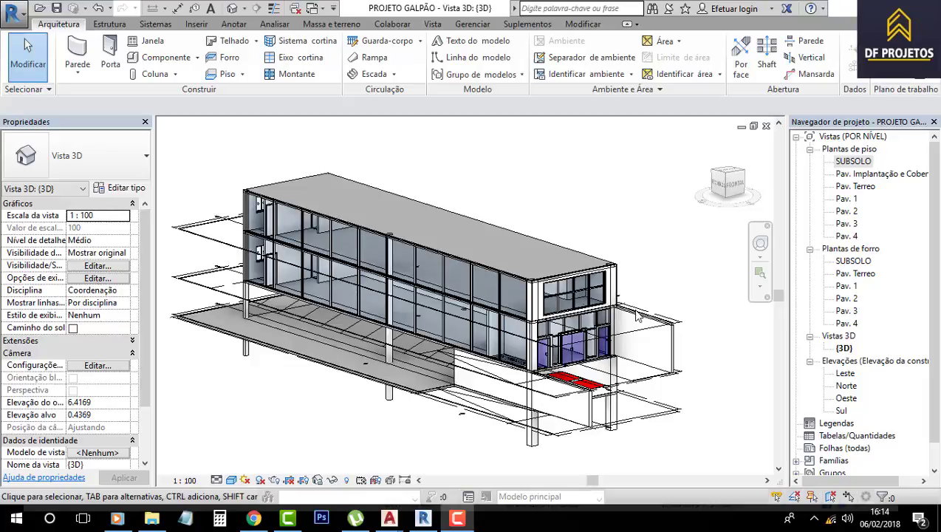
# Step: In File Explorer, go back to PROGRAMAS (C:) and open the FAMILIAS REVIT folder
pyautogui.click(467, 526)
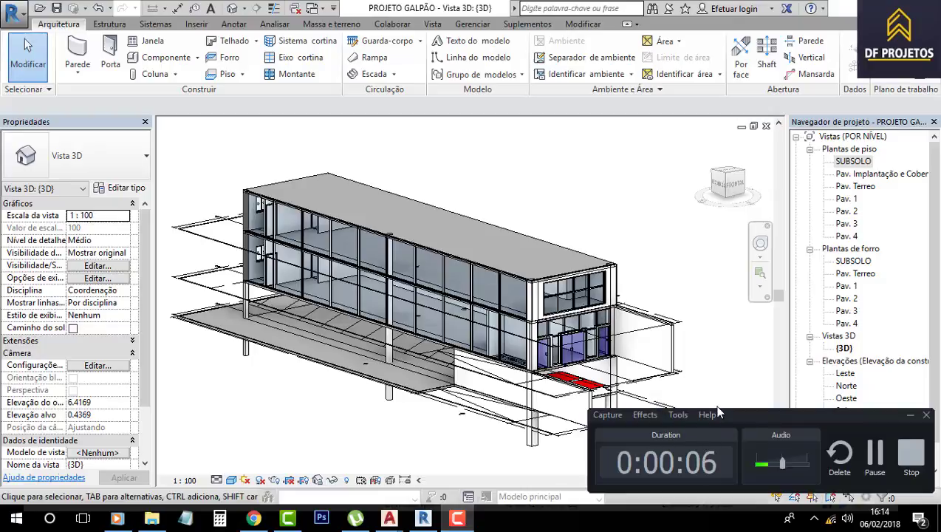
pyautogui.click(910, 417)
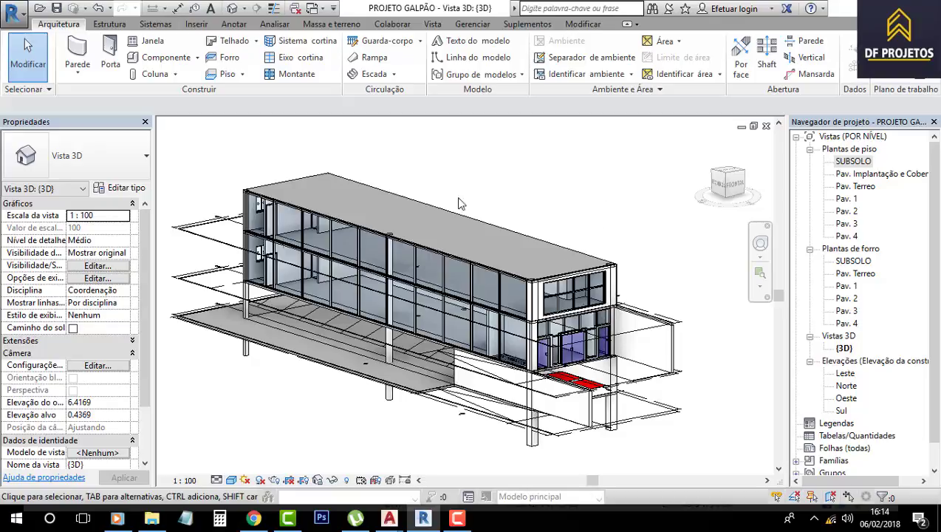
pyautogui.click(151, 518)
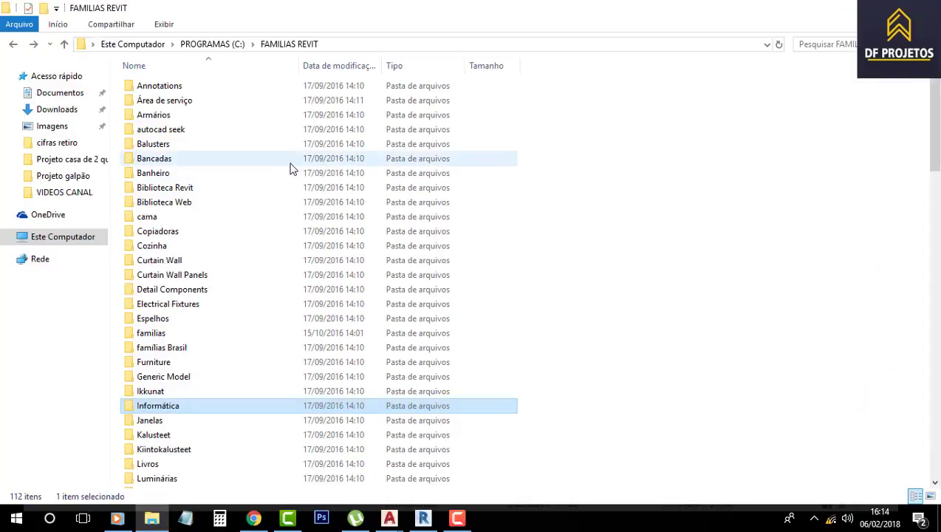
pyautogui.click(13, 46)
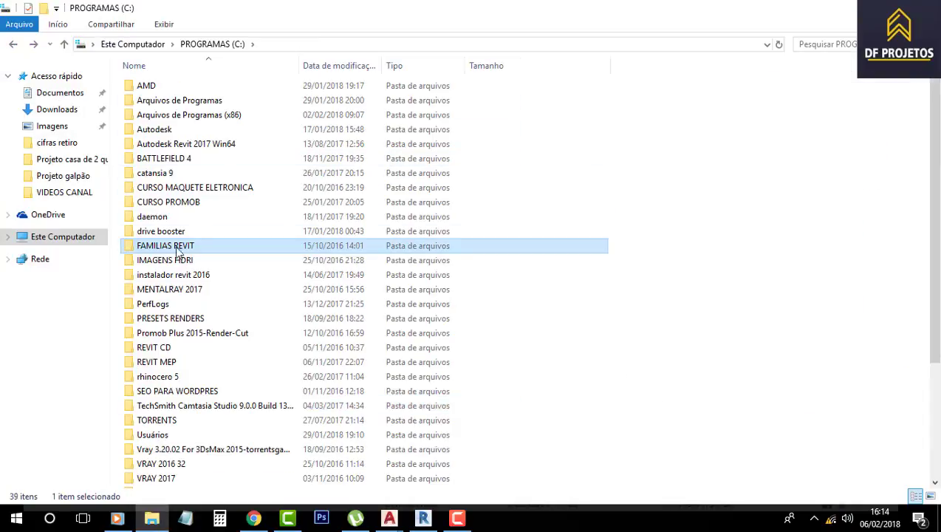
pyautogui.doubleClick(134, 247)
# Step: Scroll through the 112 family subfolders and .rfa files in FAMILIAS REVIT
pyautogui.scroll(-2, 336, 129)
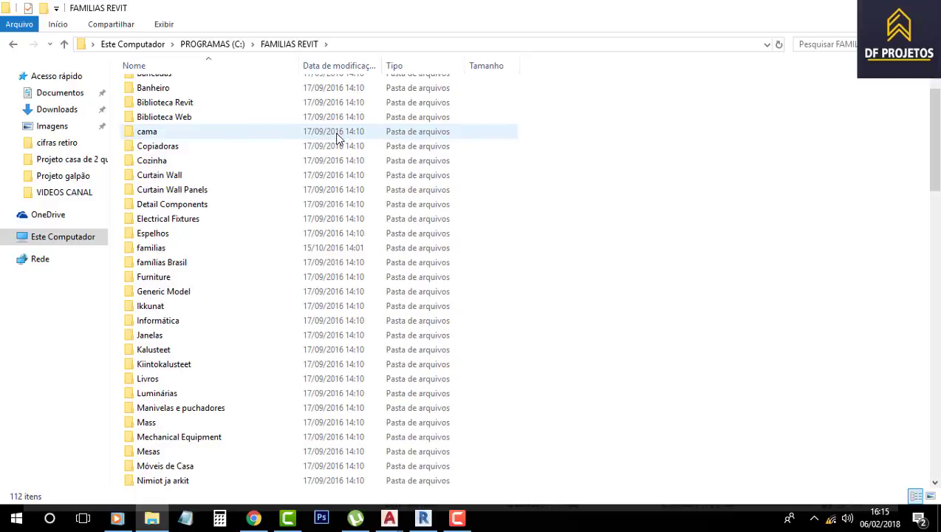
pyautogui.scroll(-7, 336, 136)
pyautogui.scroll(-7, 337, 133)
pyautogui.scroll(-4, 342, 222)
pyautogui.scroll(-7, 342, 226)
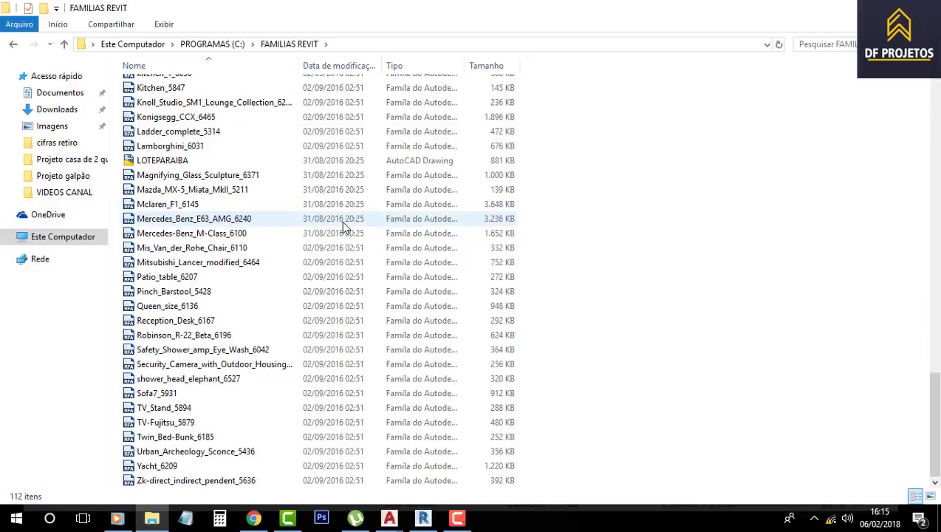
pyautogui.scroll(4, 578, 256)
pyautogui.scroll(8, 577, 256)
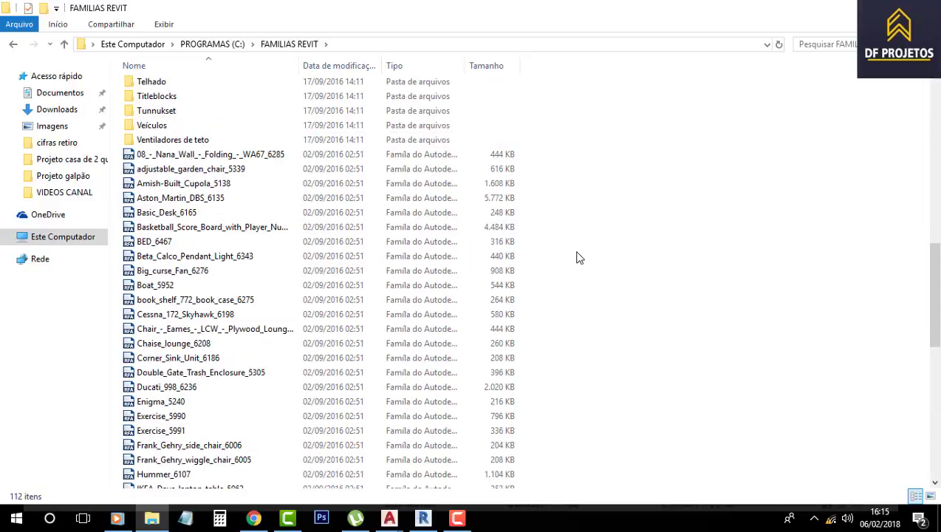
pyautogui.scroll(4, 579, 257)
pyautogui.scroll(1, 579, 257)
pyautogui.scroll(2, 579, 257)
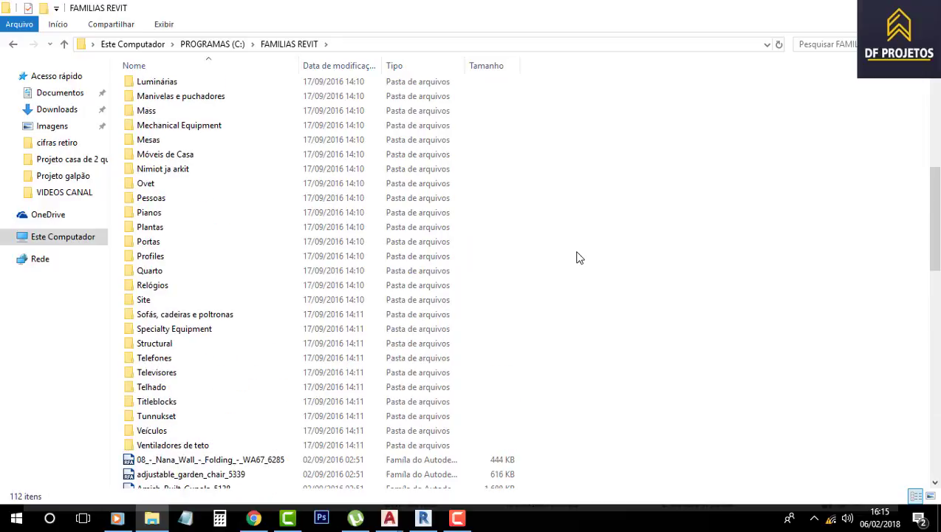
pyautogui.scroll(3, 580, 257)
pyautogui.scroll(3, 580, 257)
pyautogui.scroll(3, 579, 257)
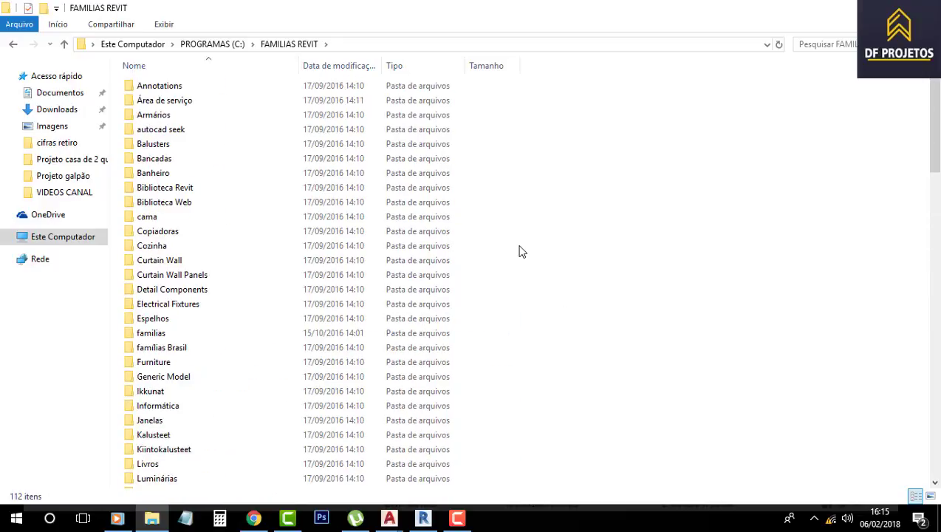
# Step: Return to Revit and open the SUBSOLO floor plan from the Project Browser
pyautogui.click(423, 519)
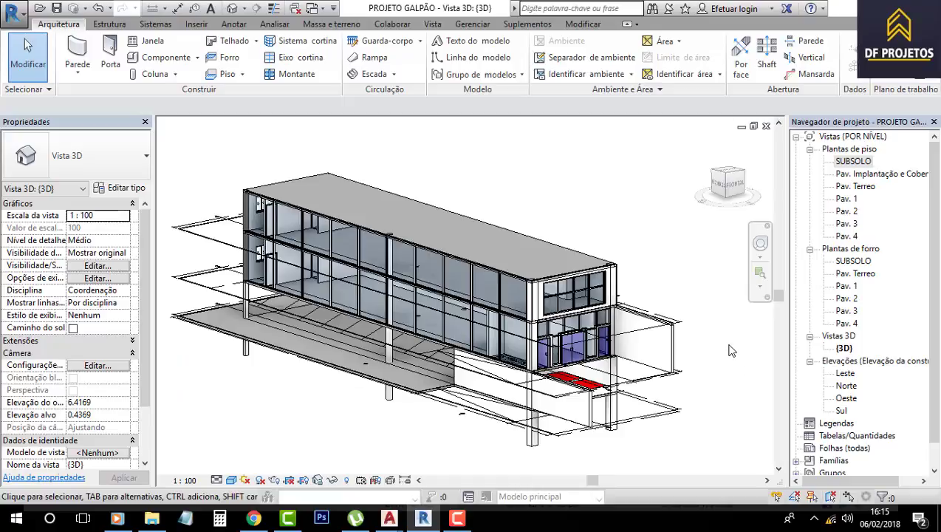
pyautogui.scroll(2, 679, 362)
pyautogui.scroll(2, 680, 361)
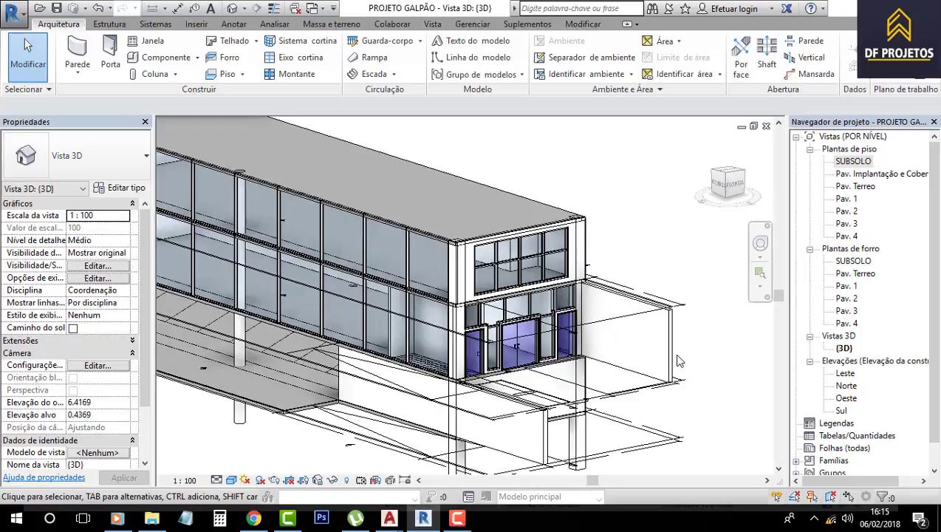
pyautogui.doubleClick(856, 161)
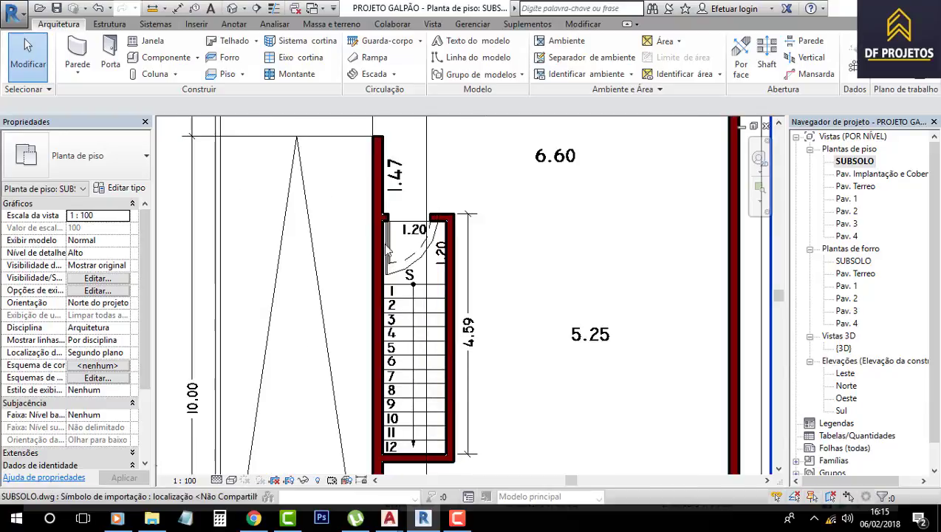
# Step: Measure the tread depth of the drawn stair and center the stairwell in view
pyautogui.click(153, 11)
pyautogui.scroll(2, 417, 280)
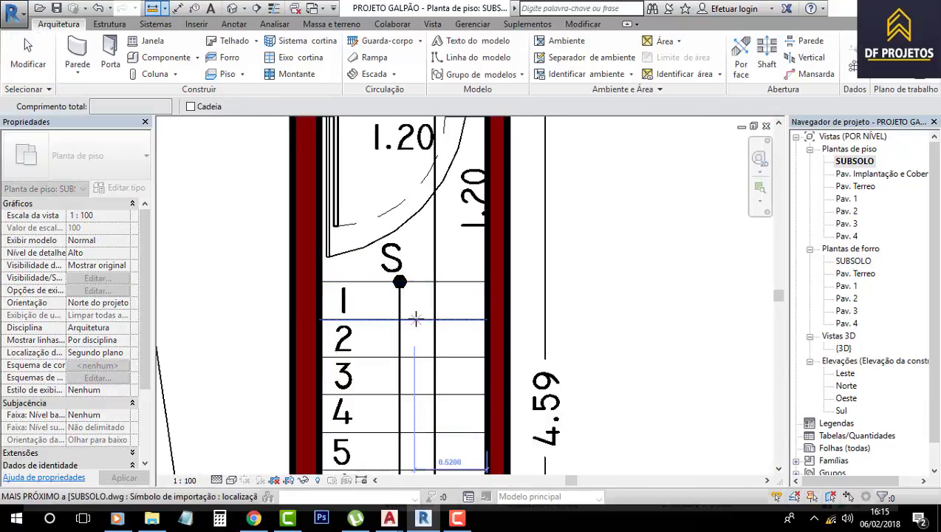
pyautogui.scroll(2, 416, 319)
pyautogui.click(419, 320)
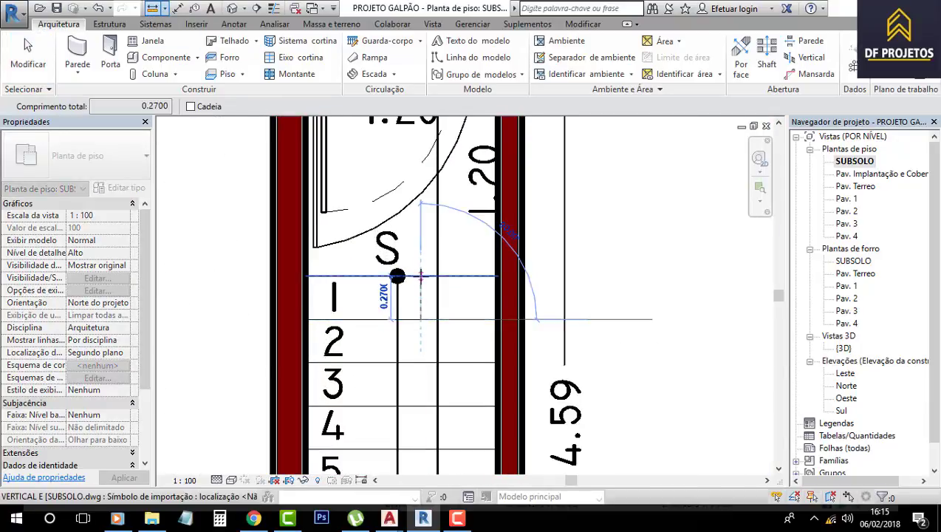
pyautogui.press('Escape')
pyautogui.press('Escape')
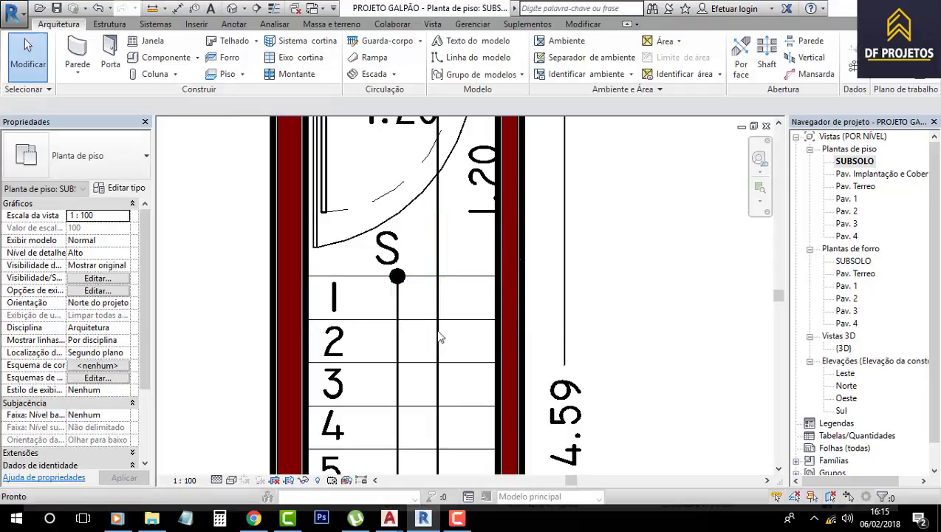
pyautogui.scroll(-2, 395, 343)
pyautogui.moveTo(395, 343); pyautogui.dragTo(455, 280, button='middle')
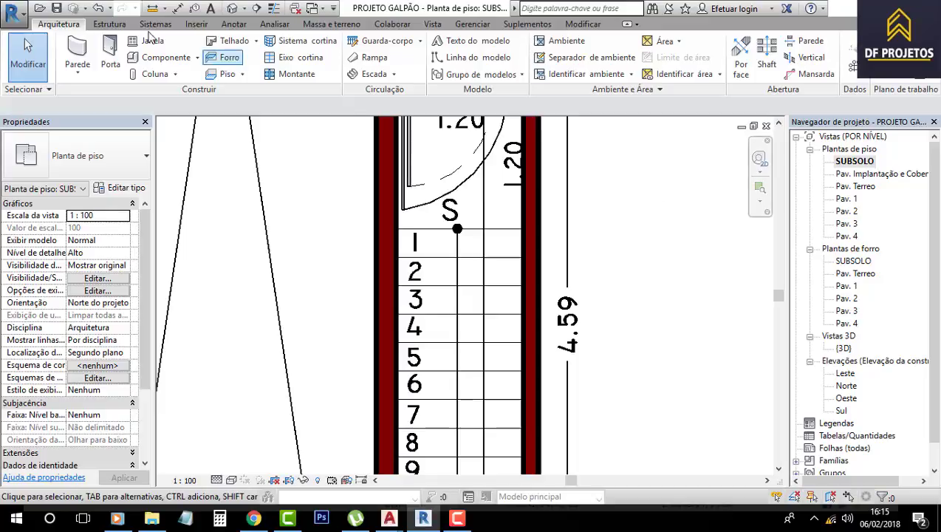
# Step: Start a stair, set its tread depth, and place a 14-riser run in the stairwell
pyautogui.click(359, 77)
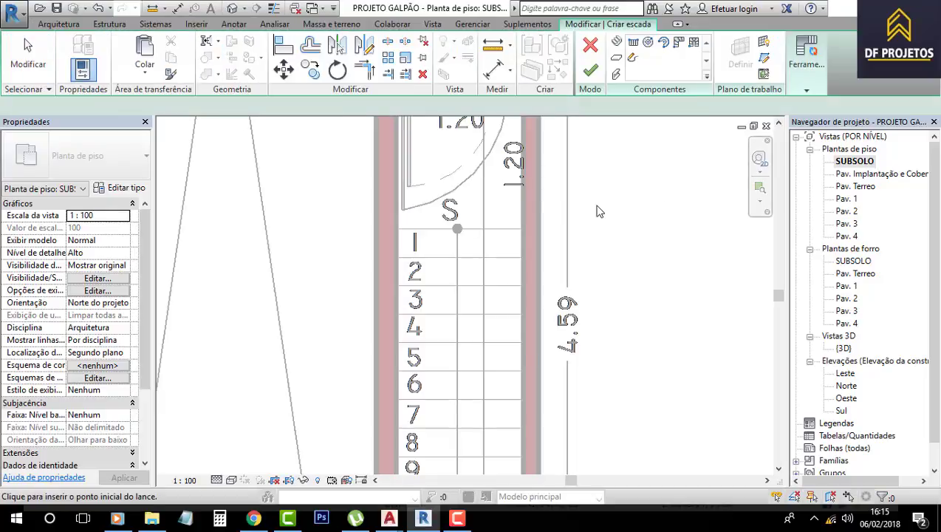
pyautogui.click(104, 368)
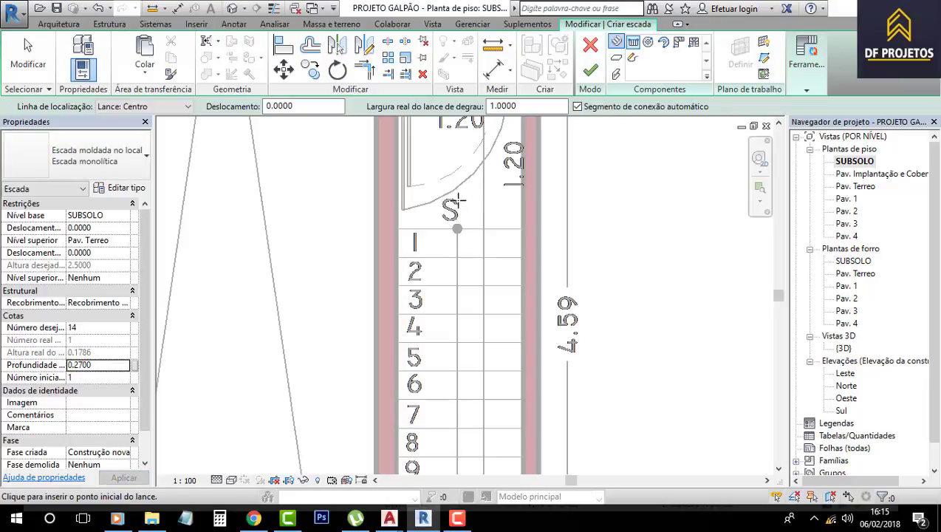
pyautogui.click(458, 229)
pyautogui.moveTo(447, 420); pyautogui.dragTo(550, 196, button='middle')
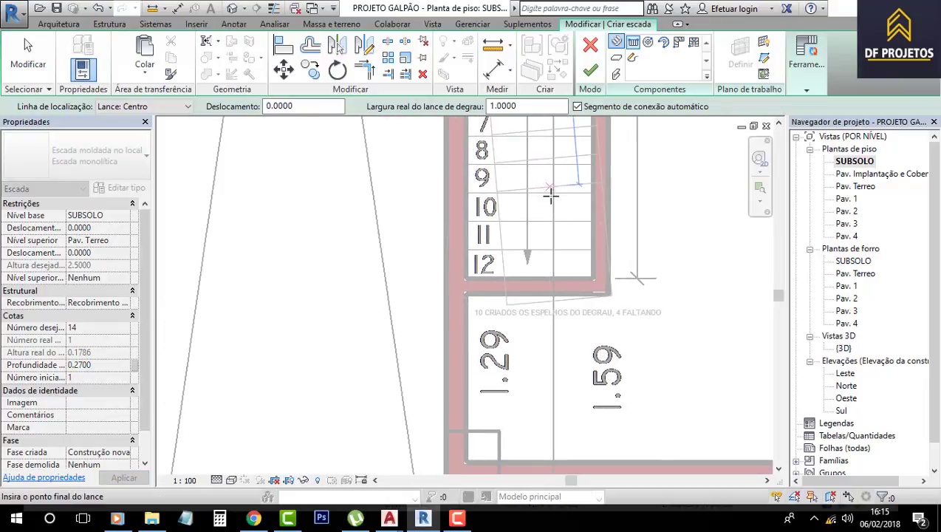
pyautogui.click(536, 304)
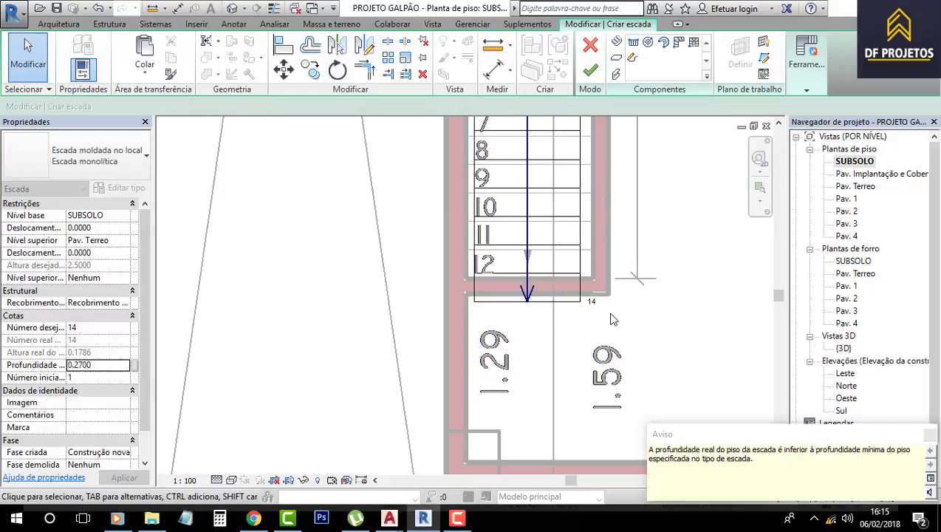
# Step: Align the end edge of the stair run to the wall face
pyautogui.scroll(2, 567, 301)
pyautogui.scroll(2, 568, 302)
pyautogui.click(523, 284)
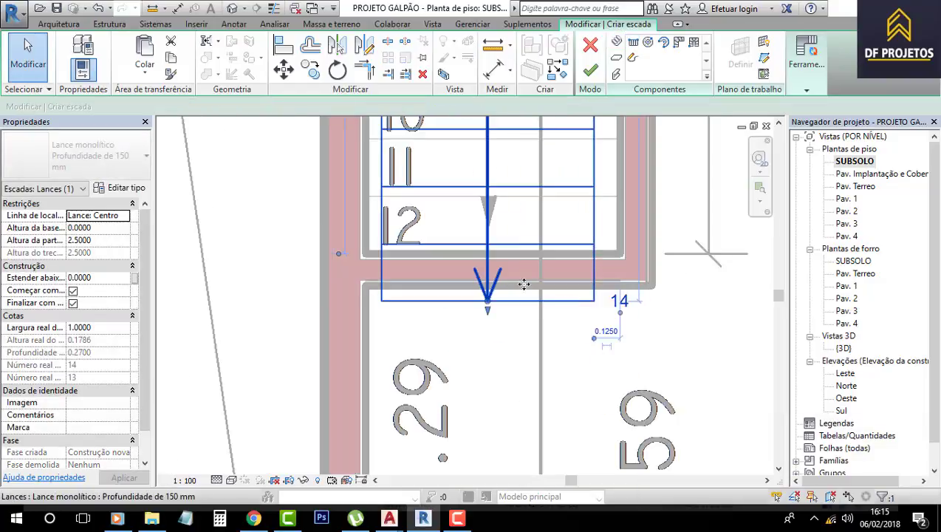
pyautogui.press('Escape')
pyautogui.click(283, 46)
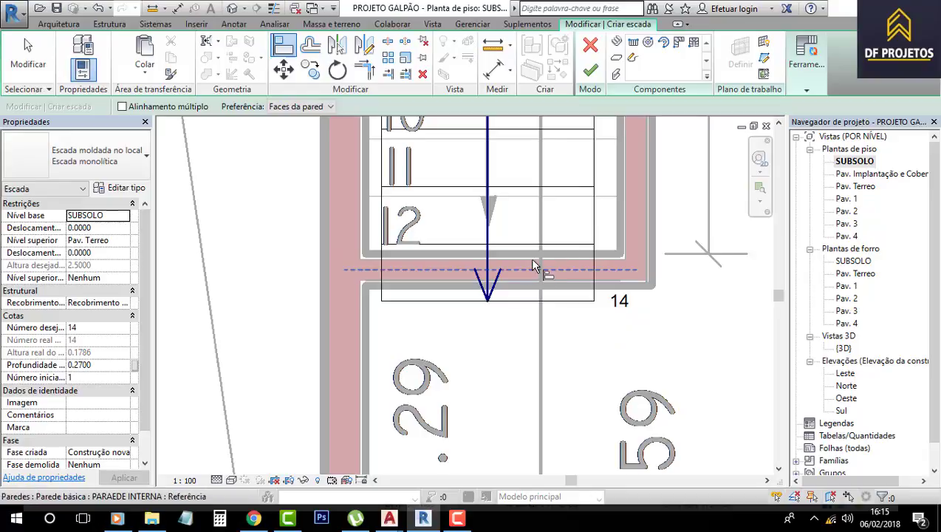
pyautogui.click(531, 251)
pyautogui.click(532, 299)
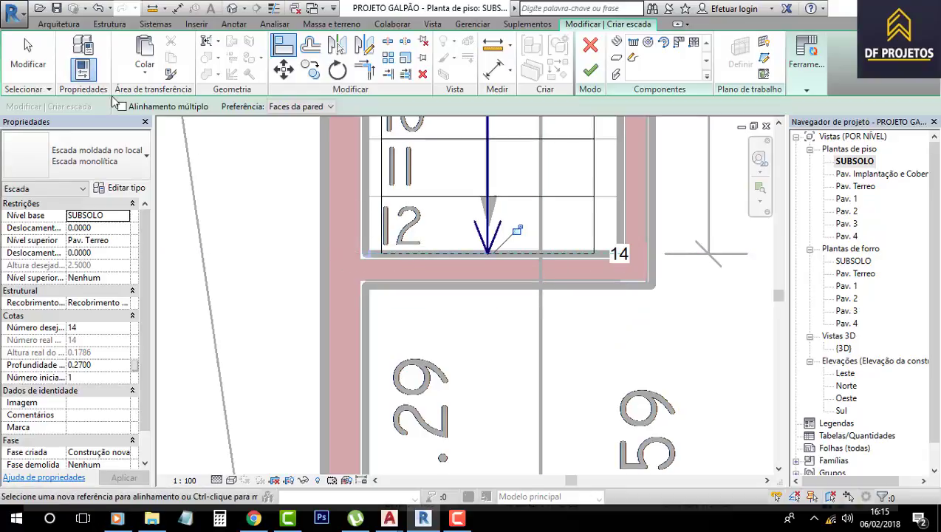
pyautogui.press('Escape')
# Step: Widen the run's left and right sides out to the stairwell walls
pyautogui.scroll(-2, 544, 215)
pyautogui.scroll(-2, 544, 215)
pyautogui.scroll(-1, 545, 215)
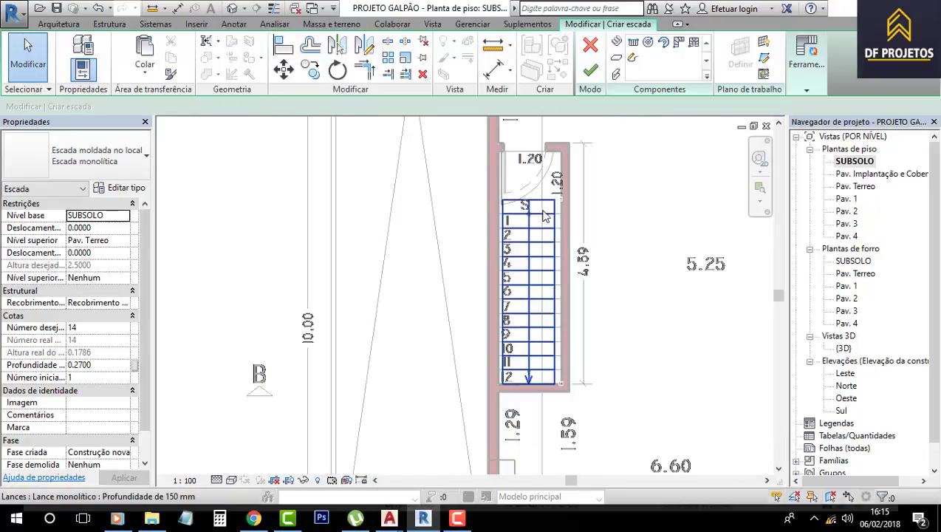
pyautogui.scroll(3, 543, 216)
pyautogui.scroll(-3, 550, 173)
pyautogui.scroll(1, 517, 229)
pyautogui.scroll(1, 507, 247)
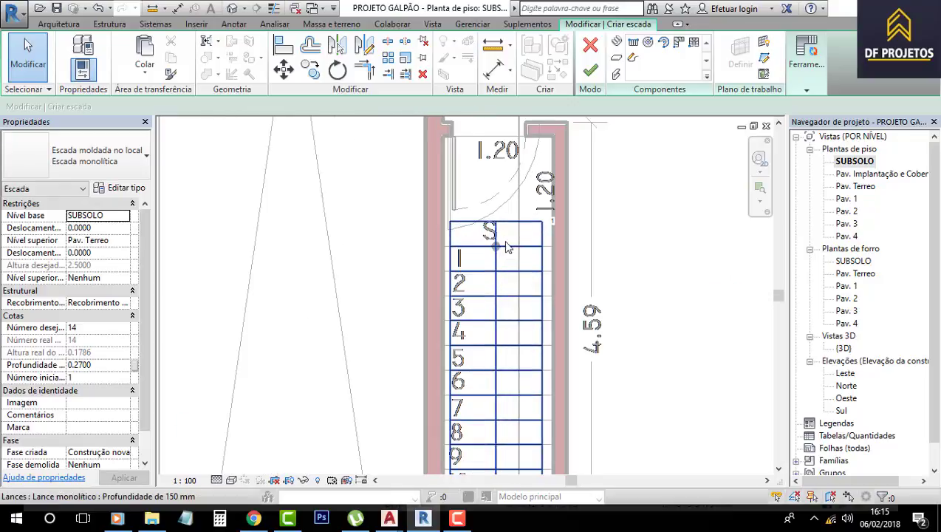
pyautogui.scroll(2, 547, 299)
pyautogui.click(545, 306)
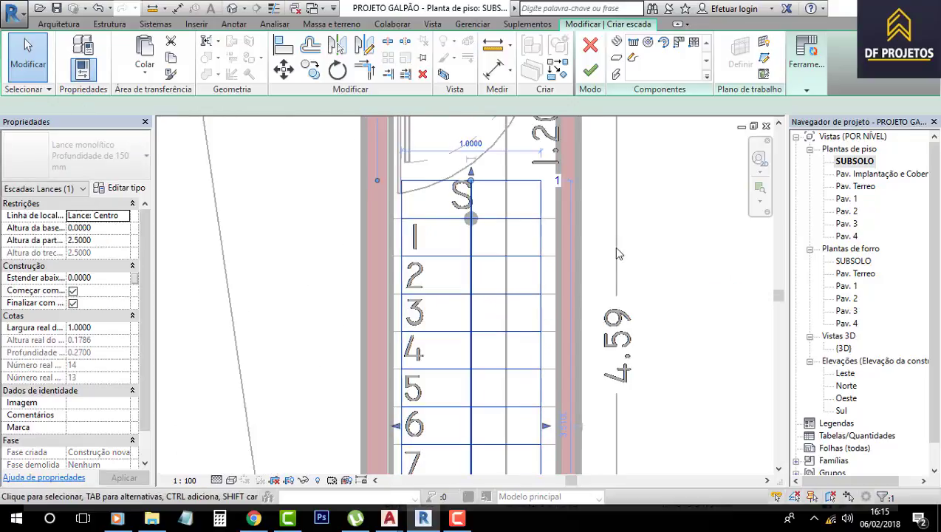
pyautogui.moveTo(545, 427); pyautogui.dragTo(560, 428)
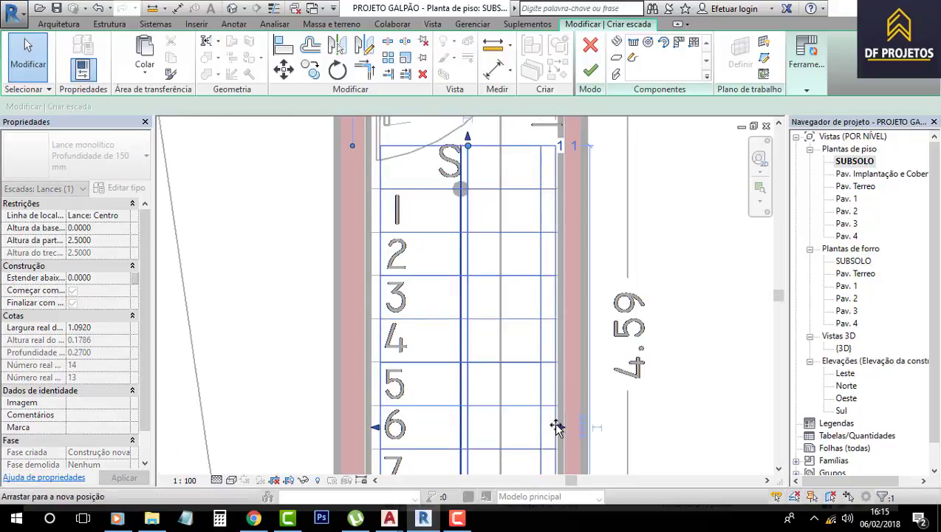
pyautogui.moveTo(371, 432); pyautogui.dragTo(367, 429)
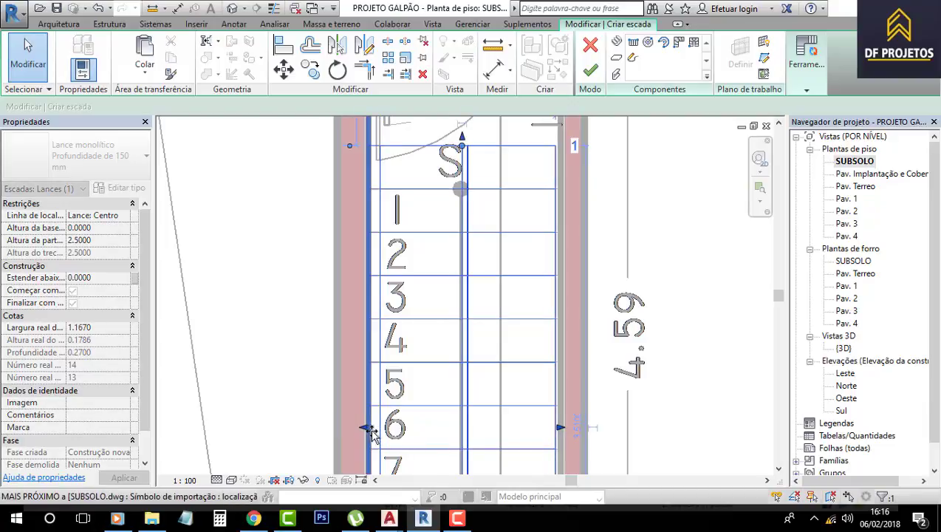
pyautogui.click(683, 383)
pyautogui.scroll(-3, 665, 355)
# Step: Finish the SUBSOLO stair and view the basement wall beside it in 3D
pyautogui.click(591, 70)
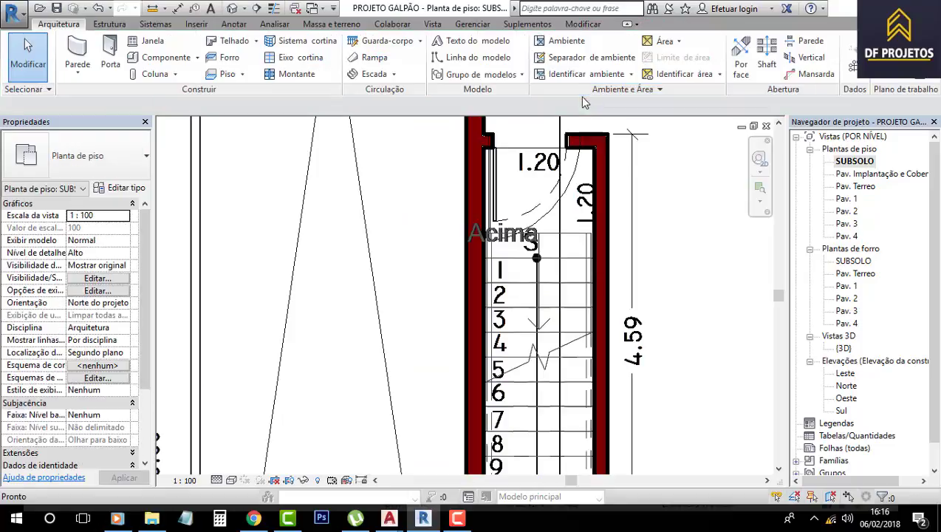
pyautogui.click(232, 9)
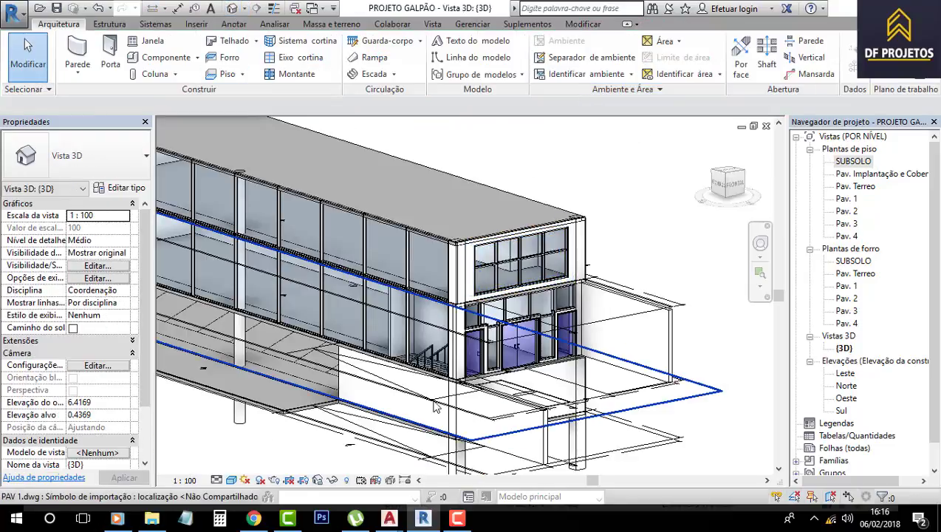
pyautogui.keyDown('shift'); pyautogui.moveTo(452, 409); pyautogui.dragTo(465, 432, button='middle'); pyautogui.keyUp('shift')
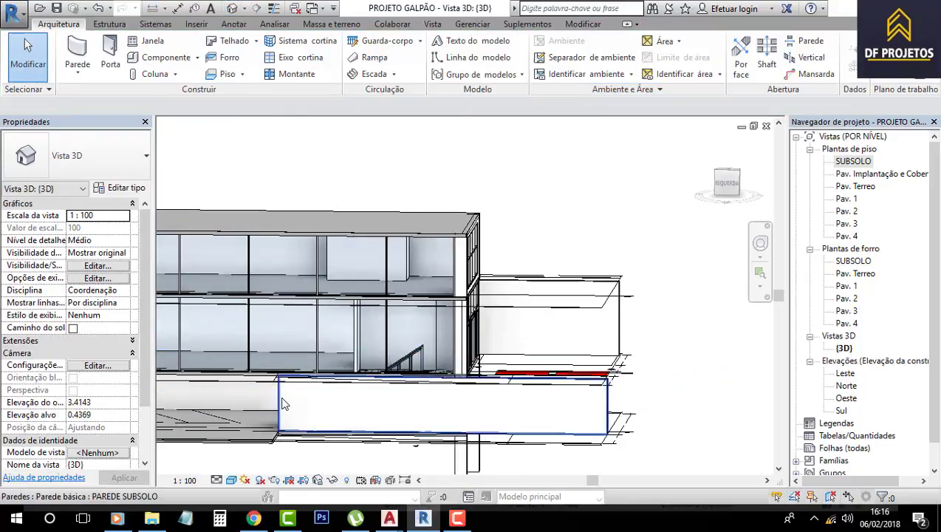
pyautogui.click(465, 429)
# Step: Orbit and zoom around the basement stair and select its Escada railing
pyautogui.scroll(3, 426, 413)
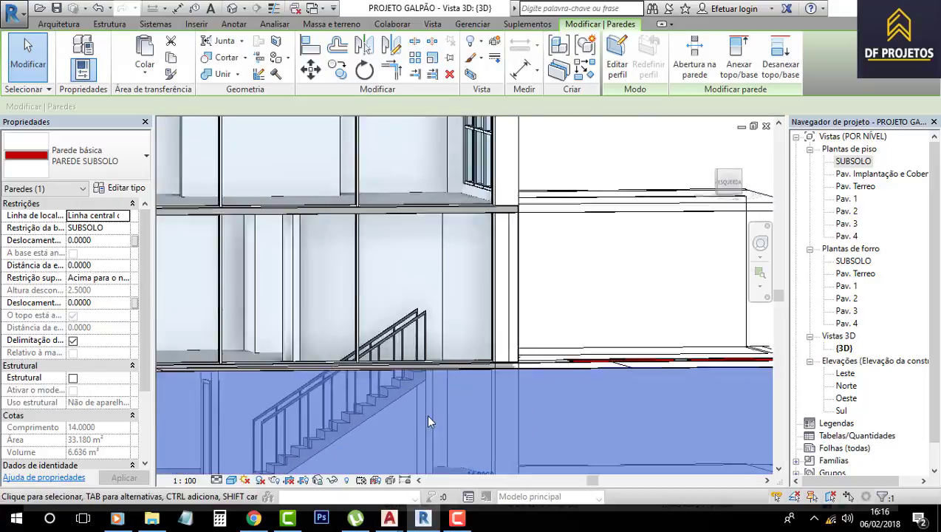
pyautogui.scroll(3, 466, 346)
pyautogui.keyDown('shift'); pyautogui.moveTo(466, 345); pyautogui.dragTo(536, 320, button='middle'); pyautogui.keyUp('shift')
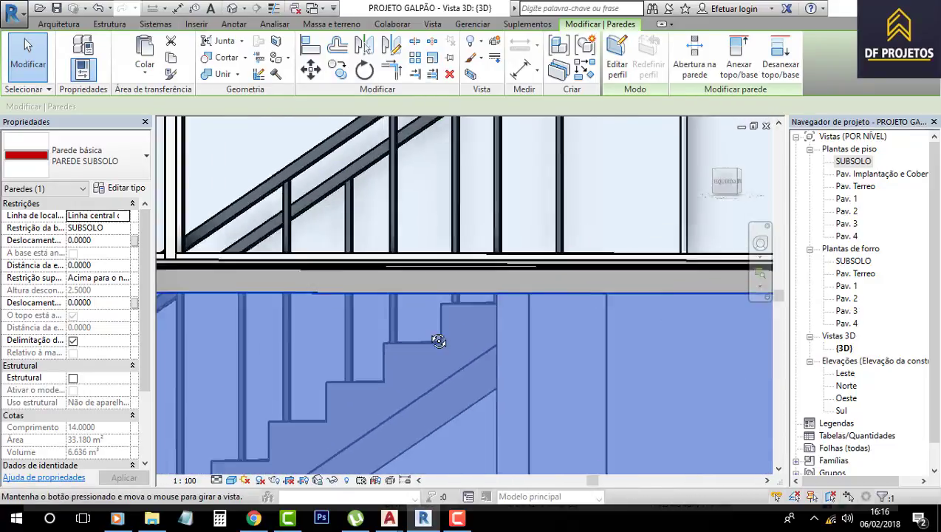
pyautogui.moveTo(536, 321)
pyautogui.keyDown('shift'); pyautogui.mouseDown(button='middle')
pyautogui.moveTo(449, 375)
pyautogui.moveTo(551, 300)
pyautogui.mouseUp(button='middle'); pyautogui.keyUp('shift')
pyautogui.scroll(-2, 486, 375)
pyautogui.scroll(-1, 569, 377)
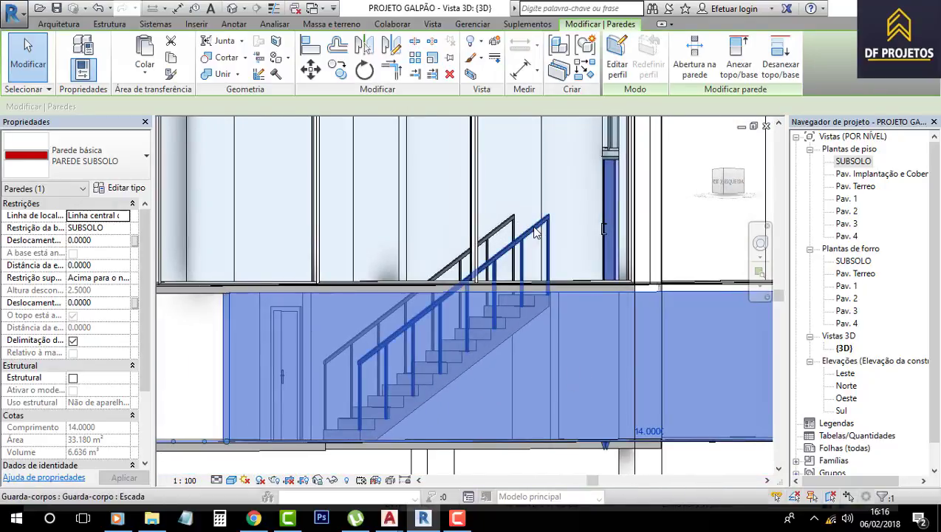
pyautogui.click(526, 229)
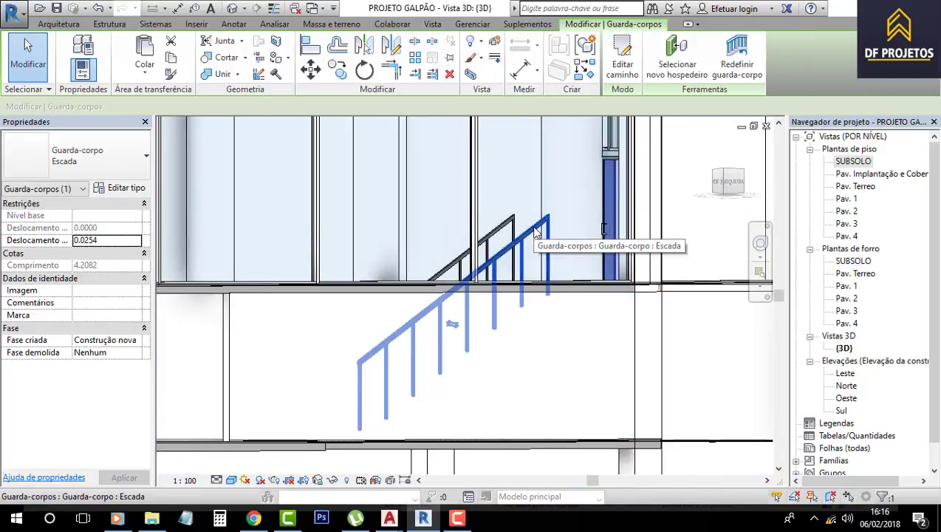
# Step: Set the basement stair railing type to Guarda-corpo : Tubo com Extensão
pyautogui.click(146, 157)
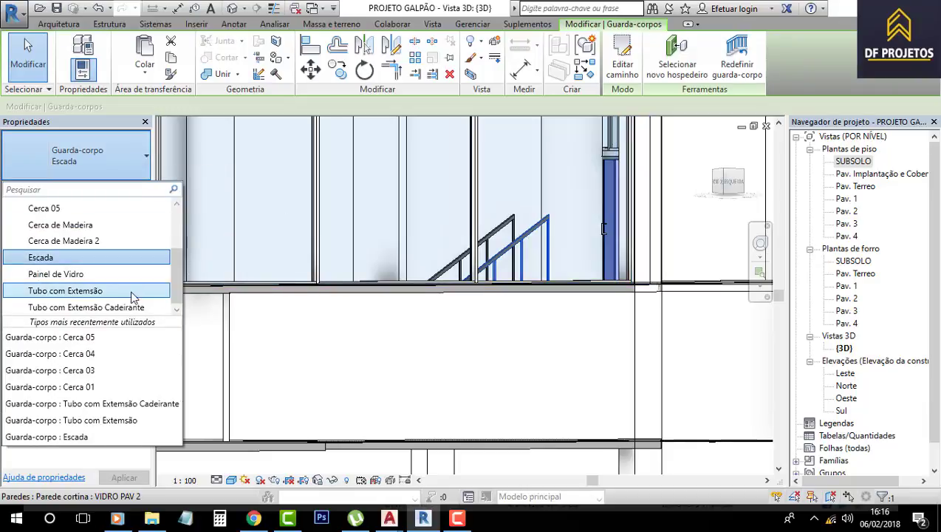
pyautogui.click(506, 398)
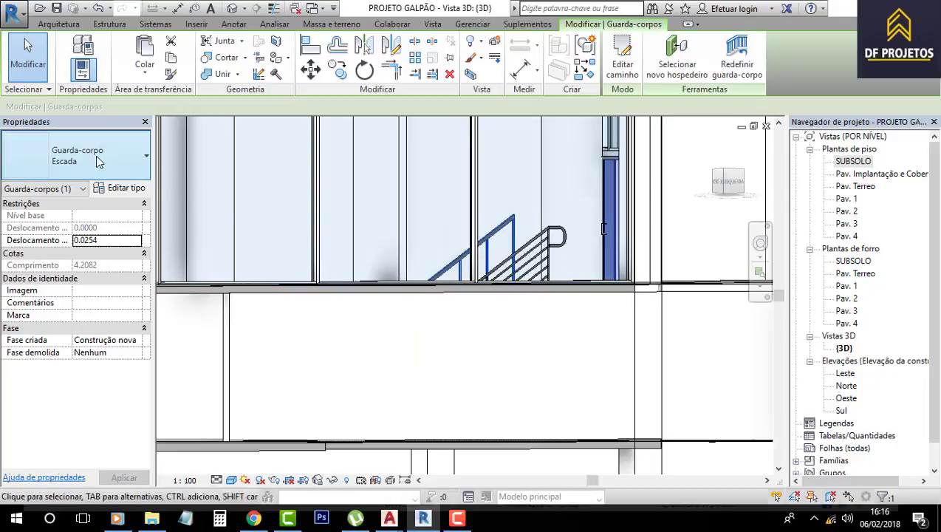
pyautogui.click(141, 158)
pyautogui.click(65, 290)
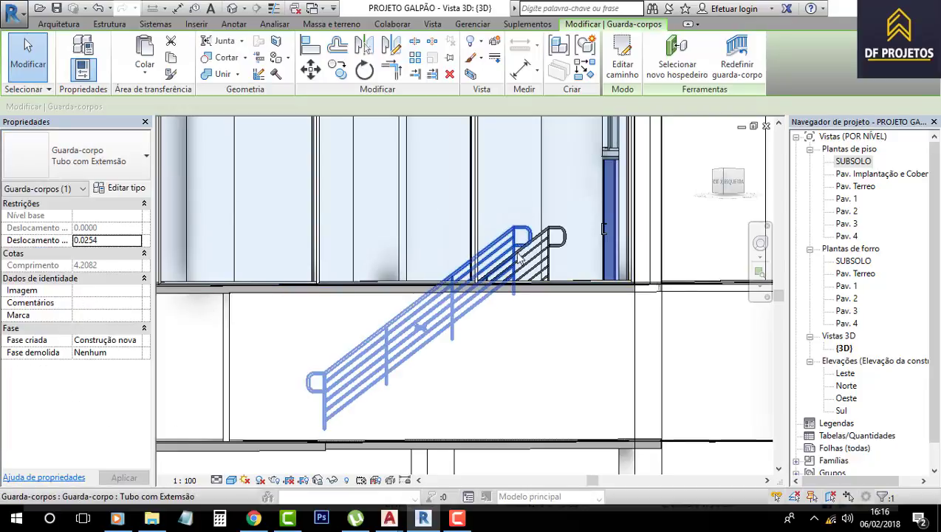
pyautogui.scroll(-1, 520, 245)
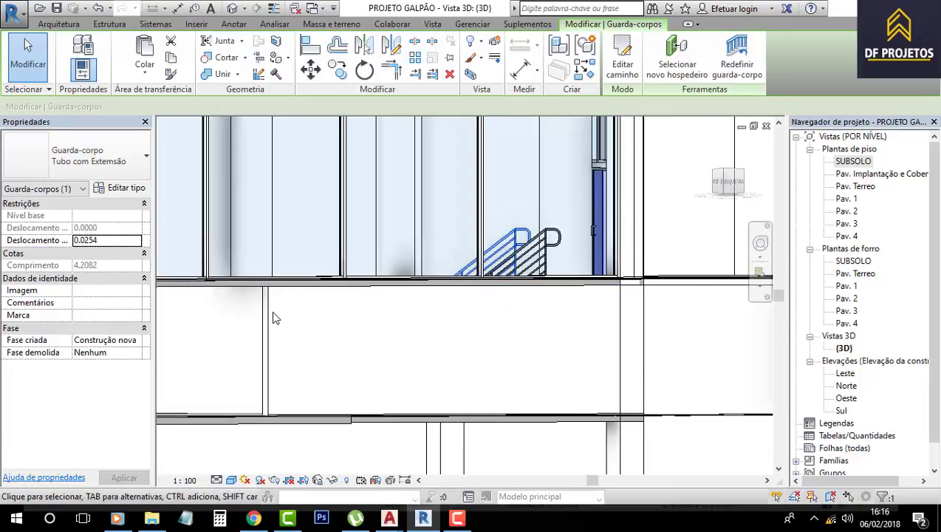
pyautogui.click(316, 342)
pyautogui.keyDown('shift'); pyautogui.moveTo(504, 377); pyautogui.dragTo(561, 425, button='middle'); pyautogui.keyUp('shift')
# Step: Check the new stair in the SUBSOLO plan, then in an angled 3D view
pyautogui.doubleClick(853, 161)
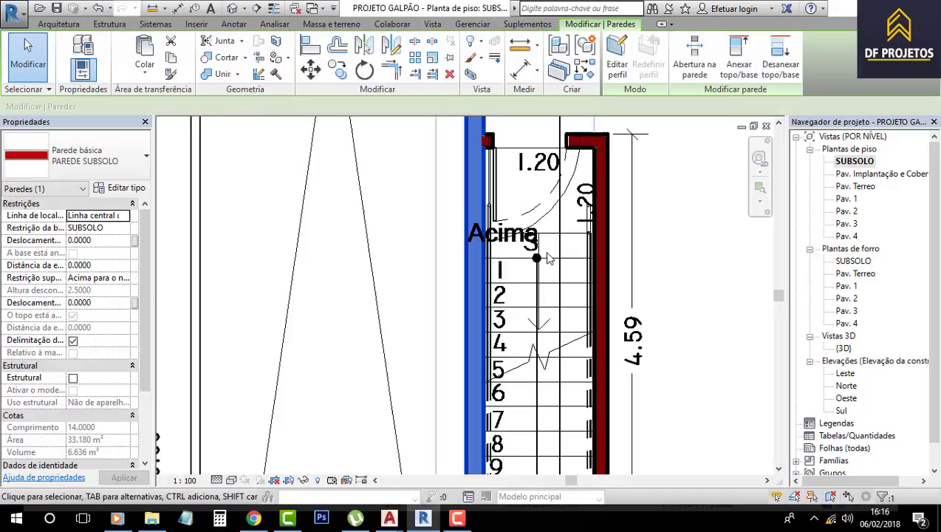
pyautogui.scroll(-3, 536, 255)
pyautogui.moveTo(547, 295)
pyautogui.mouseDown(button='middle')
pyautogui.moveTo(392, 323)
pyautogui.moveTo(441, 307)
pyautogui.mouseUp(button='middle')
pyautogui.click(233, 9)
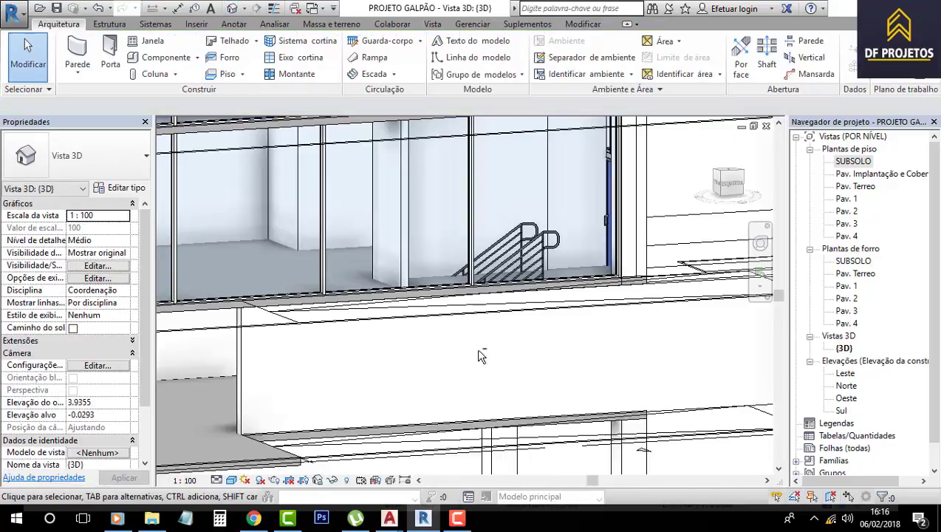
pyautogui.click(233, 356)
pyautogui.moveTo(621, 376)
pyautogui.keyDown('shift'); pyautogui.mouseDown(button='middle')
pyautogui.moveTo(532, 341)
pyautogui.moveTo(580, 339)
pyautogui.moveTo(489, 319)
pyautogui.moveTo(548, 158)
pyautogui.mouseUp(button='middle'); pyautogui.keyUp('shift')
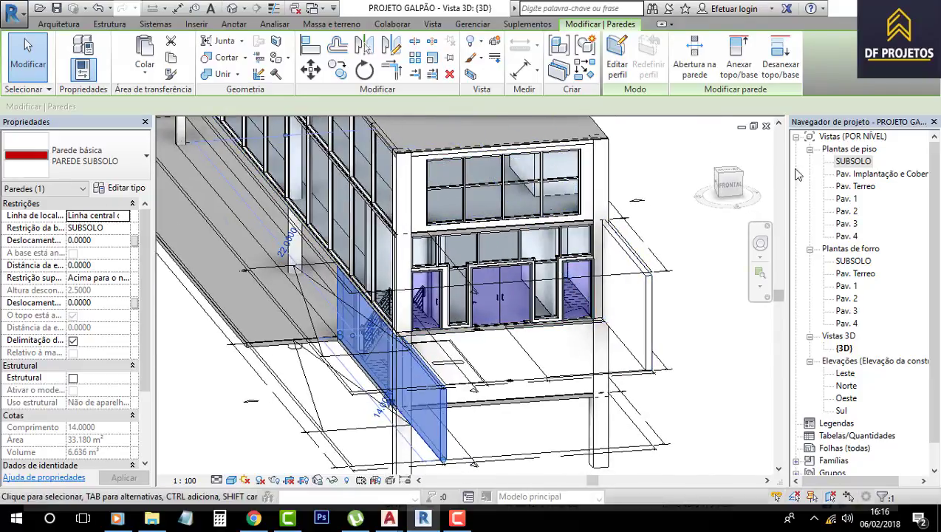
# Step: Open the Pav. Terreo plan and select the PILAR FACHADA column beside the stair
pyautogui.doubleClick(856, 187)
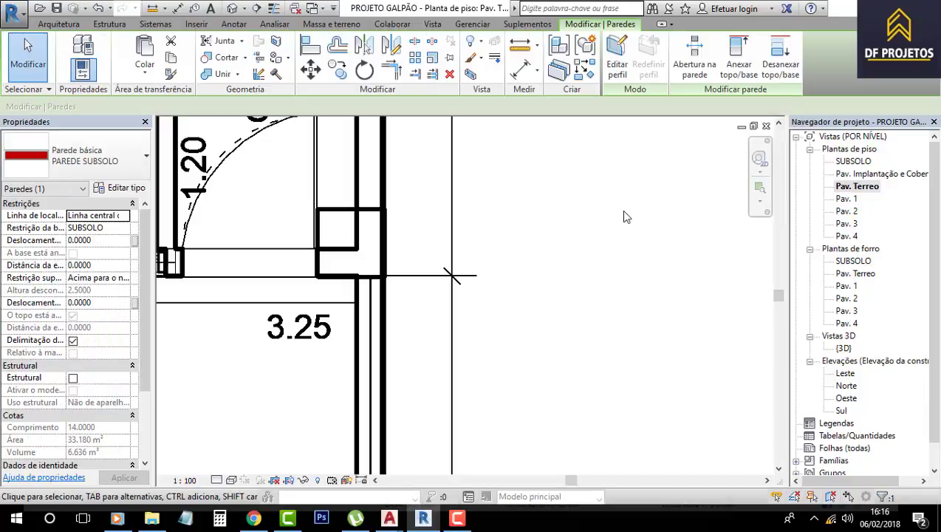
pyautogui.scroll(-1, 418, 311)
pyautogui.scroll(-2, 419, 311)
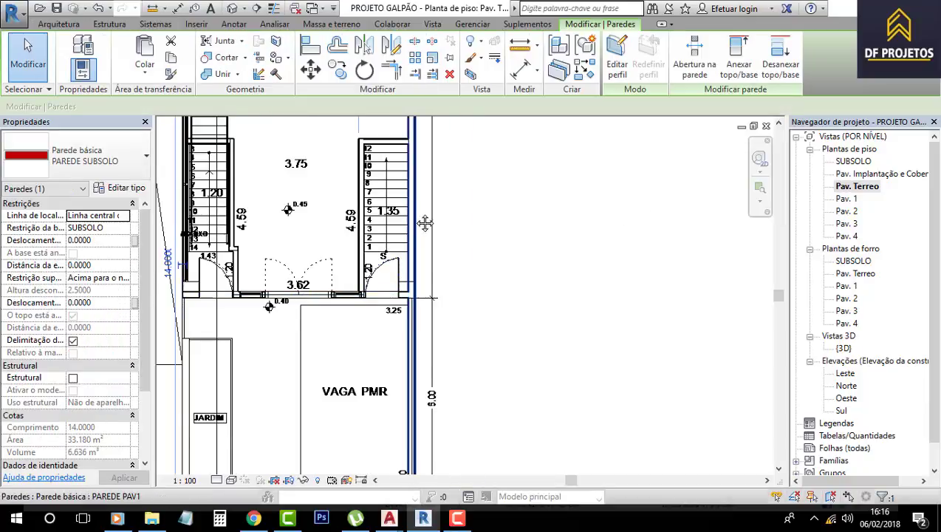
pyautogui.scroll(1, 421, 370)
pyautogui.scroll(2, 424, 415)
pyautogui.moveTo(423, 416); pyautogui.dragTo(418, 245, button='middle')
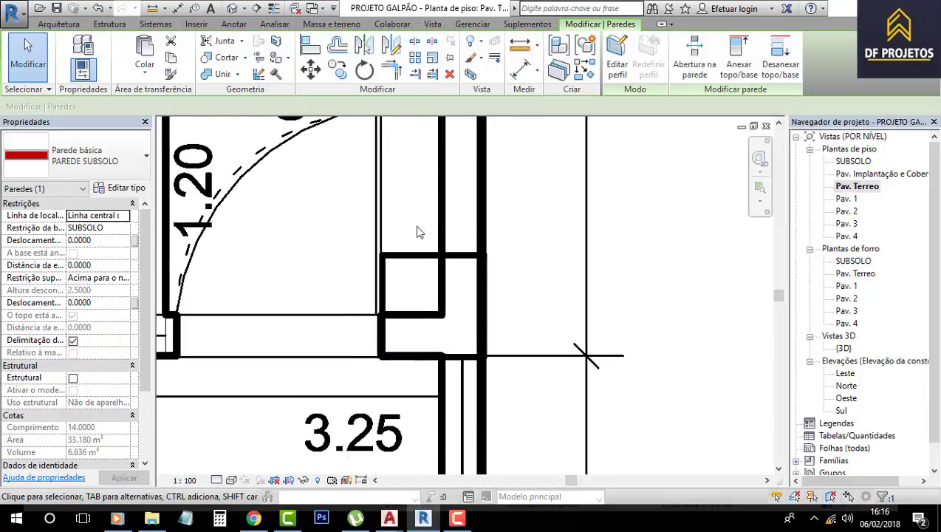
pyautogui.click(418, 270)
pyautogui.scroll(-2, 444, 319)
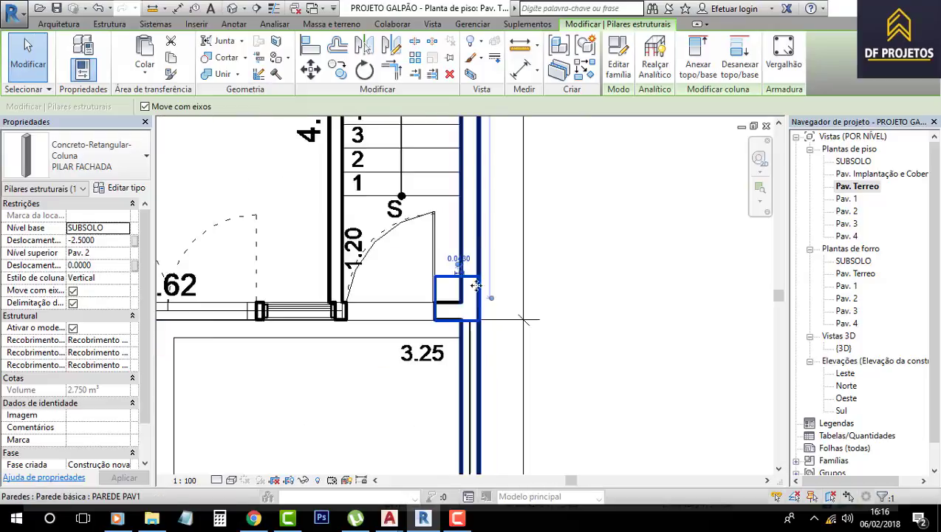
pyautogui.scroll(-2, 444, 311)
pyautogui.moveTo(448, 228)
pyautogui.mouseDown(button='middle')
pyautogui.moveTo(456, 246)
pyautogui.moveTo(432, 191)
pyautogui.mouseUp(button='middle')
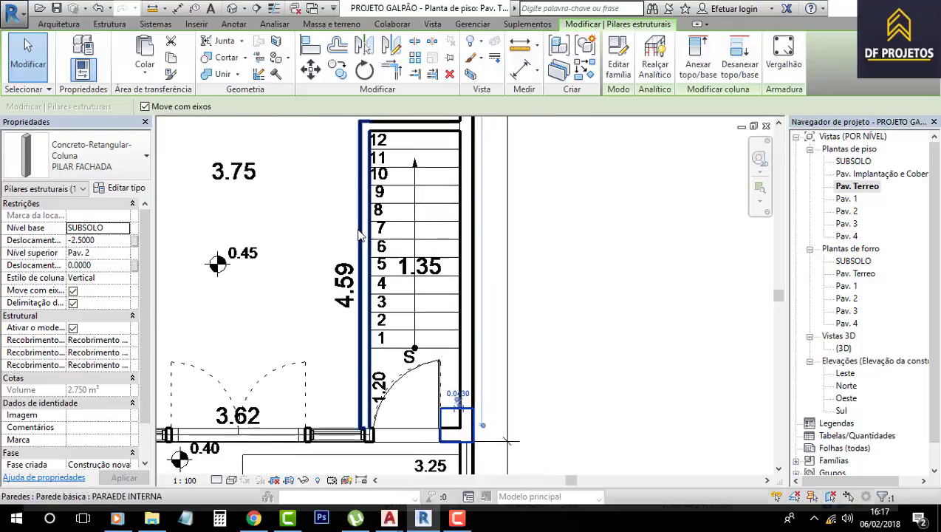
# Step: Measure a distance from the drawn stair line on the Pav. Terreo plan
pyautogui.click(520, 47)
pyautogui.scroll(2, 443, 347)
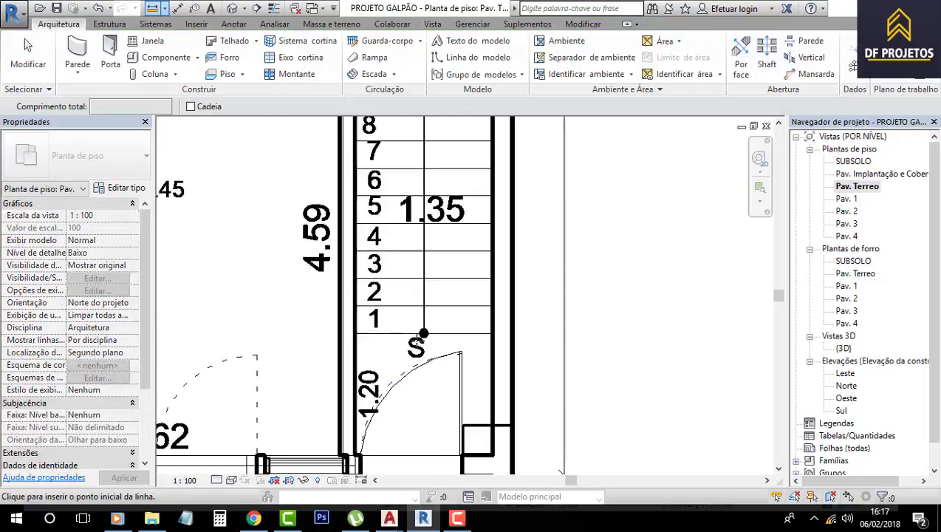
pyautogui.scroll(4, 450, 332)
pyautogui.click(455, 328)
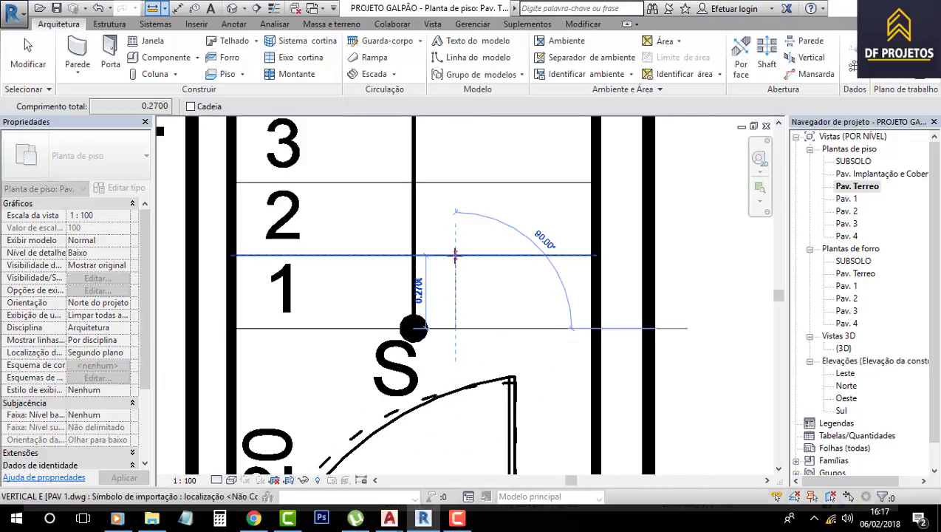
pyautogui.press('Escape')
pyautogui.press('Escape')
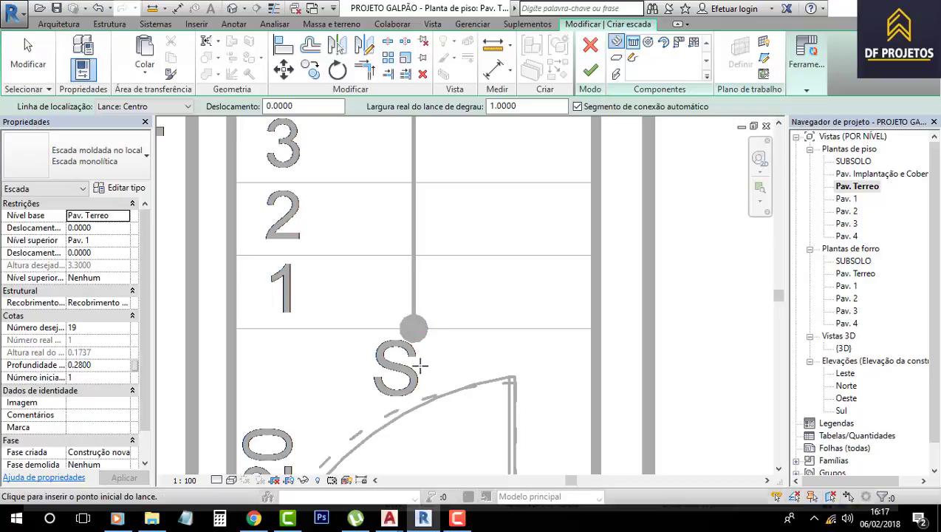
# Step: Sketch a 19-riser run from the S start mark to the top step
pyautogui.click(413, 330)
pyautogui.scroll(-2, 432, 207)
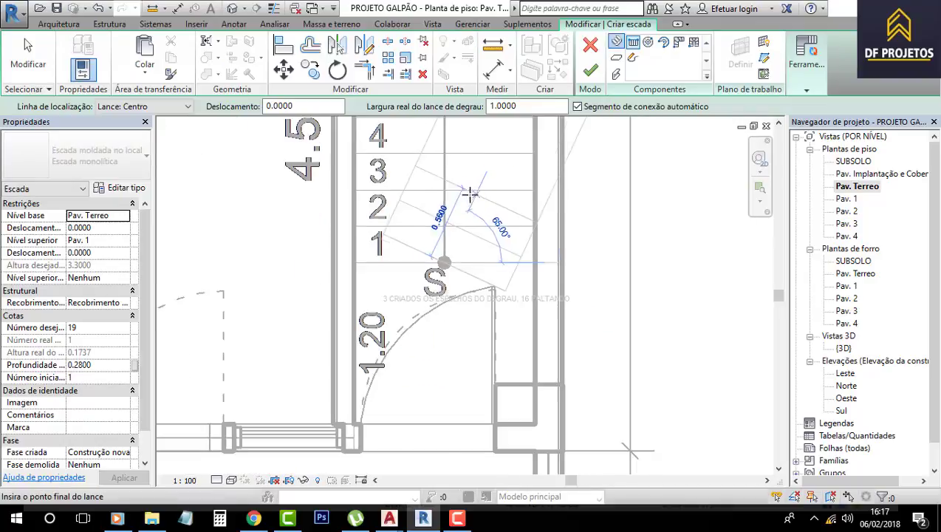
pyautogui.scroll(-2, 436, 203)
pyautogui.scroll(5, 428, 201)
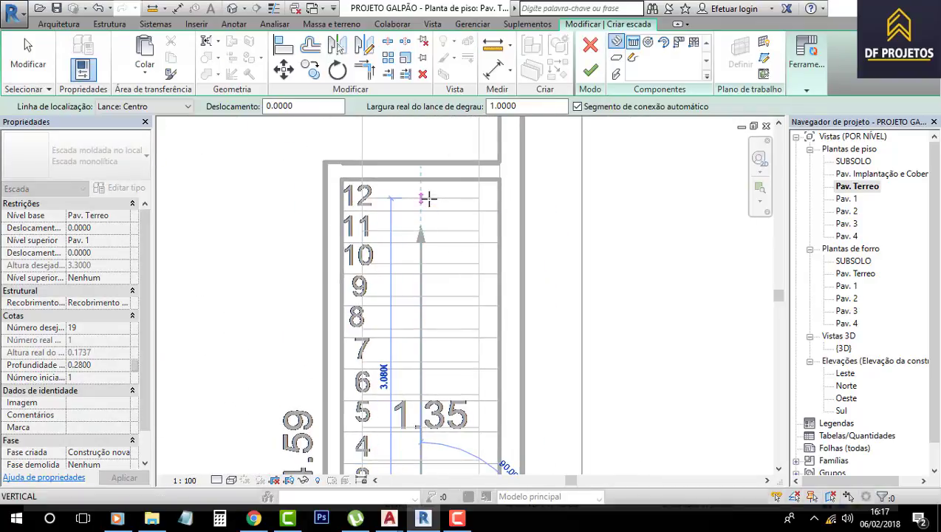
pyautogui.scroll(-2, 426, 198)
pyautogui.moveTo(432, 118); pyautogui.dragTo(418, 278, button='middle')
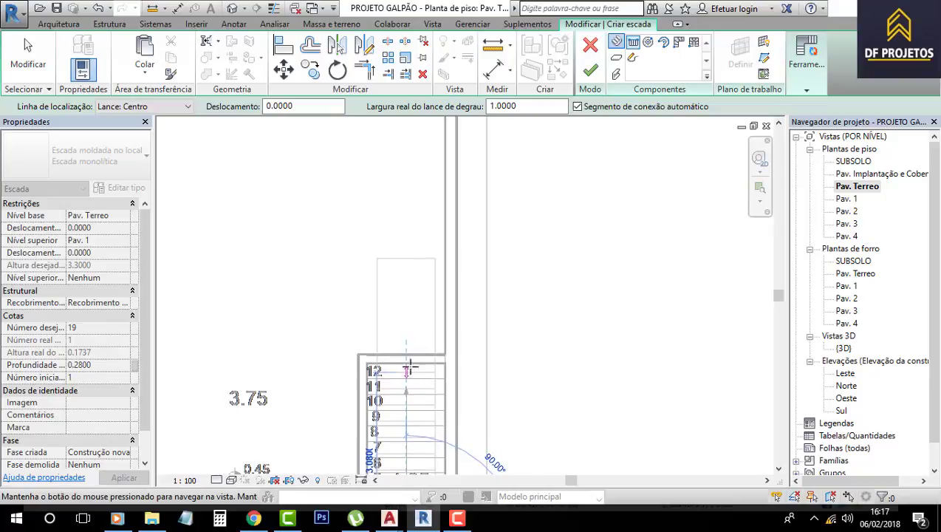
pyautogui.click(407, 257)
pyautogui.scroll(-2, 407, 296)
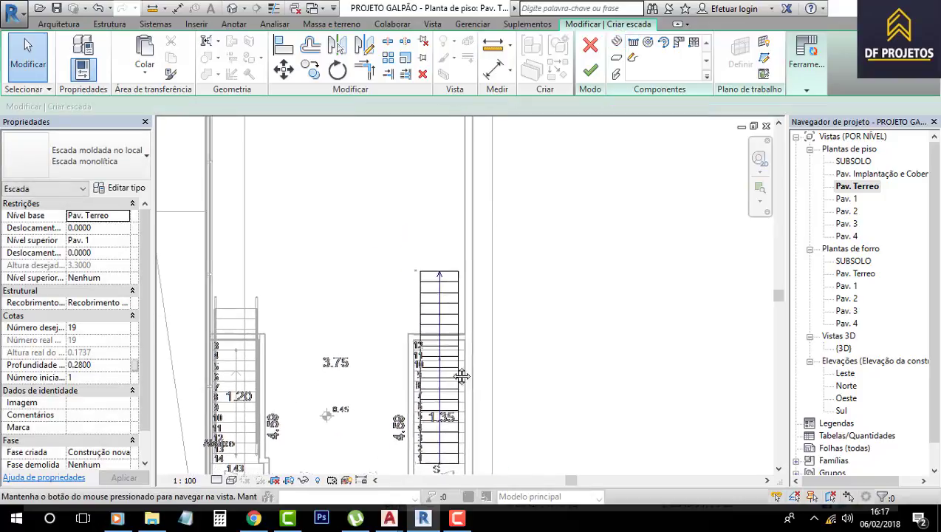
pyautogui.moveTo(457, 432); pyautogui.dragTo(413, 370, button='middle')
pyautogui.scroll(2, 414, 370)
pyautogui.scroll(2, 428, 355)
pyautogui.scroll(3, 458, 325)
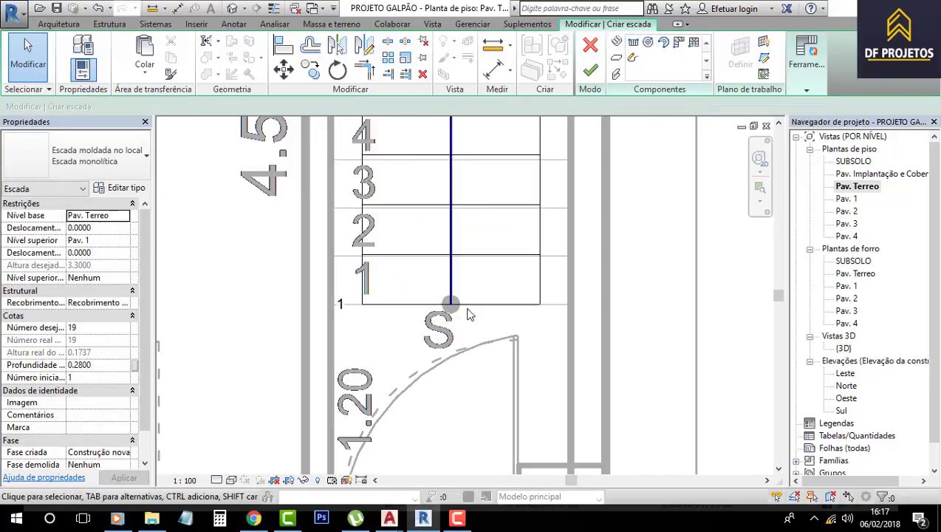
pyautogui.scroll(2, 473, 317)
pyautogui.scroll(-3, 478, 325)
pyautogui.scroll(1, 481, 201)
pyautogui.scroll(2, 555, 249)
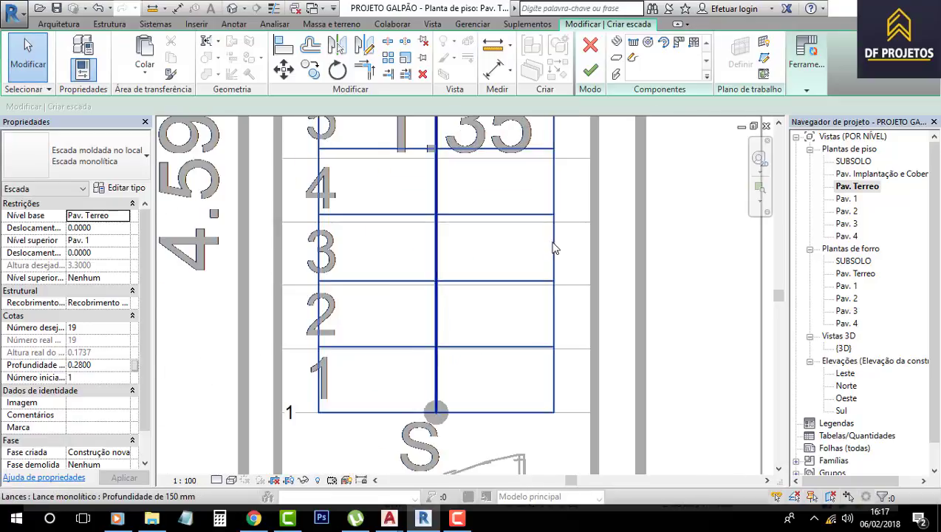
# Step: Drag the stair run's edges out to about 1.27 wide and finish the stair
pyautogui.click(563, 271)
pyautogui.scroll(3, 554, 270)
pyautogui.scroll(-4, 565, 288)
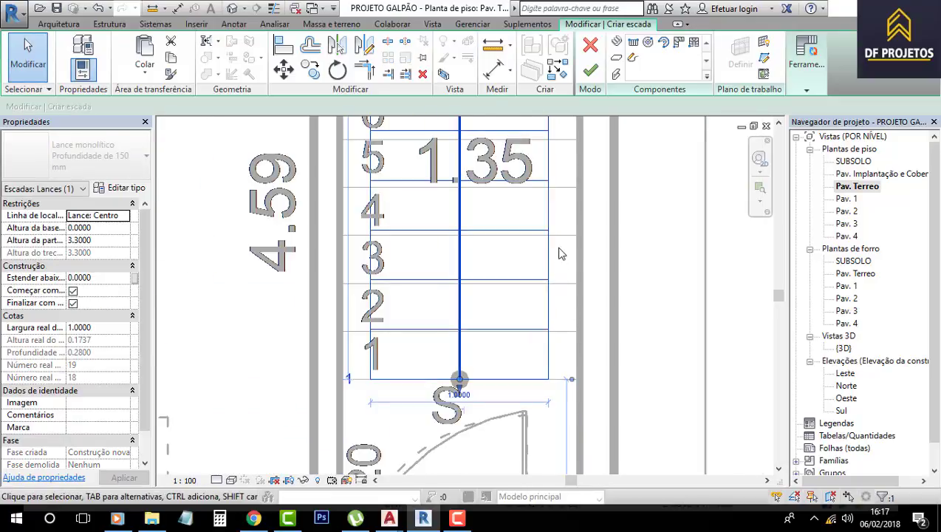
pyautogui.scroll(-3, 557, 258)
pyautogui.moveTo(560, 251); pyautogui.dragTo(494, 435, button='middle')
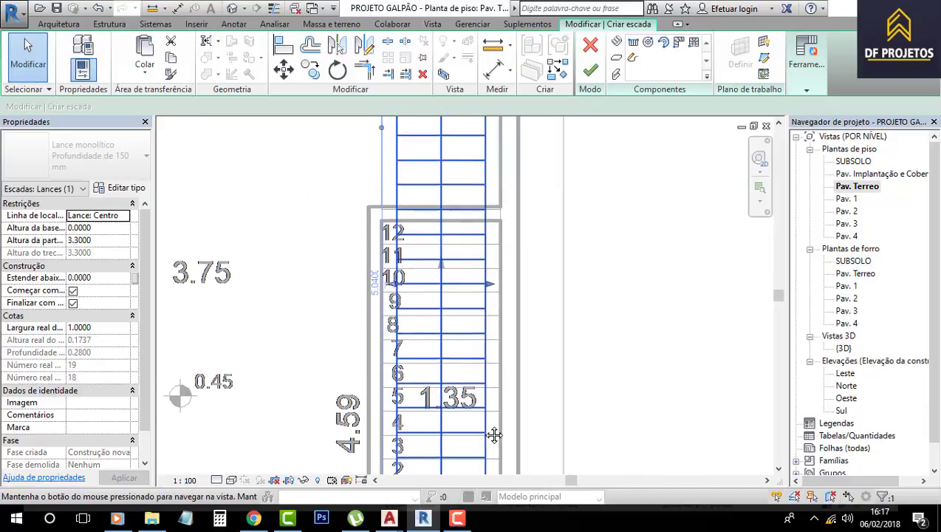
pyautogui.scroll(3, 495, 258)
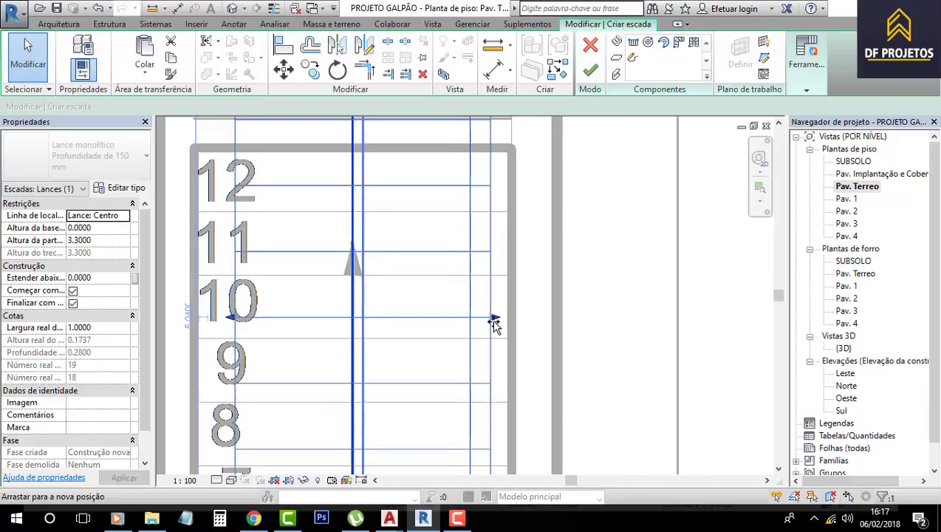
pyautogui.moveTo(495, 325); pyautogui.dragTo(505, 319)
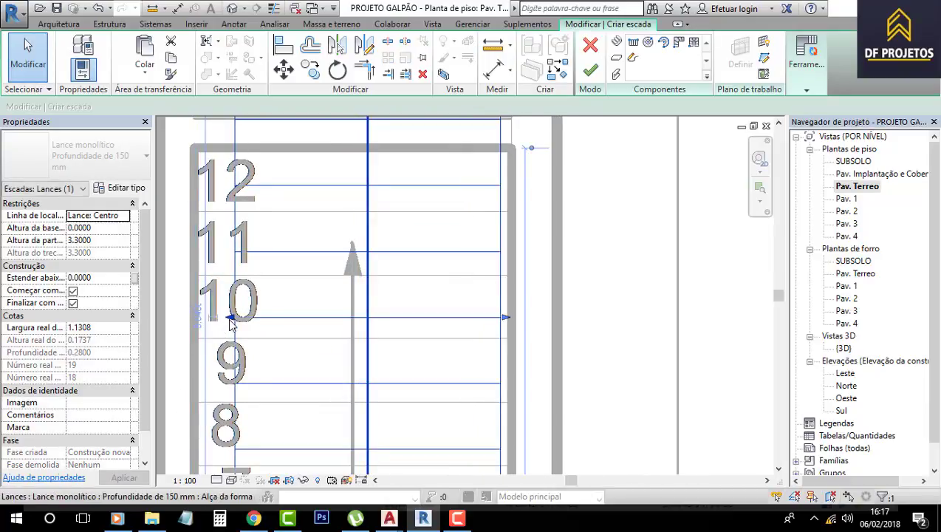
pyautogui.moveTo(231, 323); pyautogui.dragTo(202, 319)
pyautogui.scroll(-5, 292, 333)
pyautogui.scroll(-2, 383, 332)
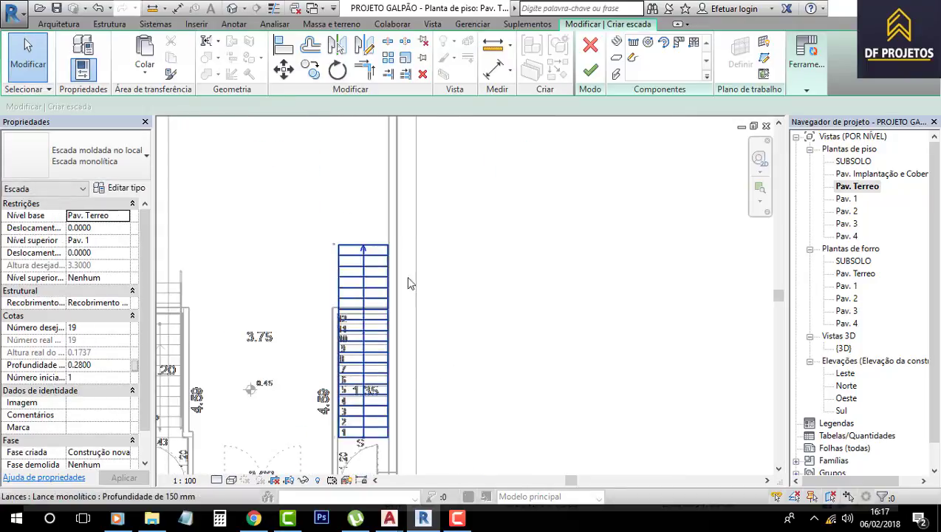
pyautogui.moveTo(373, 204); pyautogui.dragTo(441, 109, button='middle')
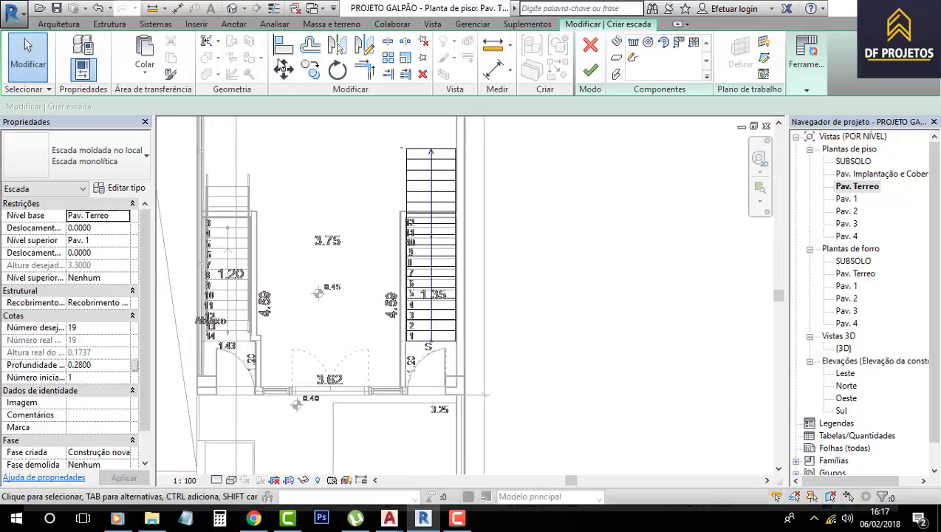
pyautogui.click(589, 72)
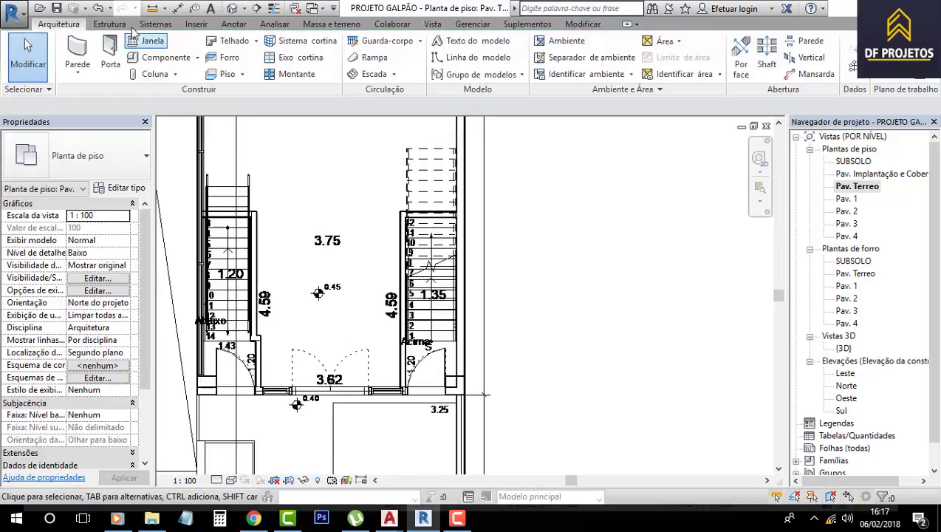
pyautogui.click(231, 8)
pyautogui.keyDown('shift'); pyautogui.moveTo(510, 370); pyautogui.dragTo(368, 341, button='middle'); pyautogui.keyUp('shift')
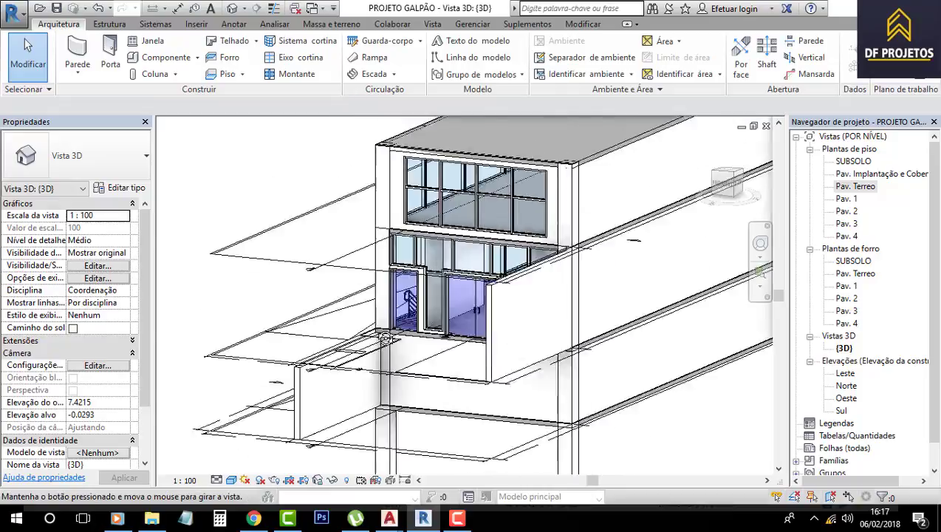
pyautogui.click(319, 292)
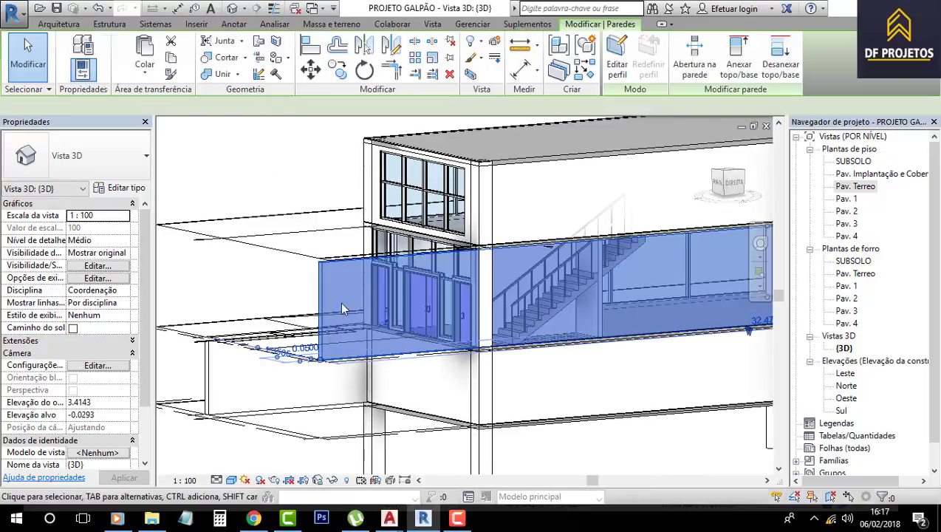
pyautogui.moveTo(340, 302)
pyautogui.keyDown('shift'); pyautogui.mouseDown(button='middle')
pyautogui.moveTo(522, 325)
pyautogui.moveTo(658, 325)
pyautogui.moveTo(626, 340)
pyautogui.mouseUp(button='middle'); pyautogui.keyUp('shift')
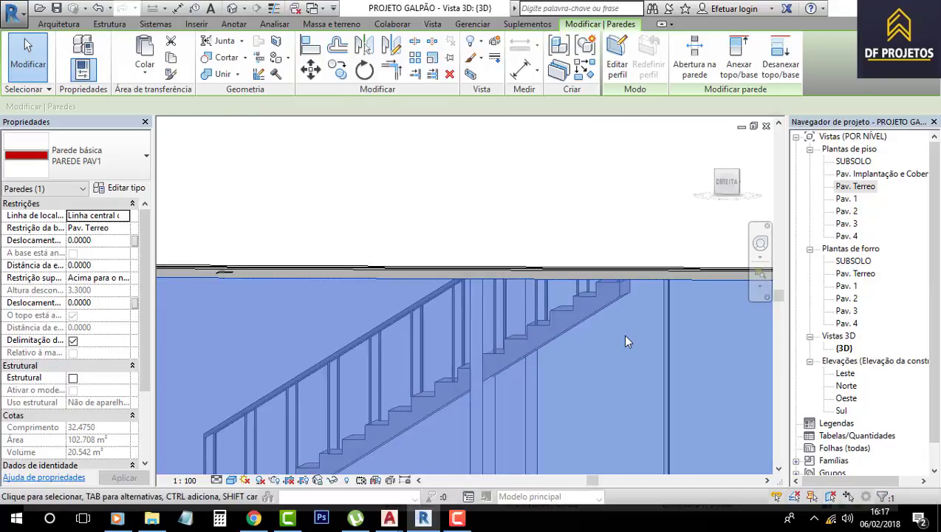
pyautogui.scroll(-2, 624, 346)
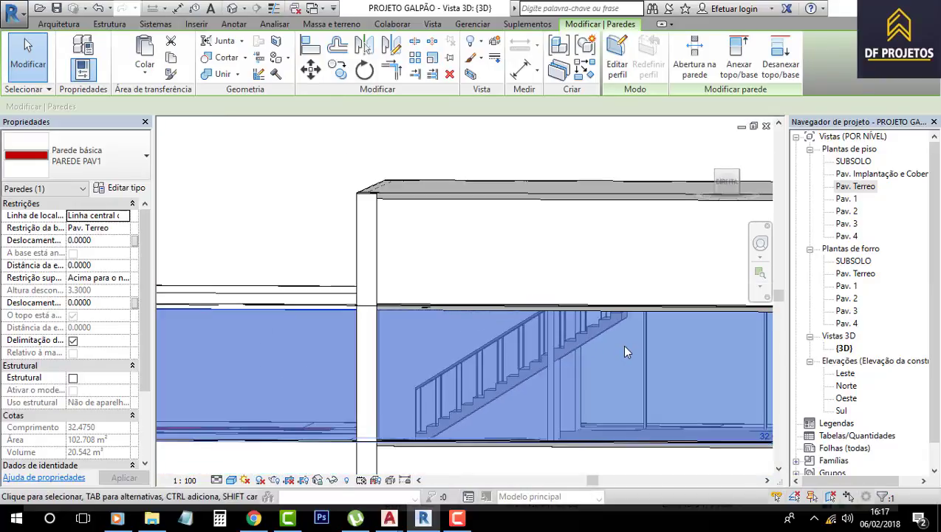
pyautogui.click(252, 162)
pyautogui.keyDown('shift'); pyautogui.moveTo(391, 404); pyautogui.dragTo(473, 318, button='middle'); pyautogui.keyUp('shift')
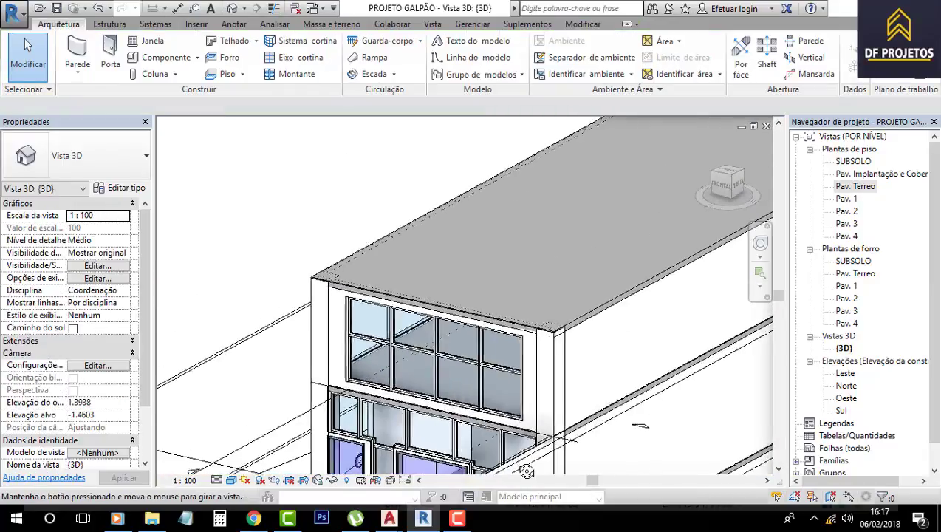
pyautogui.doubleClick(865, 187)
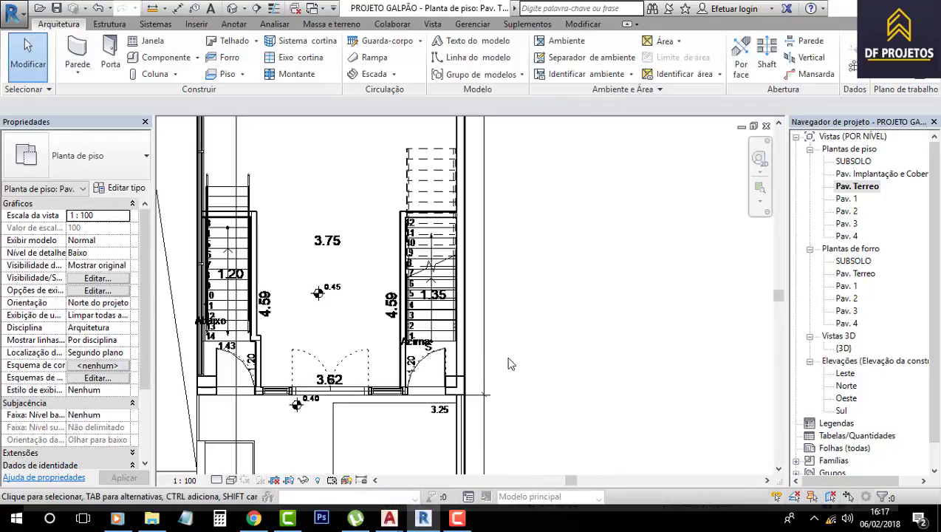
# Step: Change the monolithic stair type's Altura máxima do espelho from 0.1800 to 0.1850
pyautogui.click(438, 175)
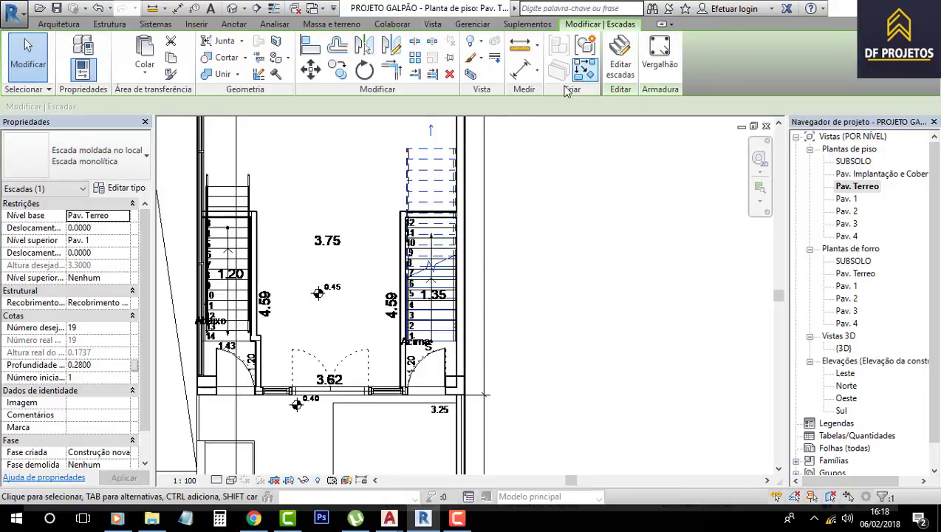
pyautogui.click(84, 49)
pyautogui.write('0.185')
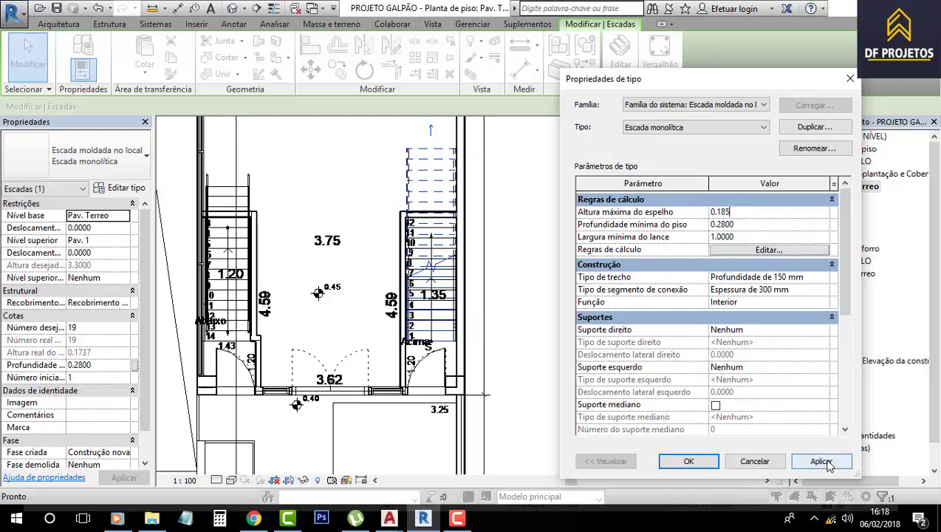
pyautogui.click(821, 461)
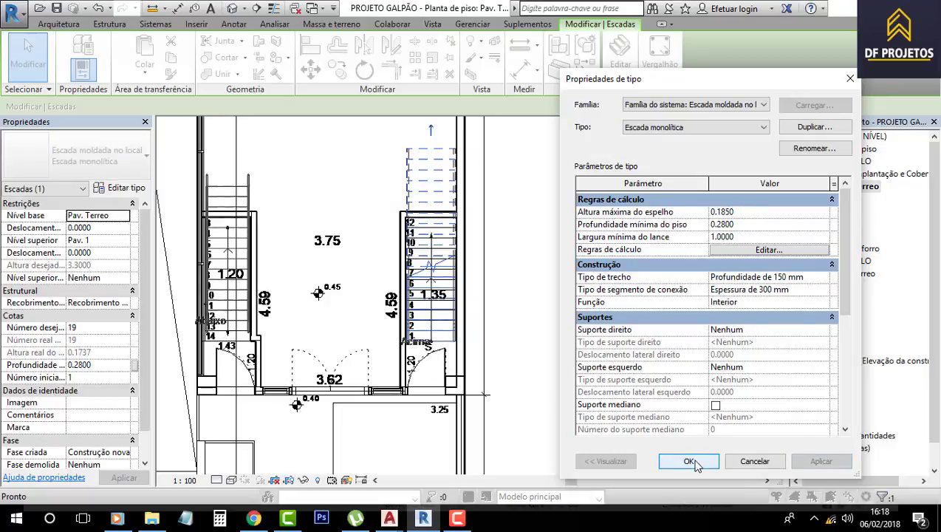
pyautogui.click(688, 461)
pyautogui.click(234, 9)
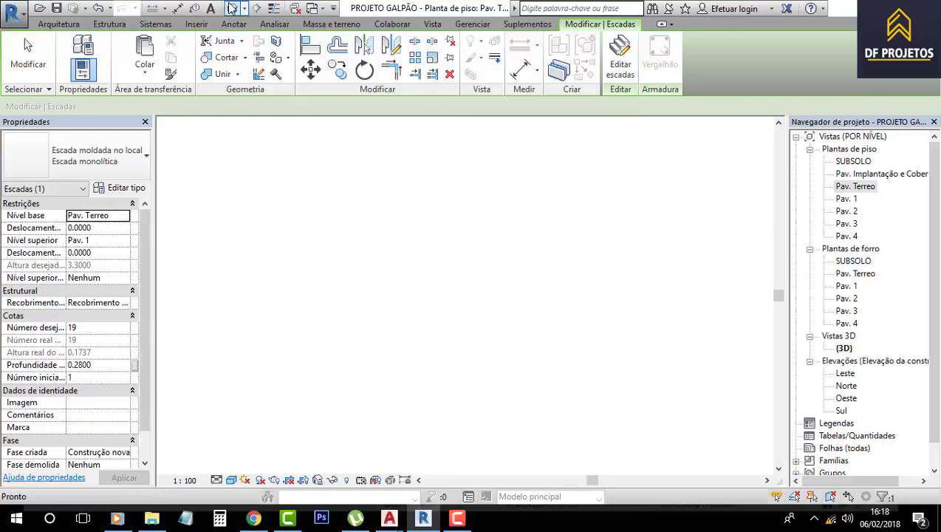
pyautogui.moveTo(479, 275)
pyautogui.keyDown('shift'); pyautogui.mouseDown(button='middle')
pyautogui.moveTo(507, 326)
pyautogui.moveTo(263, 280)
pyautogui.moveTo(584, 360)
pyautogui.mouseUp(button='middle'); pyautogui.keyUp('shift')
pyautogui.click(263, 280)
pyautogui.scroll(3, 632, 322)
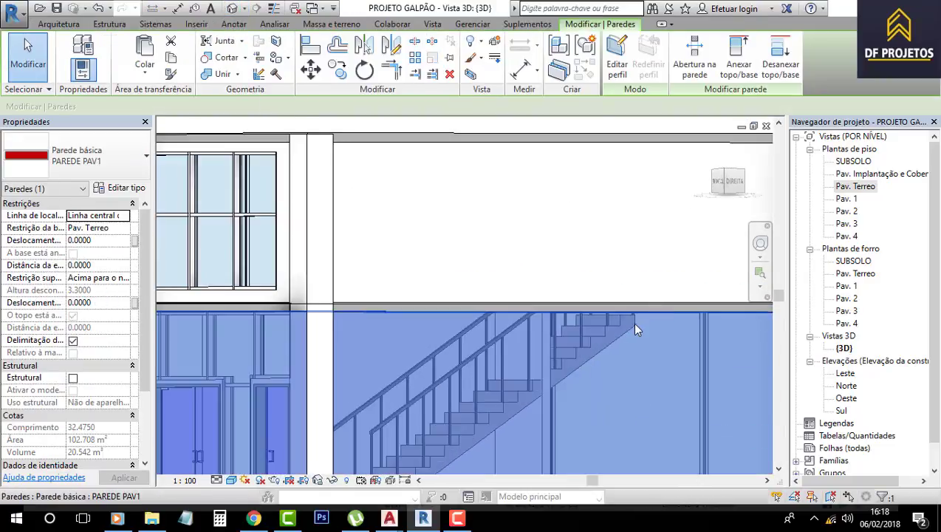
pyautogui.scroll(2, 621, 320)
pyautogui.scroll(-2, 617, 318)
pyautogui.scroll(-4, 618, 319)
pyautogui.keyDown('shift'); pyautogui.moveTo(593, 372); pyautogui.dragTo(575, 352, button='middle'); pyautogui.keyUp('shift')
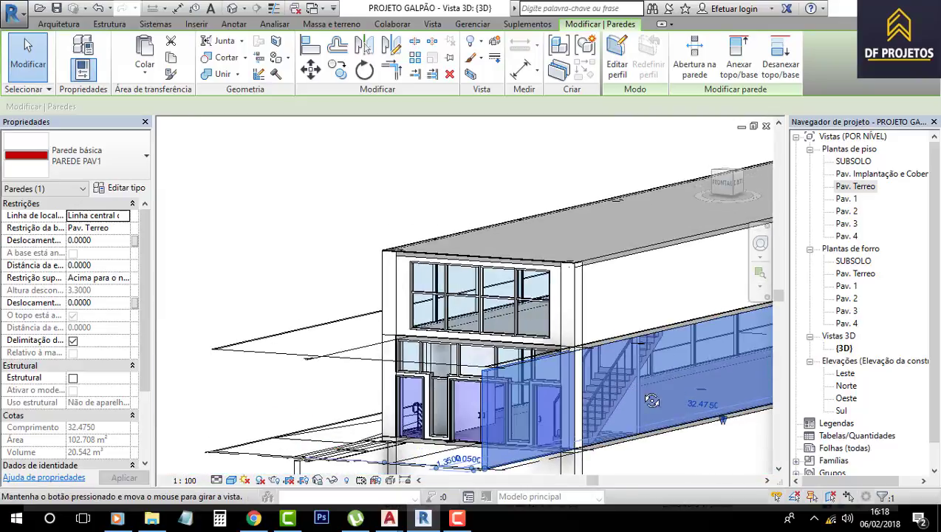
pyautogui.scroll(2, 575, 351)
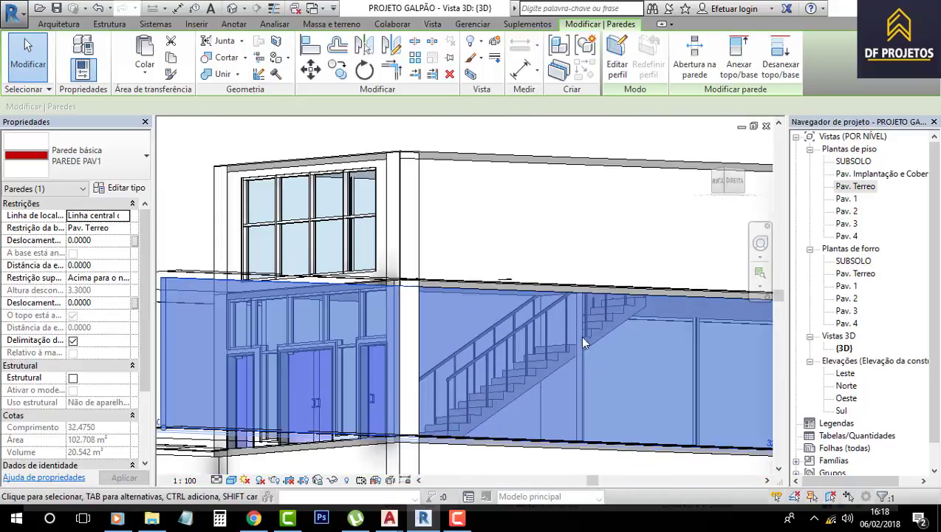
pyautogui.scroll(2, 579, 336)
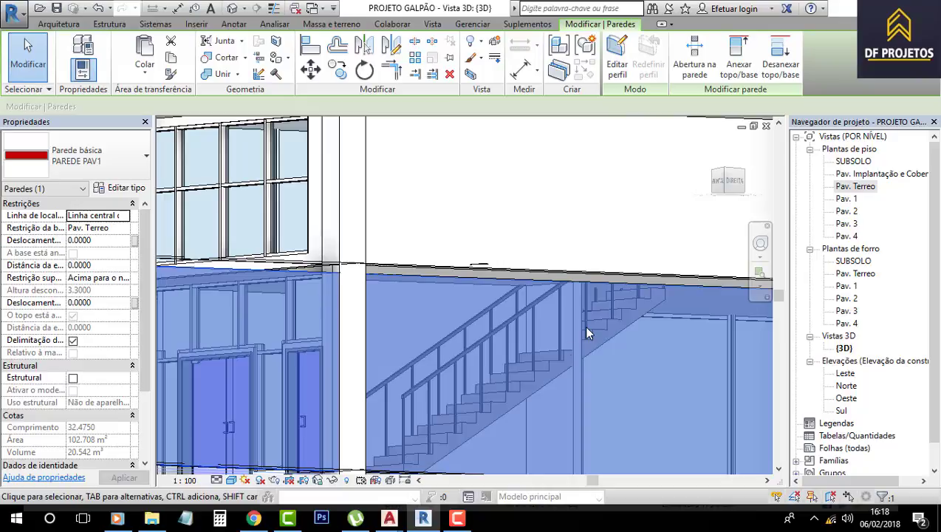
pyautogui.scroll(-2, 583, 325)
pyautogui.moveTo(560, 382)
pyautogui.keyDown('shift'); pyautogui.mouseDown(button='middle')
pyautogui.moveTo(589, 338)
pyautogui.moveTo(551, 351)
pyautogui.moveTo(466, 345)
pyautogui.moveTo(581, 376)
pyautogui.moveTo(529, 384)
pyautogui.mouseUp(button='middle'); pyautogui.keyUp('shift')
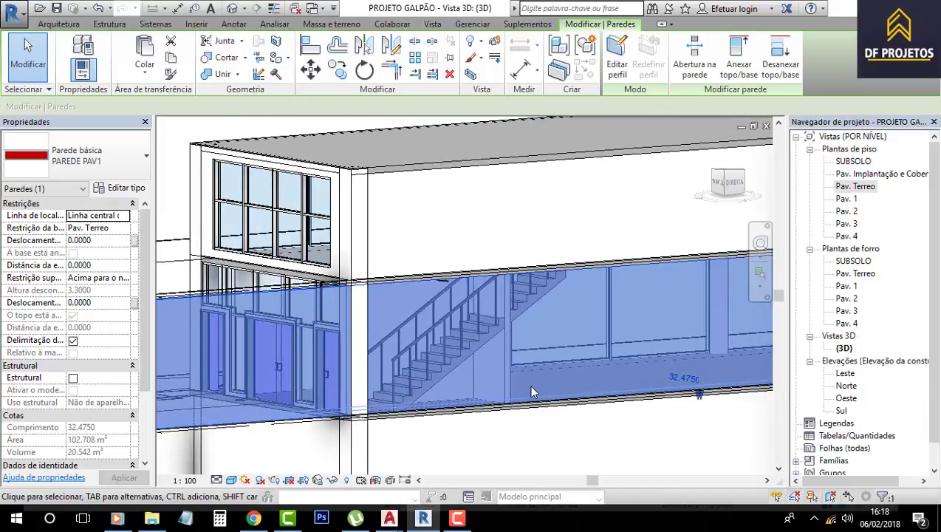
pyautogui.scroll(3, 489, 375)
pyautogui.press('Escape')
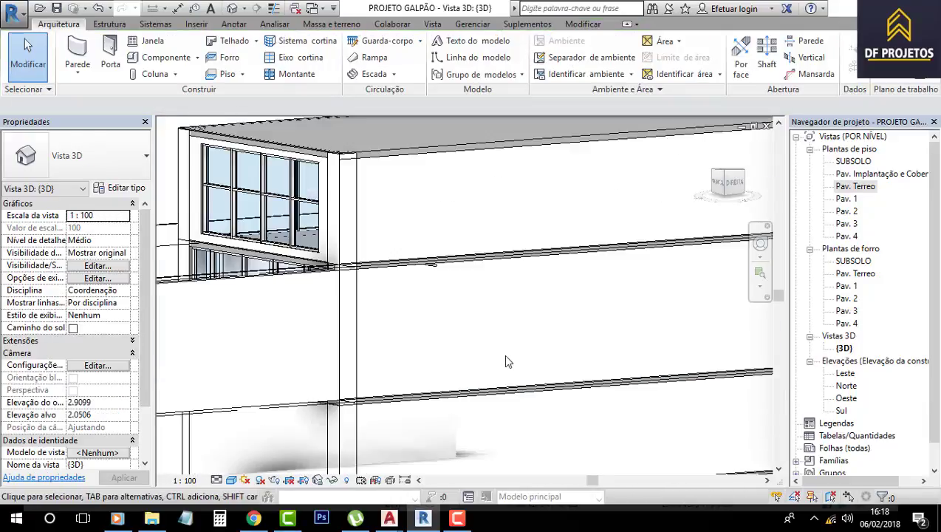
pyautogui.keyDown('shift'); pyautogui.moveTo(503, 354); pyautogui.dragTo(632, 368, button='middle'); pyautogui.keyUp('shift')
pyautogui.scroll(3, 631, 367)
pyautogui.scroll(-5, 631, 368)
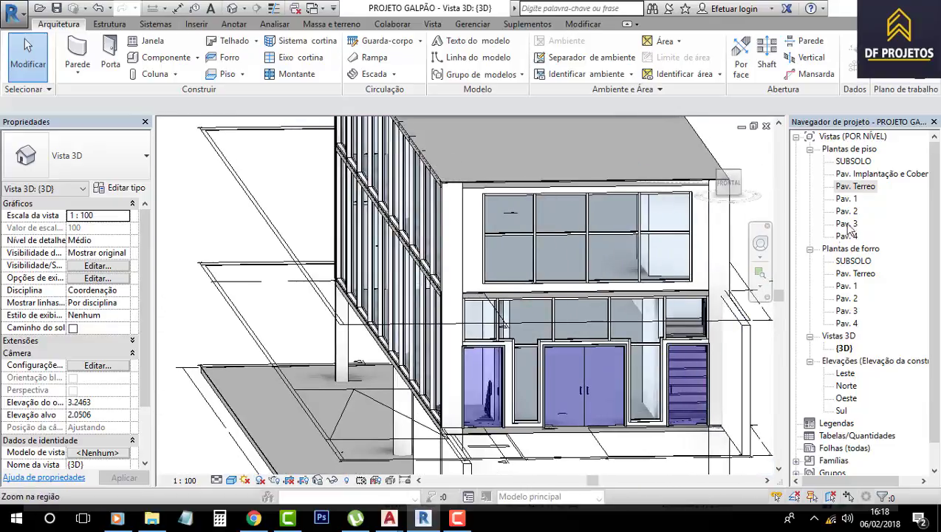
pyautogui.doubleClick(855, 186)
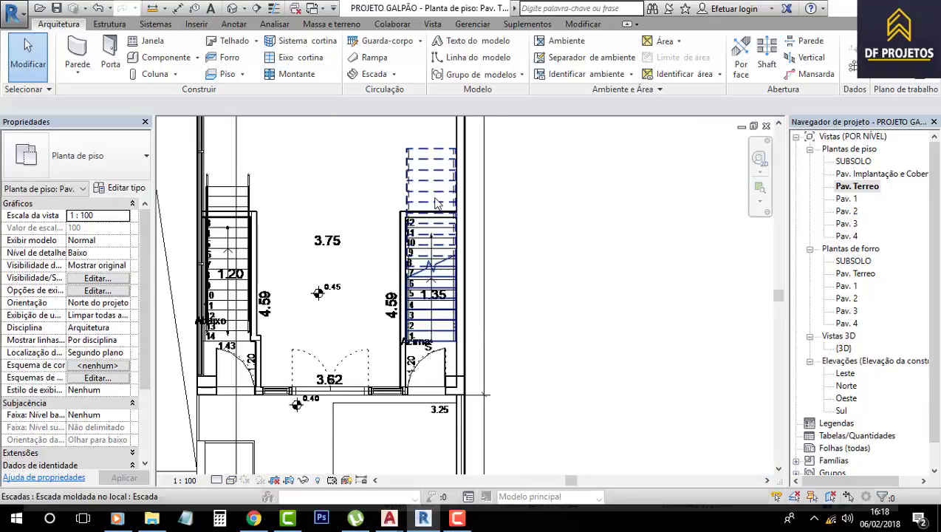
# Step: Edit the profile of the interior wall at the stair top in Elevação: Norte
pyautogui.scroll(3, 364, 237)
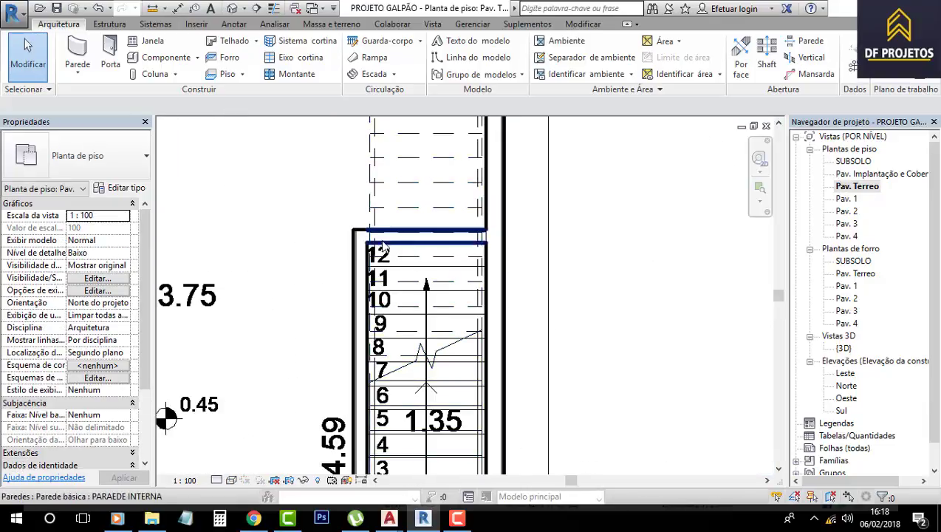
pyautogui.scroll(3, 365, 236)
pyautogui.scroll(2, 403, 263)
pyautogui.click(403, 262)
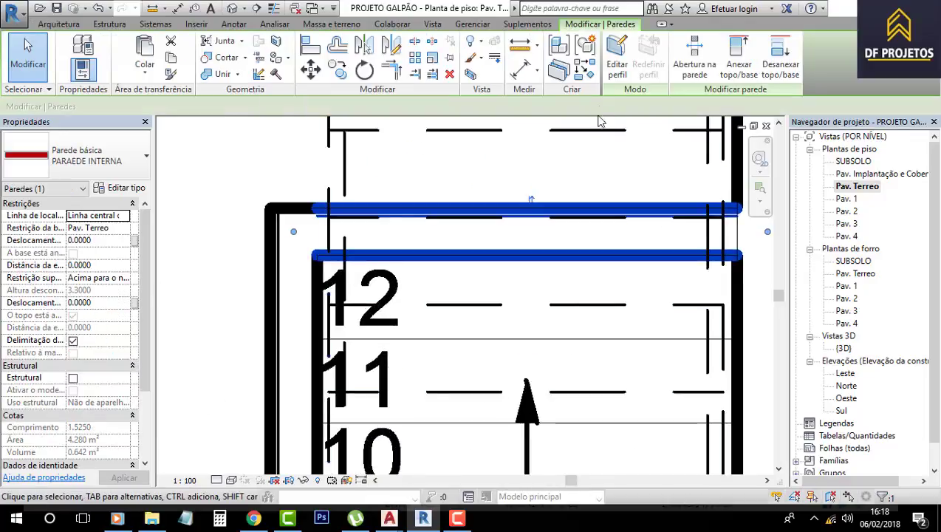
pyautogui.click(620, 59)
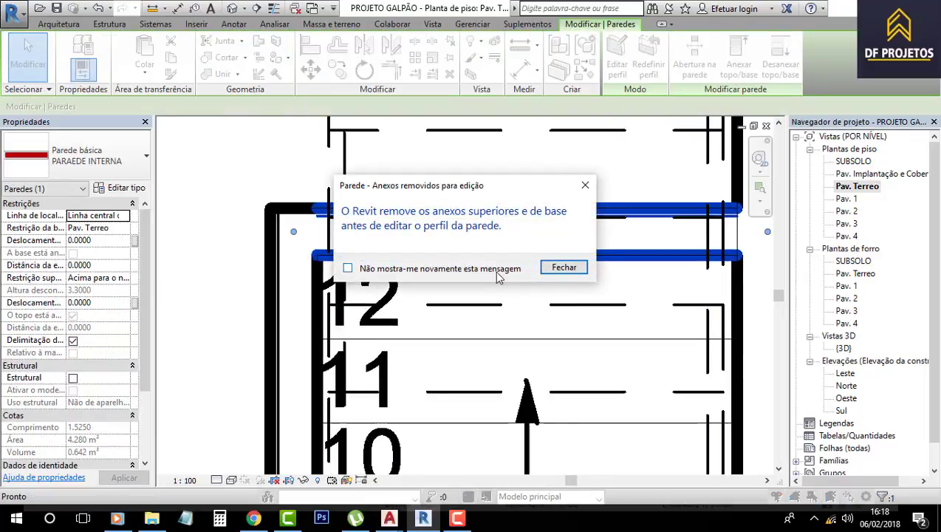
pyautogui.click(564, 268)
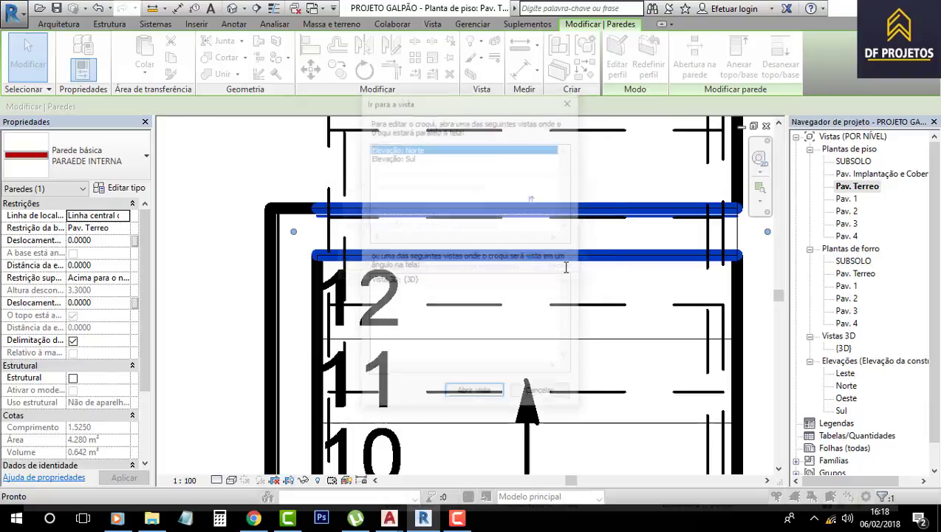
pyautogui.click(466, 397)
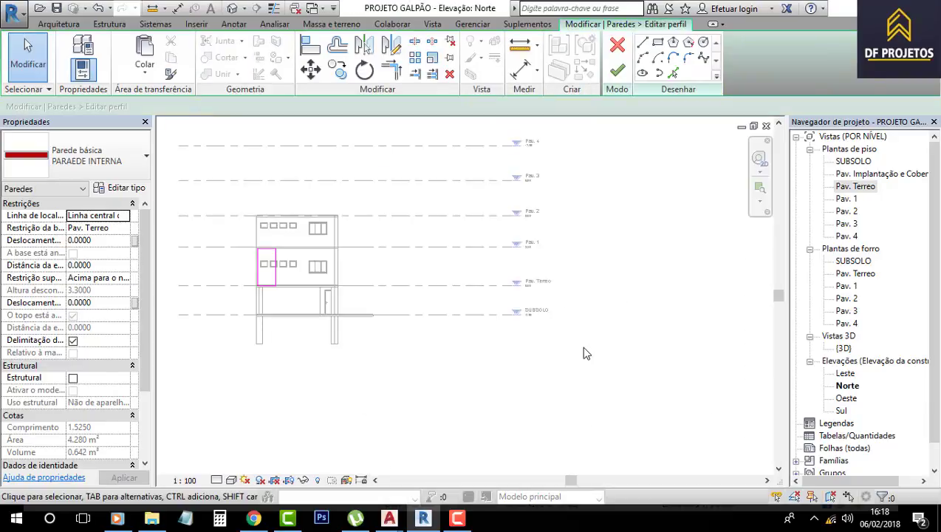
# Step: Drag the short wall's profile top edge down to the stair's underside, leaving a 1.90-high strip
pyautogui.scroll(4, 270, 286)
pyautogui.scroll(1, 258, 267)
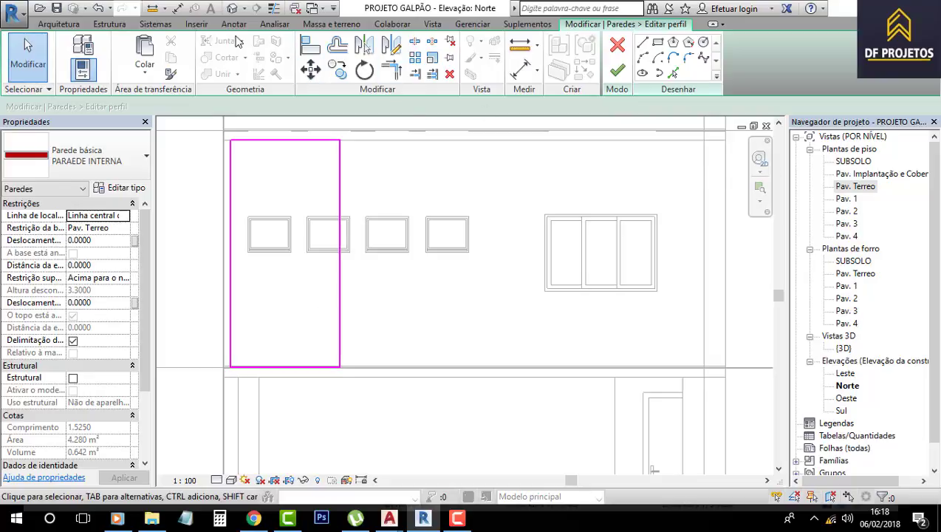
pyautogui.click(231, 9)
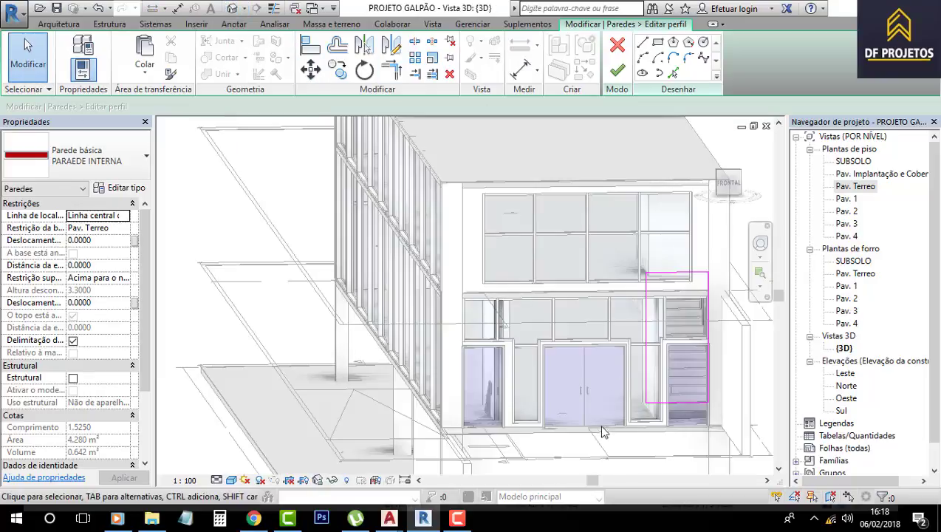
pyautogui.moveTo(602, 432)
pyautogui.keyDown('shift'); pyautogui.mouseDown(button='middle')
pyautogui.moveTo(630, 388)
pyautogui.moveTo(620, 374)
pyautogui.moveTo(492, 397)
pyautogui.moveTo(540, 418)
pyautogui.moveTo(594, 410)
pyautogui.moveTo(416, 341)
pyautogui.moveTo(525, 351)
pyautogui.moveTo(376, 373)
pyautogui.moveTo(474, 312)
pyautogui.moveTo(515, 236)
pyautogui.moveTo(379, 286)
pyautogui.moveTo(381, 313)
pyautogui.mouseUp(button='middle'); pyautogui.keyUp('shift')
pyautogui.scroll(2, 358, 240)
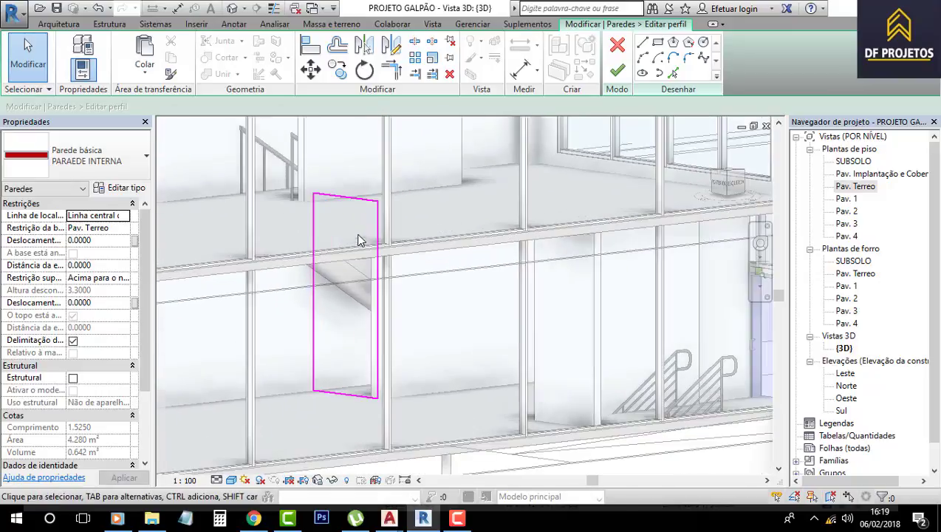
pyautogui.scroll(1, 357, 240)
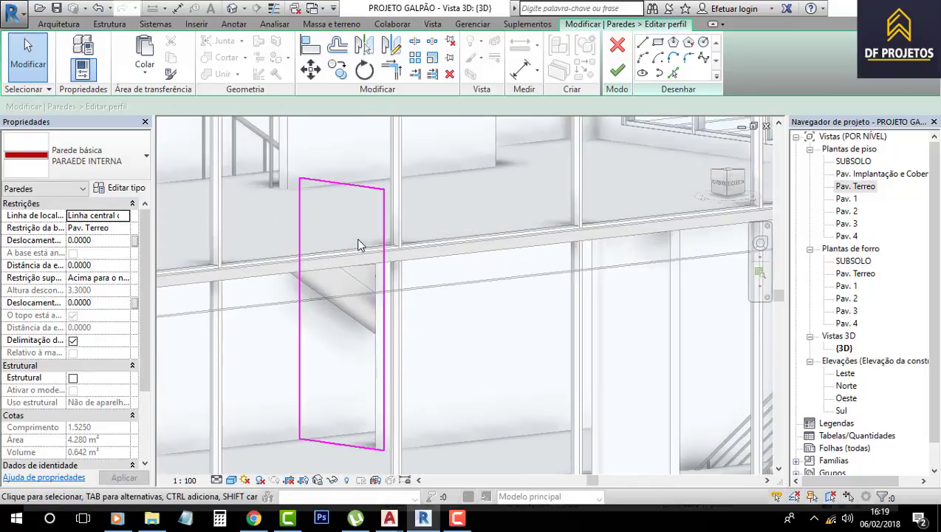
pyautogui.click(366, 189)
pyautogui.moveTo(356, 183); pyautogui.dragTo(353, 291)
pyautogui.click(698, 487)
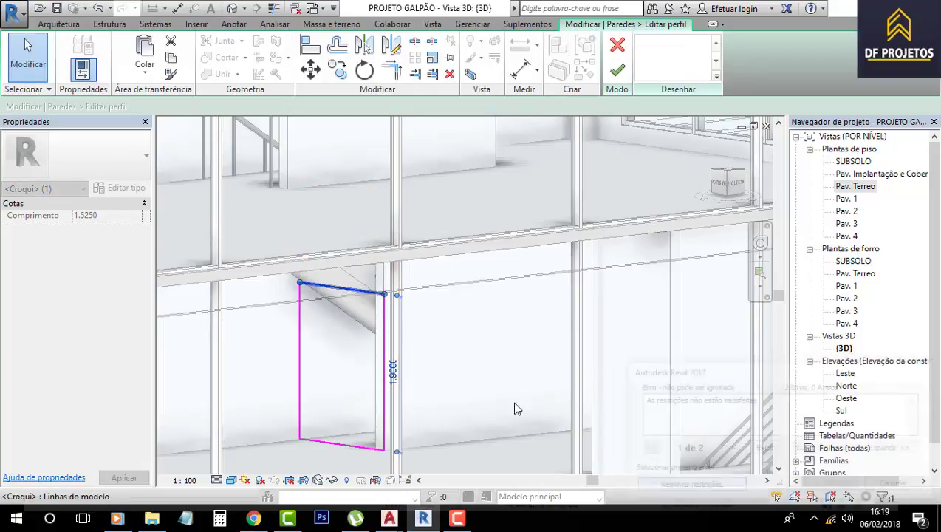
pyautogui.moveTo(569, 415)
pyautogui.keyDown('shift'); pyautogui.mouseDown(button='middle')
pyautogui.moveTo(413, 361)
pyautogui.moveTo(410, 345)
pyautogui.moveTo(418, 353)
pyautogui.moveTo(356, 288)
pyautogui.mouseUp(button='middle'); pyautogui.keyUp('shift')
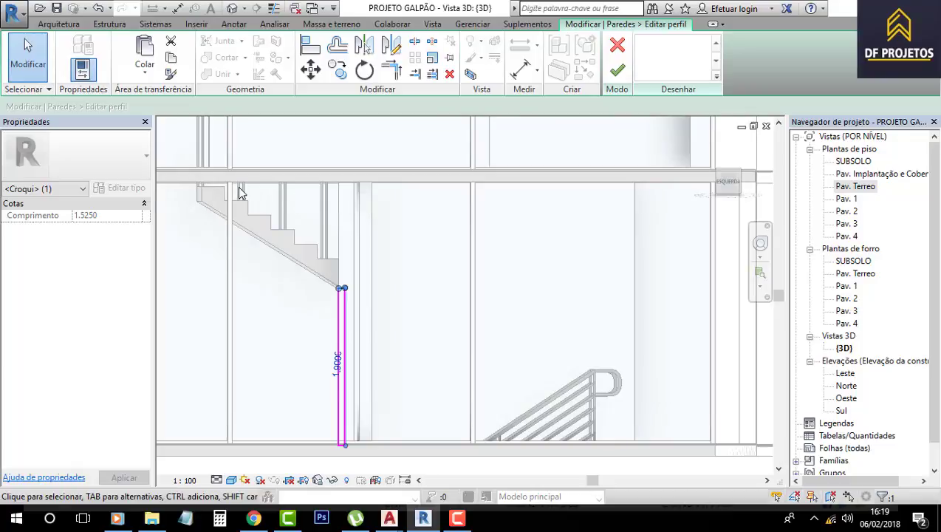
pyautogui.click(619, 72)
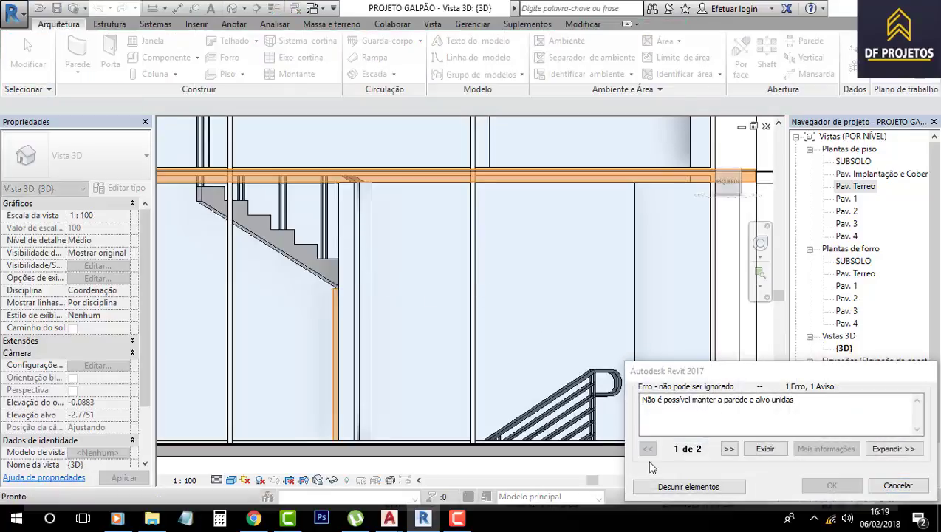
# Step: Unjoin the wall from its target so the 1.5250-long wall stays under the stair
pyautogui.click(690, 487)
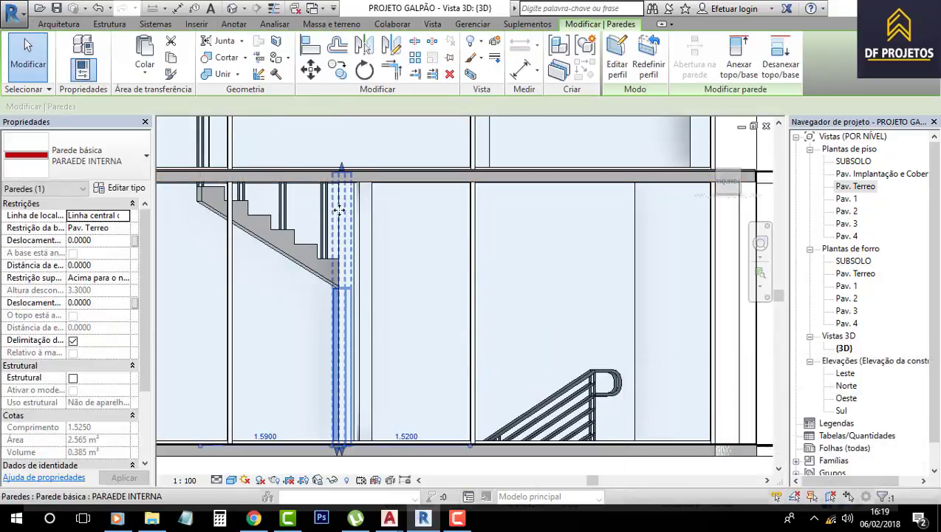
pyautogui.keyDown('shift'); pyautogui.moveTo(361, 303); pyautogui.dragTo(360, 257, button='middle'); pyautogui.keyUp('shift')
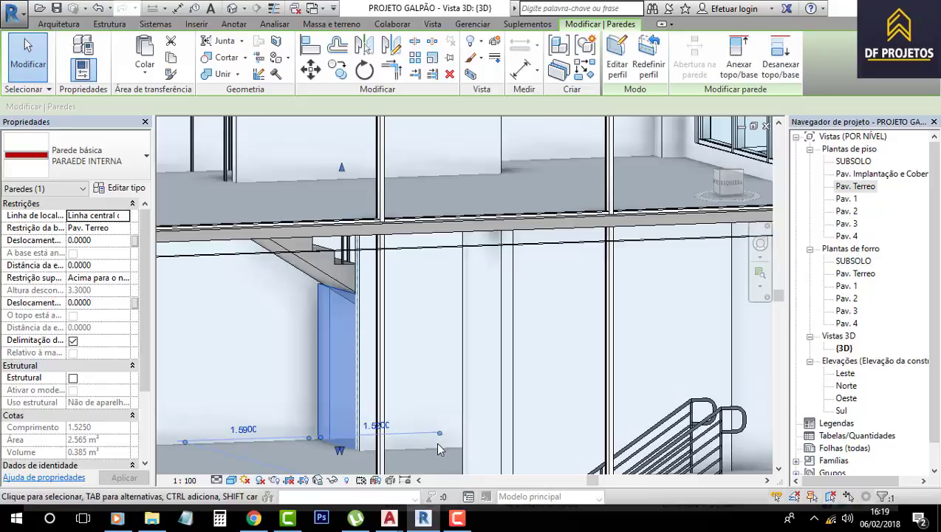
# Step: In the longer wall's profile, seen from the left, lower the vertical line to the stair bottom
pyautogui.click(419, 450)
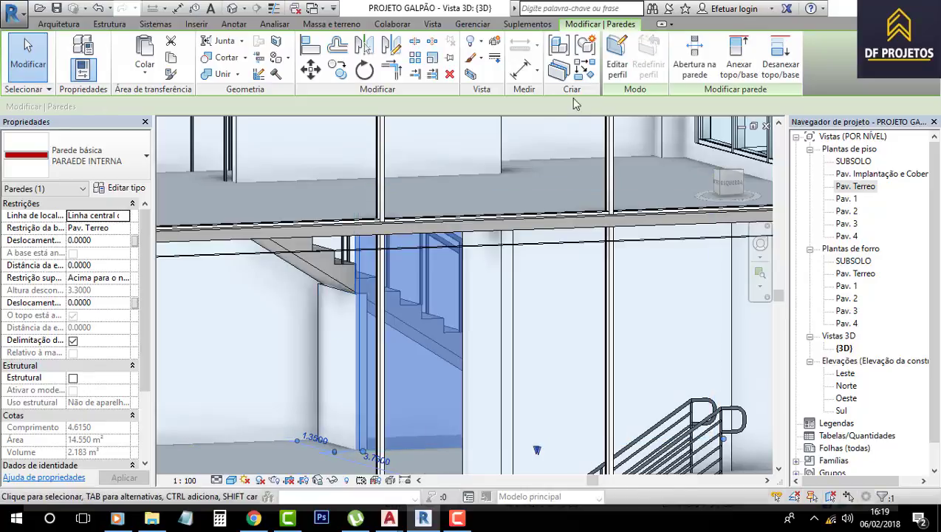
pyautogui.click(618, 55)
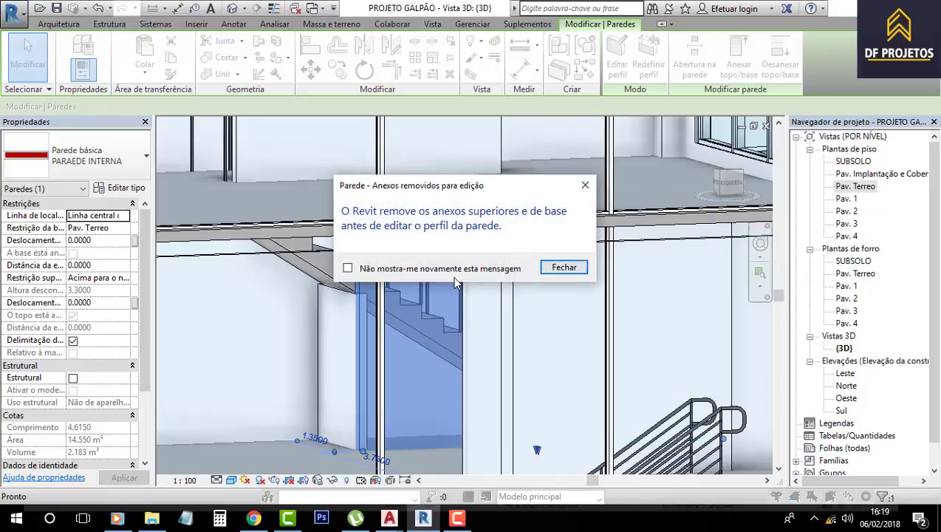
pyautogui.click(564, 267)
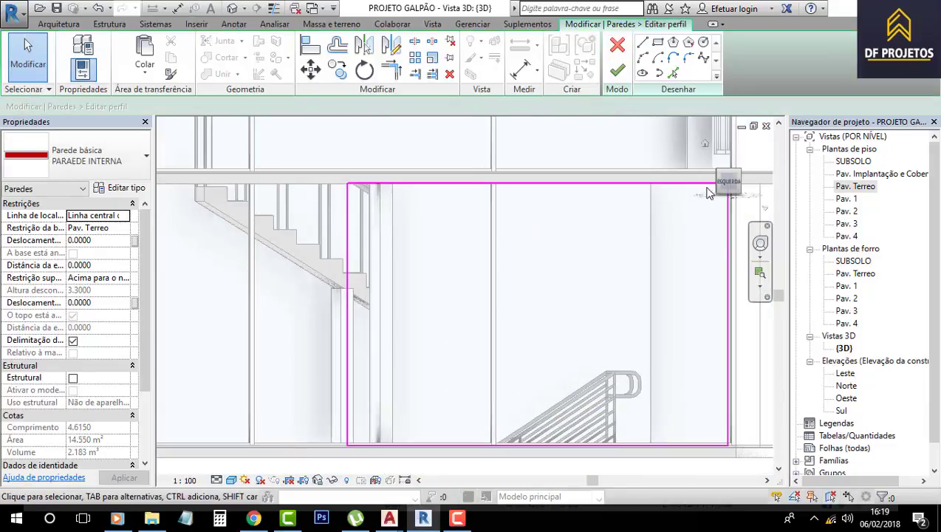
pyautogui.click(730, 183)
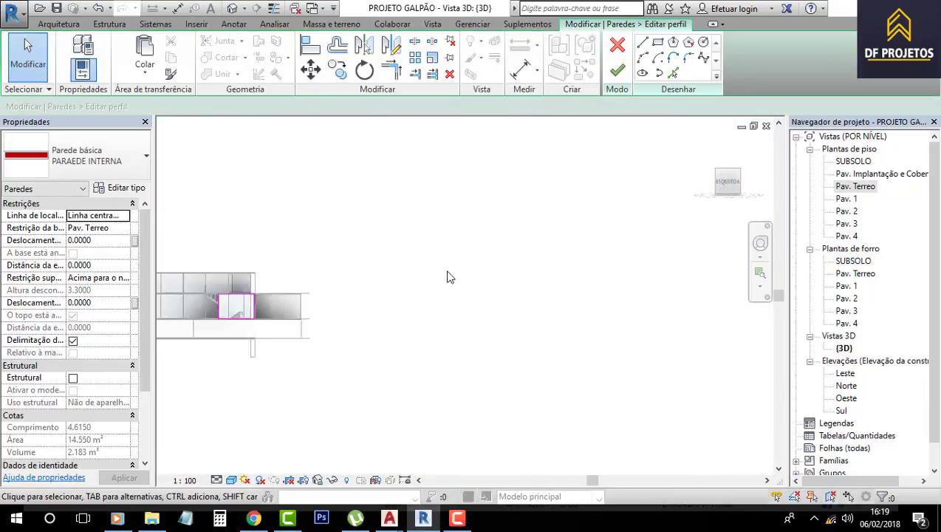
pyautogui.scroll(2, 562, 296)
pyautogui.scroll(2, 518, 290)
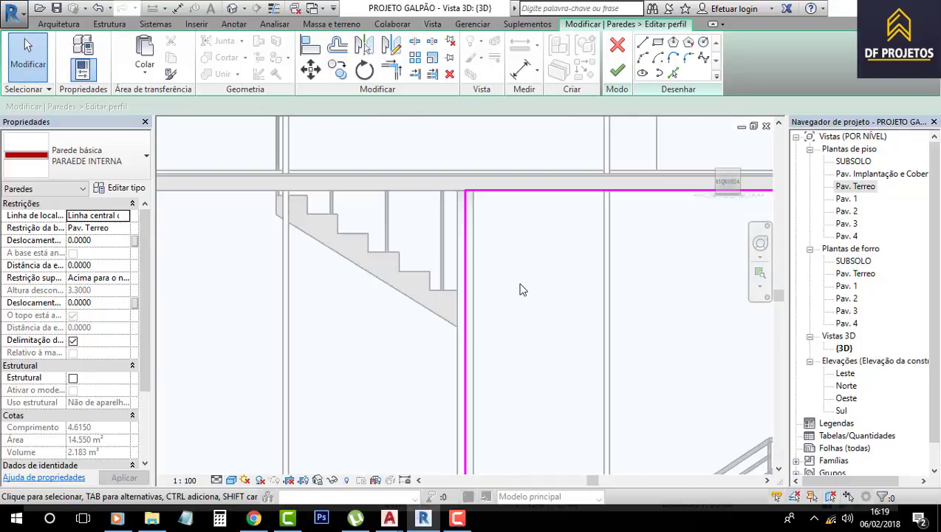
pyautogui.scroll(2, 519, 290)
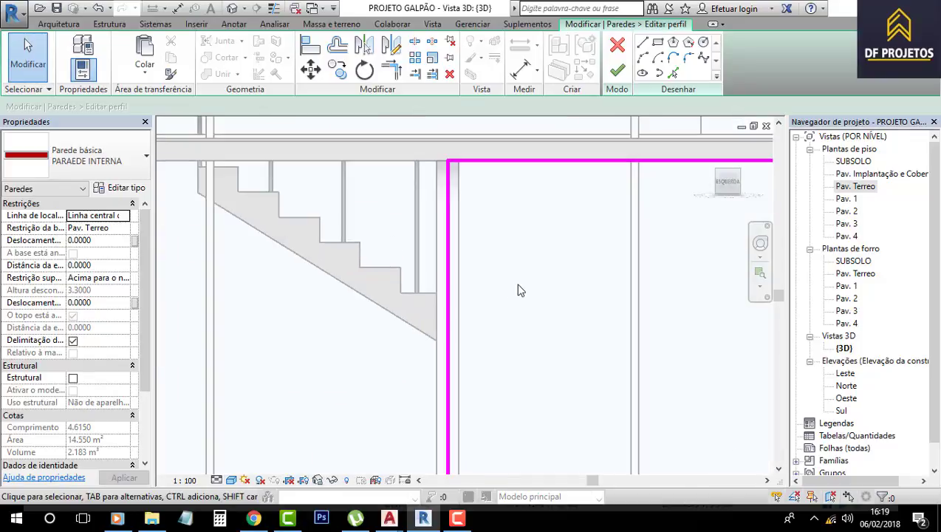
pyautogui.click(448, 197)
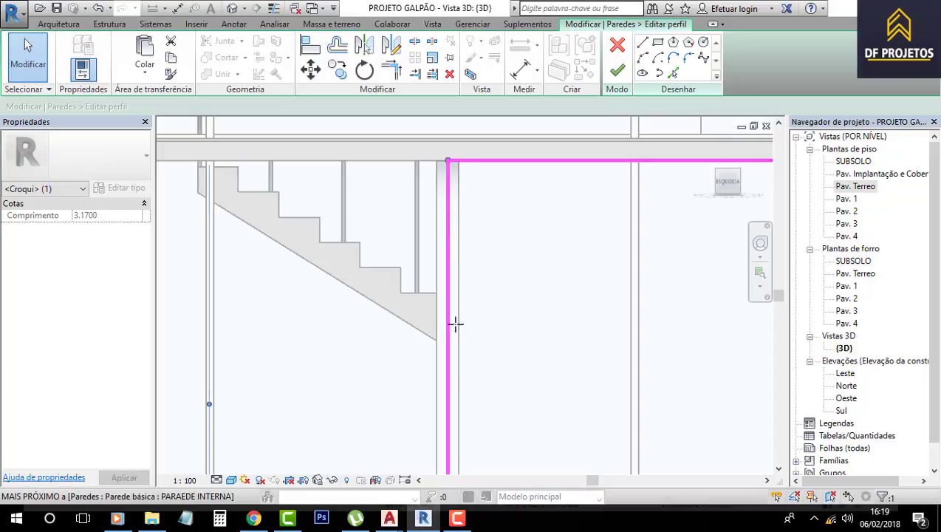
pyautogui.moveTo(448, 159); pyautogui.dragTo(448, 342)
# Step: Sketch a line parallel to the stair underside plus closing segments to the floor, then finish
pyautogui.click(449, 345)
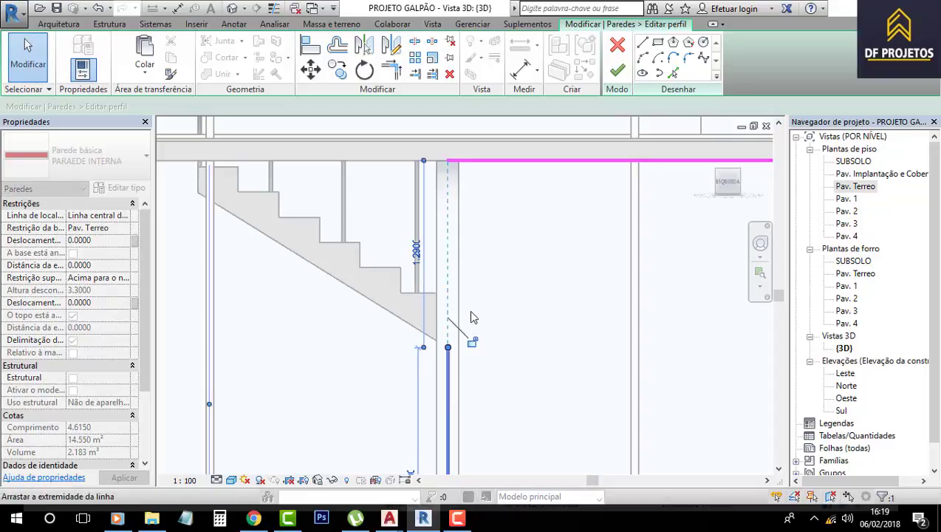
pyautogui.press('l')
pyautogui.press('i')
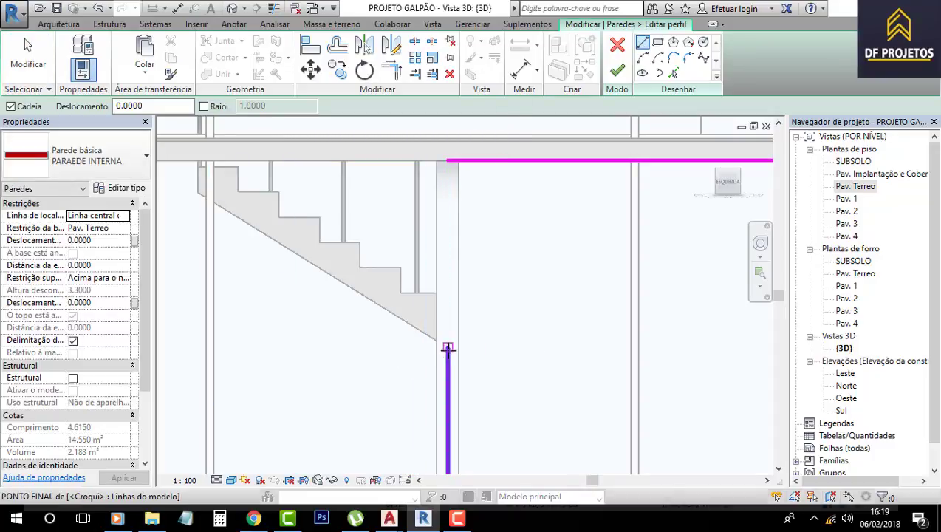
pyautogui.click(448, 347)
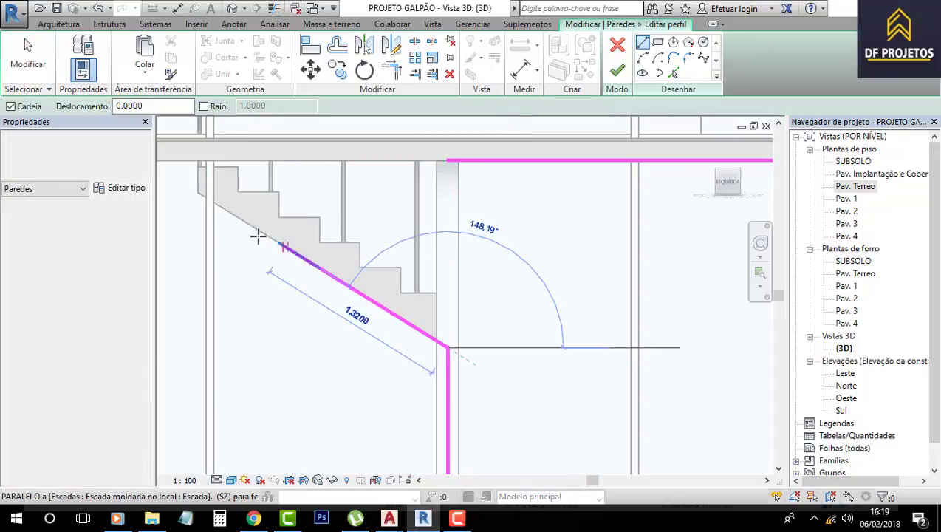
pyautogui.click(198, 194)
pyautogui.moveTo(227, 194); pyautogui.dragTo(255, 300, button='middle')
pyautogui.click(226, 266)
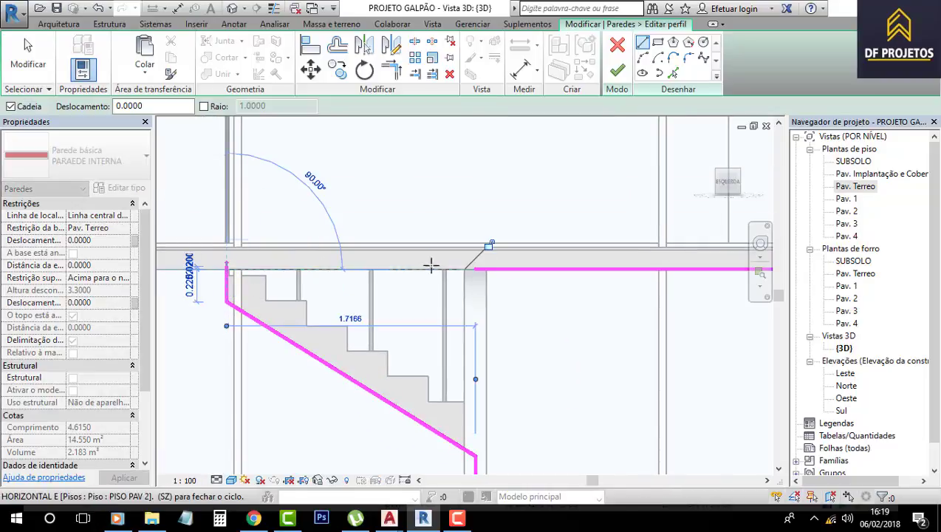
pyautogui.click(477, 269)
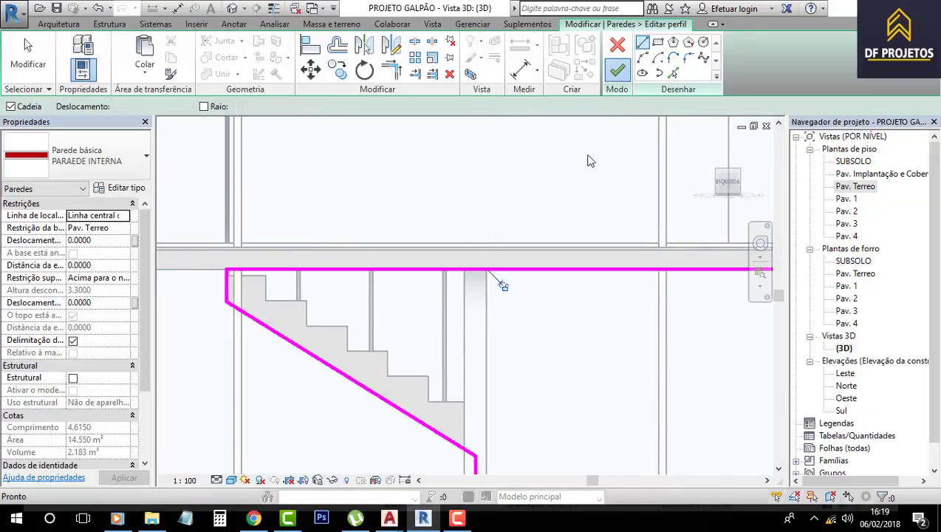
pyautogui.click(617, 70)
# Step: Unjoin the elements to clear the join error on the reshaped wall
pyautogui.click(731, 489)
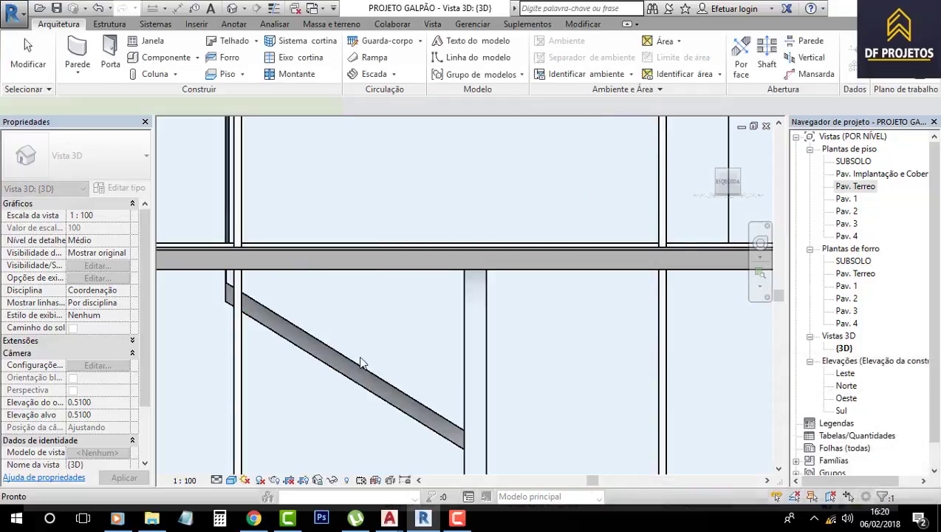
pyautogui.moveTo(326, 415)
pyautogui.keyDown('shift'); pyautogui.mouseDown(button='middle')
pyautogui.moveTo(412, 421)
pyautogui.moveTo(318, 310)
pyautogui.mouseUp(button='middle'); pyautogui.keyUp('shift')
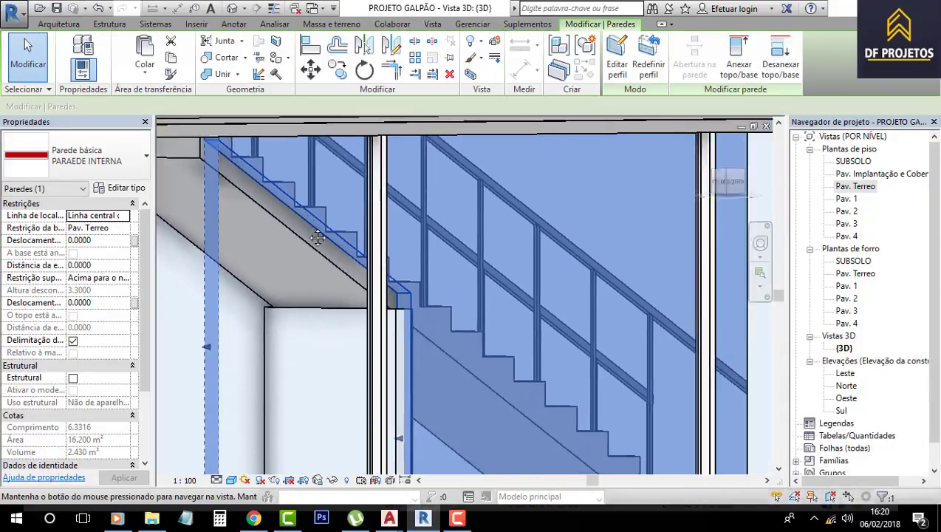
pyautogui.scroll(-2, 293, 244)
pyautogui.keyDown('shift'); pyautogui.moveTo(293, 244); pyautogui.dragTo(347, 265, button='middle'); pyautogui.keyUp('shift')
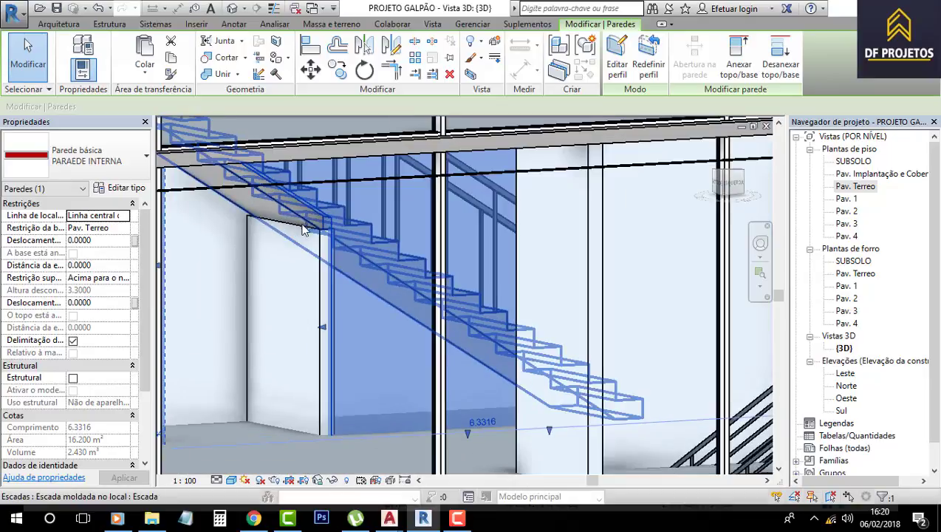
# Step: Reopen the 6.3316-long wall's profile from the left, check the sloped line, and finish
pyautogui.click(616, 58)
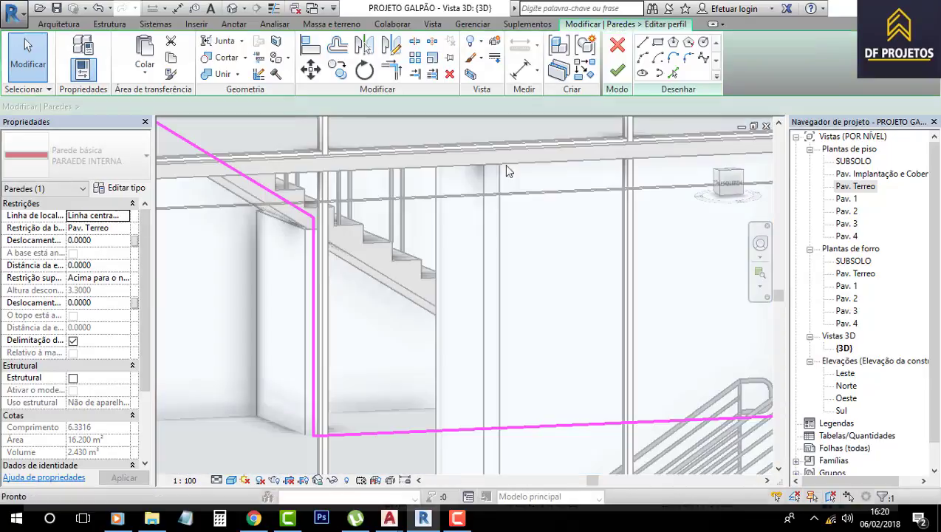
pyautogui.click(733, 185)
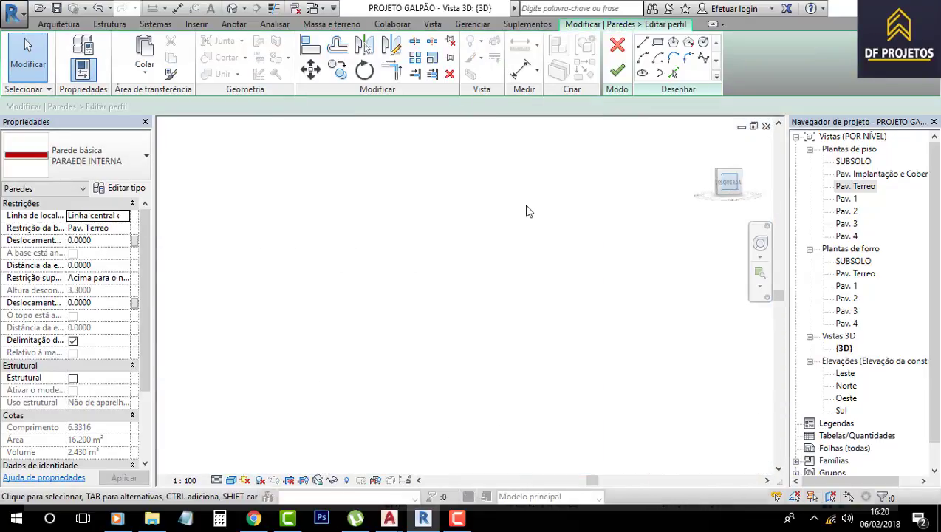
pyautogui.scroll(2, 443, 244)
pyautogui.scroll(3, 532, 277)
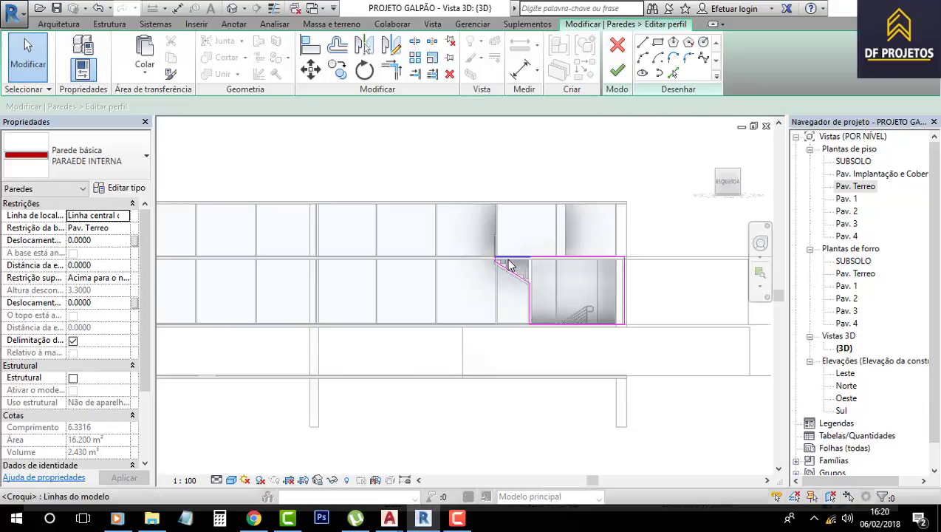
pyautogui.scroll(4, 513, 296)
pyautogui.scroll(2, 516, 313)
pyautogui.click(562, 290)
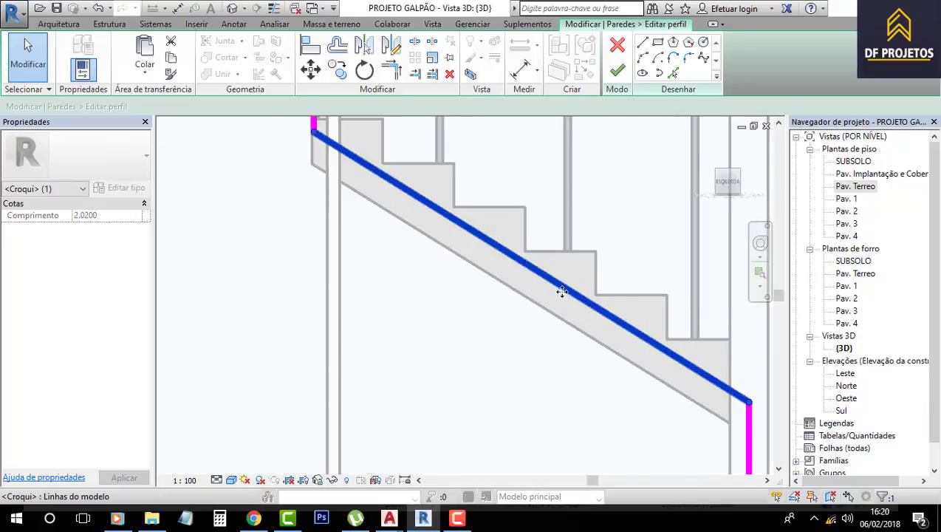
pyautogui.scroll(-5, 543, 318)
pyautogui.moveTo(543, 313); pyautogui.dragTo(347, 270, button='middle')
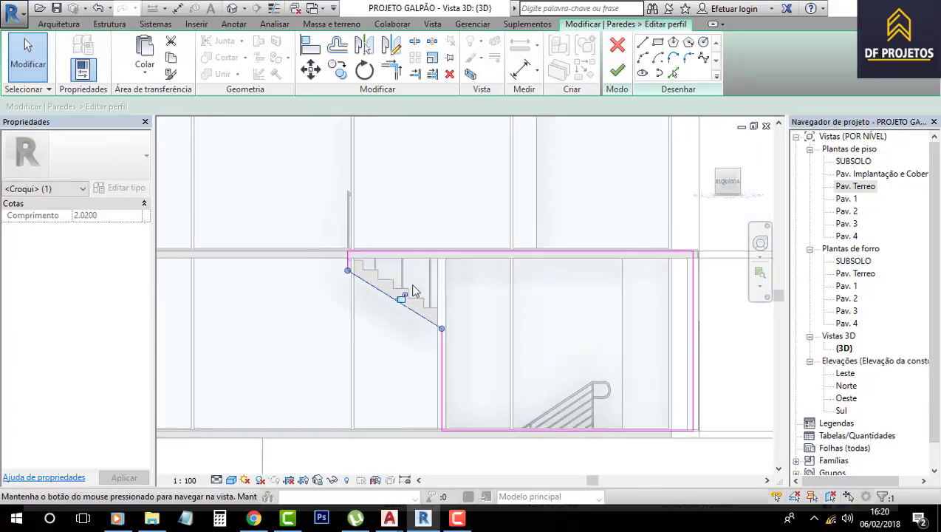
pyautogui.scroll(2, 328, 269)
pyautogui.scroll(3, 330, 264)
pyautogui.scroll(-3, 331, 259)
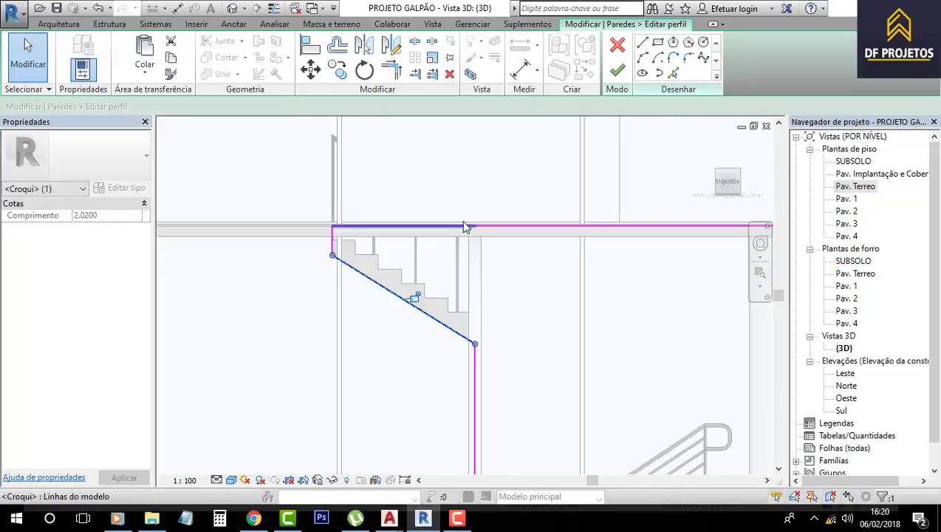
pyautogui.click(625, 72)
# Step: Select the PARAEDE INTERNA wall beside the stair in the 3D view
pyautogui.moveTo(420, 351)
pyautogui.keyDown('shift'); pyautogui.mouseDown(button='middle')
pyautogui.moveTo(477, 360)
pyautogui.moveTo(521, 381)
pyautogui.moveTo(384, 347)
pyautogui.mouseUp(button='middle'); pyautogui.keyUp('shift')
pyautogui.scroll(-3, 473, 369)
pyautogui.press('Escape')
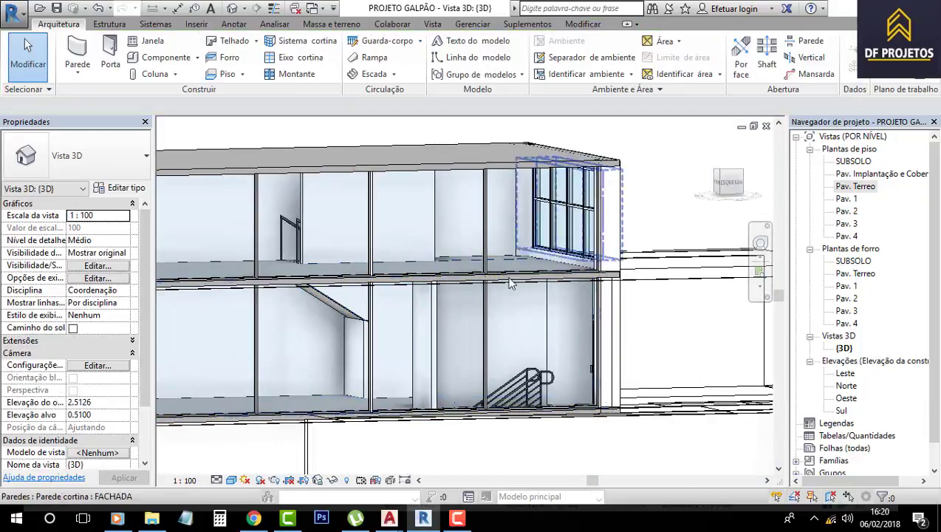
pyautogui.keyDown('shift'); pyautogui.moveTo(325, 294); pyautogui.dragTo(365, 255, button='middle'); pyautogui.keyUp('shift')
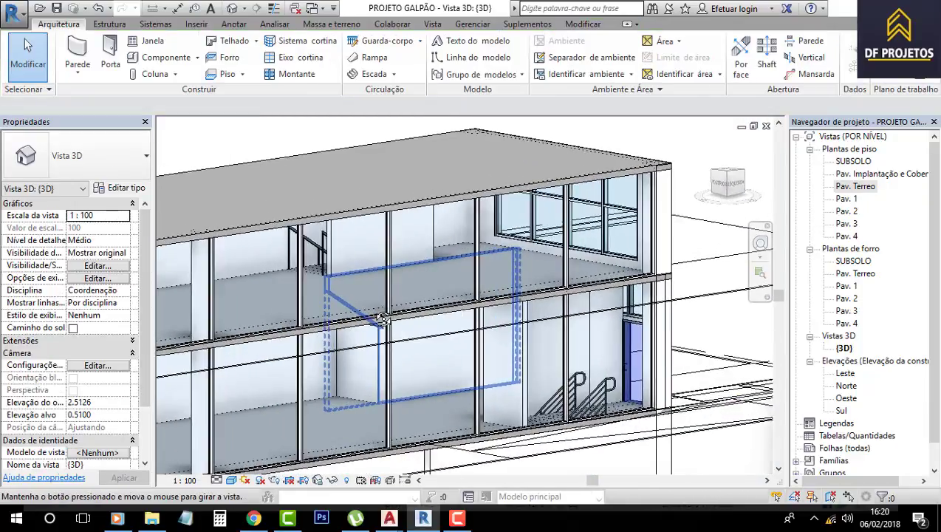
pyautogui.scroll(5, 364, 256)
pyautogui.keyDown('shift'); pyautogui.moveTo(363, 225); pyautogui.dragTo(308, 165, button='middle'); pyautogui.keyUp('shift')
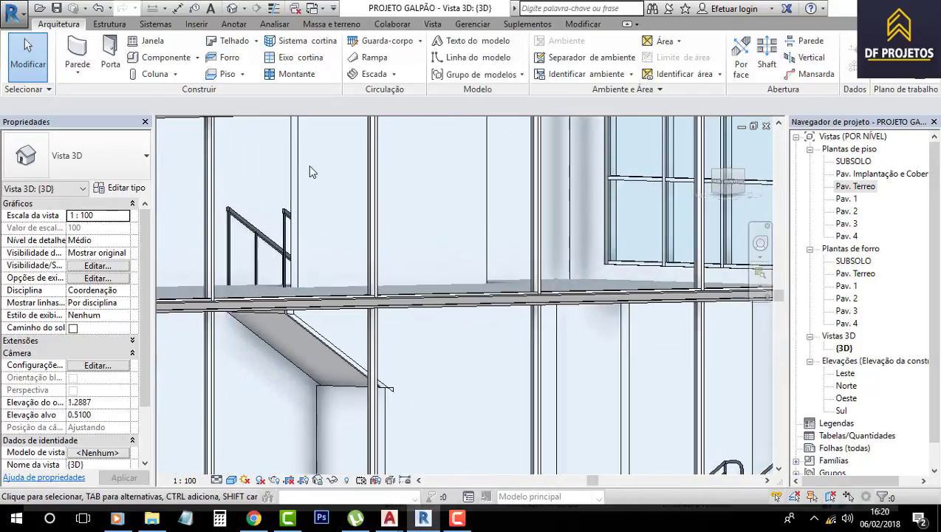
pyautogui.click(298, 153)
pyautogui.keyDown('shift'); pyautogui.moveTo(348, 200); pyautogui.dragTo(791, 262, button='middle'); pyautogui.keyUp('shift')
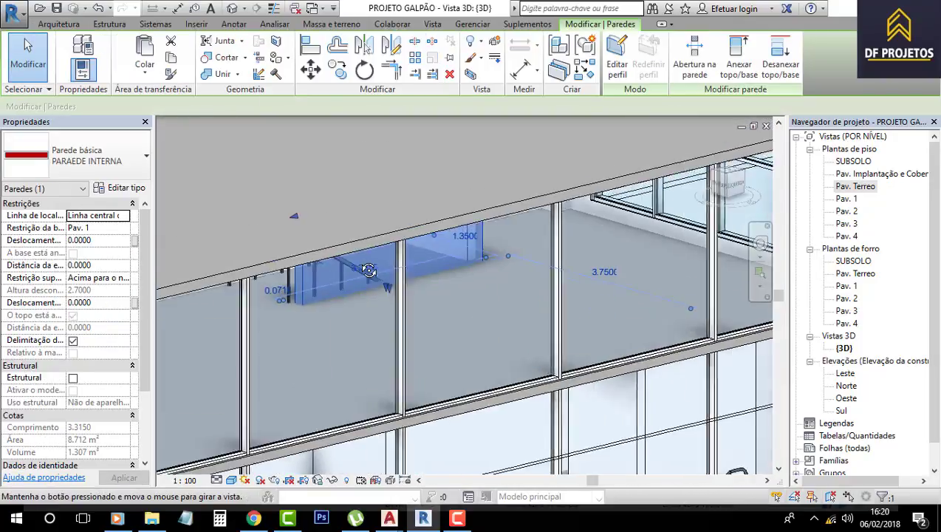
# Step: Make the wall's top Unconnected with 1.2 base extension and 0 unconnected height, and apply
pyautogui.click(112, 241)
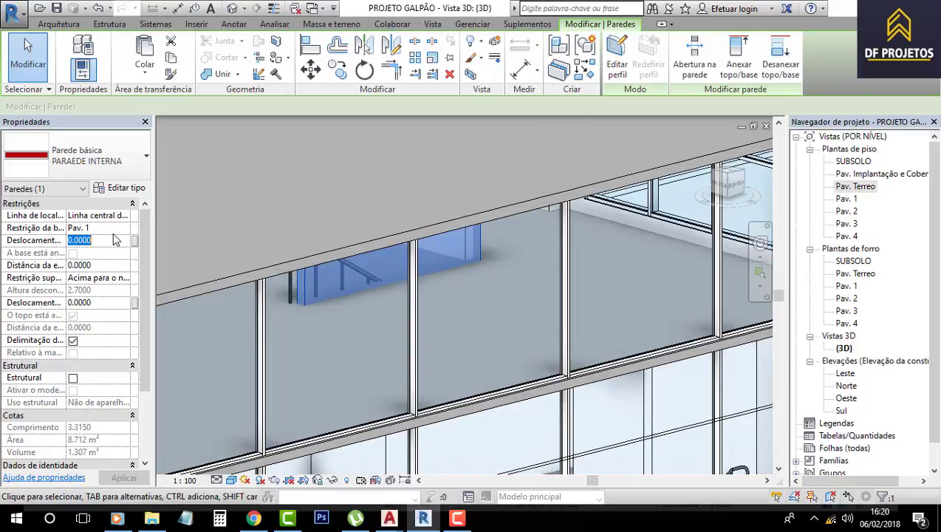
pyautogui.click(123, 278)
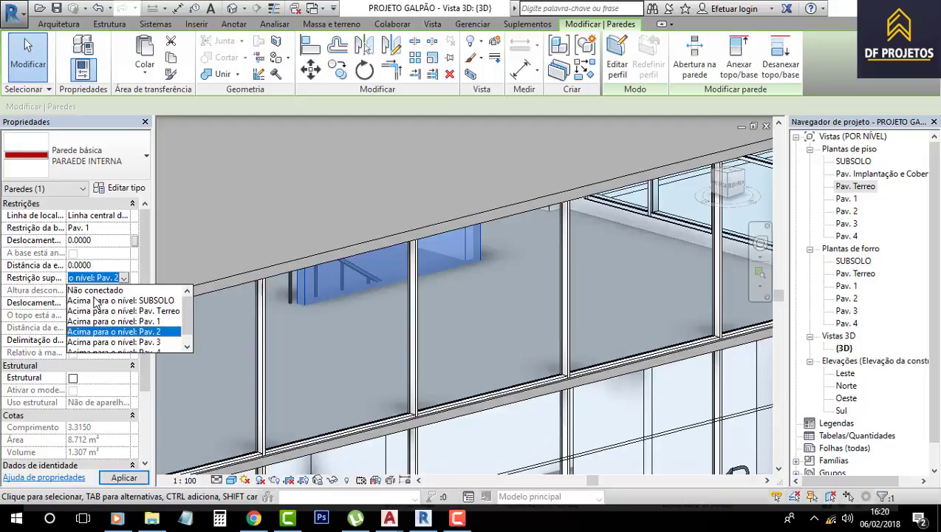
pyautogui.click(94, 291)
pyautogui.write('1.2')
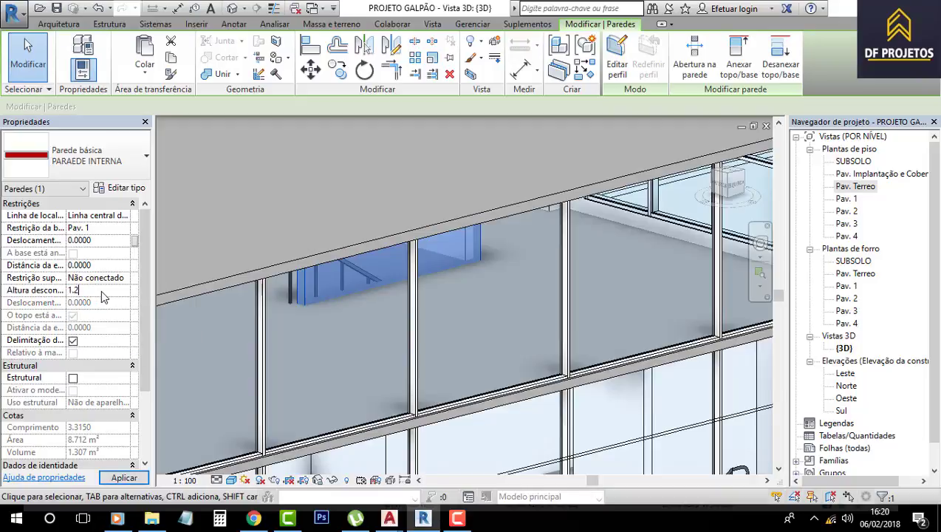
pyautogui.click(123, 478)
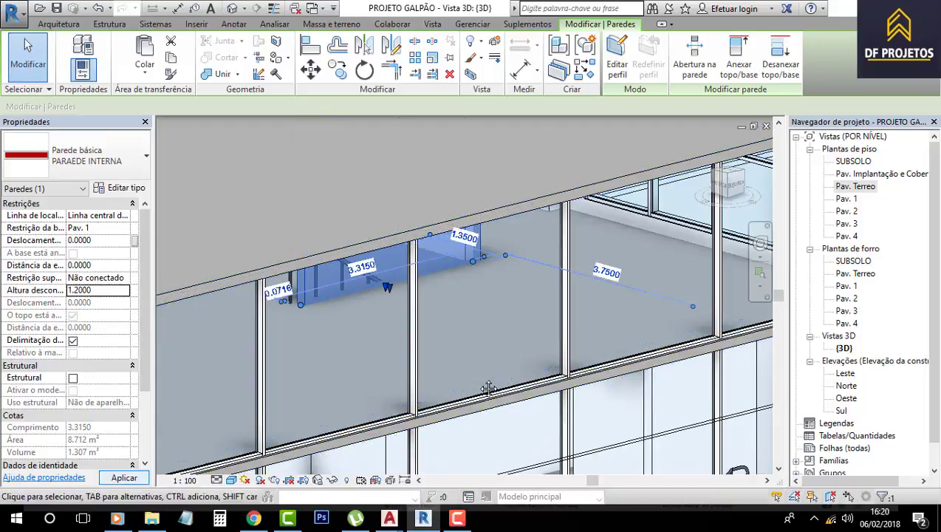
pyautogui.moveTo(444, 347)
pyautogui.keyDown('shift'); pyautogui.mouseDown(button='middle')
pyautogui.moveTo(374, 362)
pyautogui.moveTo(519, 357)
pyautogui.moveTo(420, 330)
pyautogui.mouseUp(button='middle'); pyautogui.keyUp('shift')
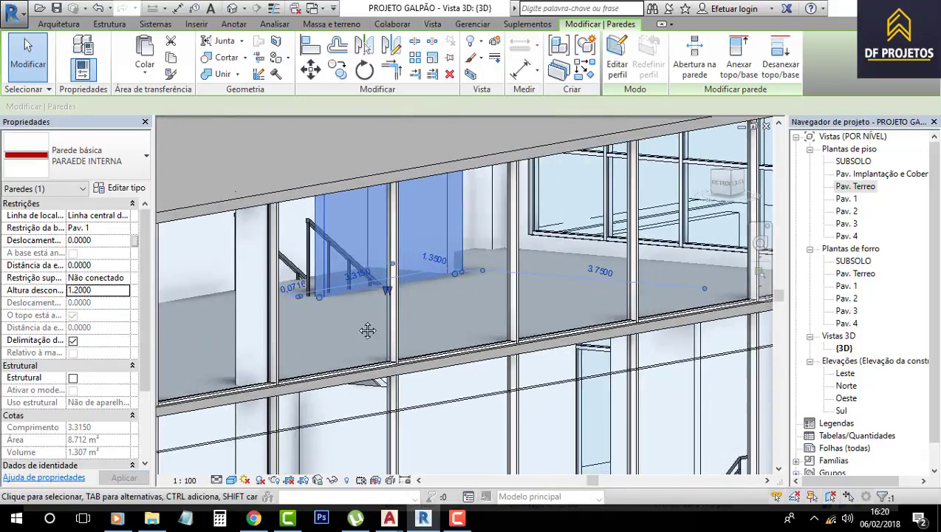
pyautogui.scroll(2, 368, 330)
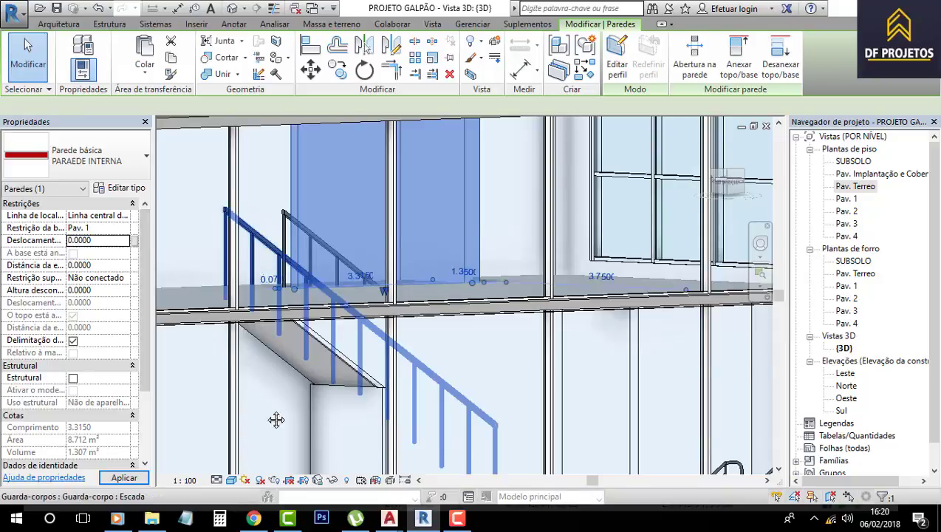
pyautogui.moveTo(276, 418); pyautogui.dragTo(302, 472, button='middle')
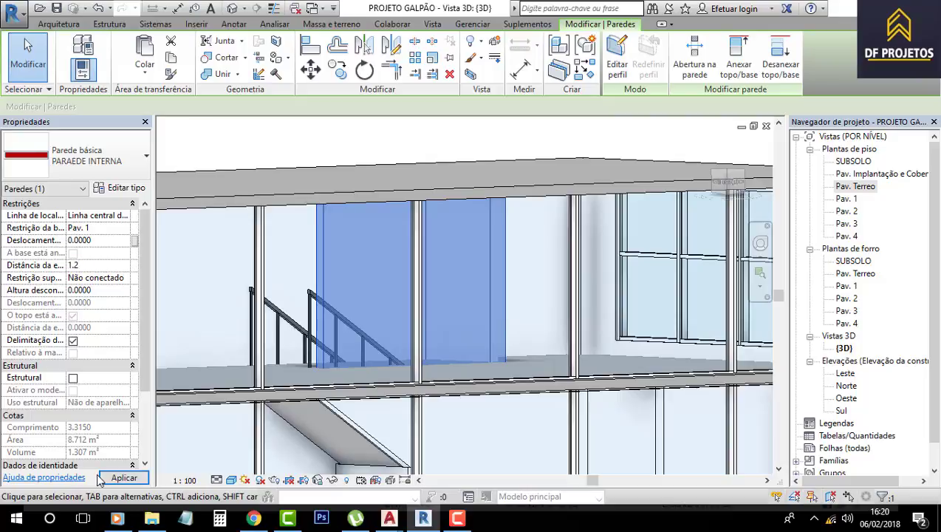
pyautogui.click(110, 478)
pyautogui.press('Escape')
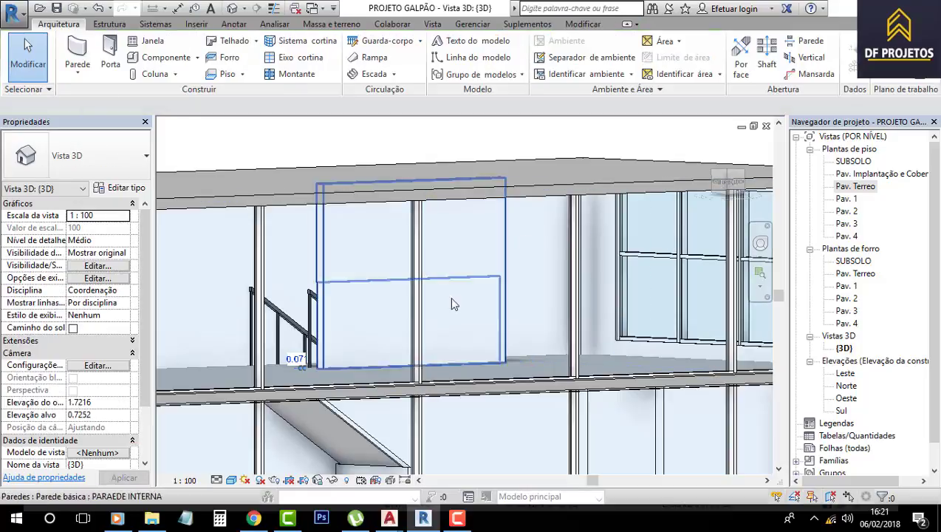
# Step: Set the wall's Base Extension Distance to 0 with its top left Unconnected, and apply
pyautogui.moveTo(378, 334)
pyautogui.keyDown('shift'); pyautogui.mouseDown(button='middle')
pyautogui.moveTo(458, 342)
pyautogui.moveTo(414, 338)
pyautogui.moveTo(384, 310)
pyautogui.mouseUp(button='middle'); pyautogui.keyUp('shift')
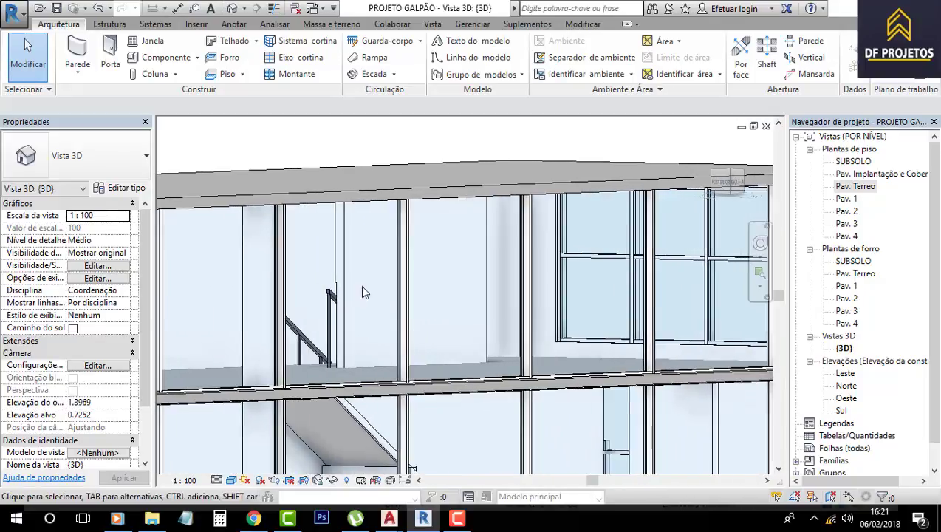
pyautogui.click(344, 268)
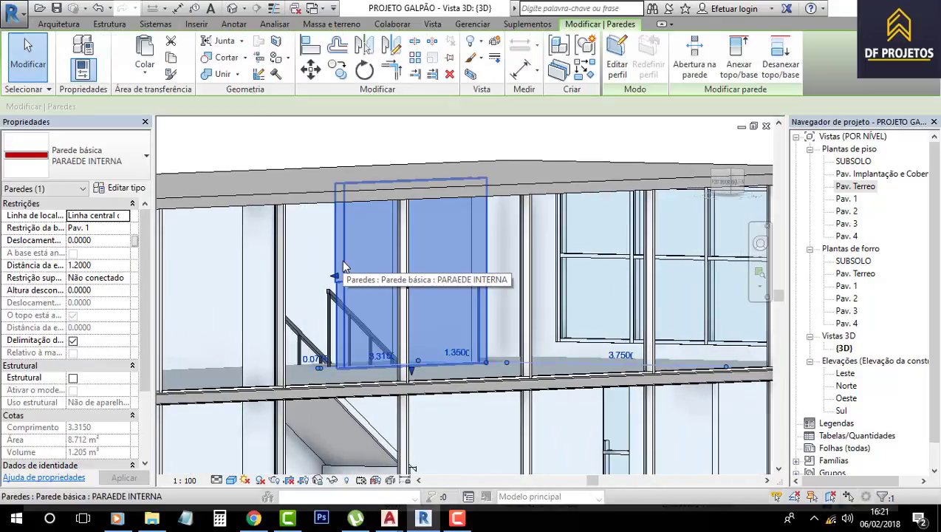
pyautogui.click(107, 264)
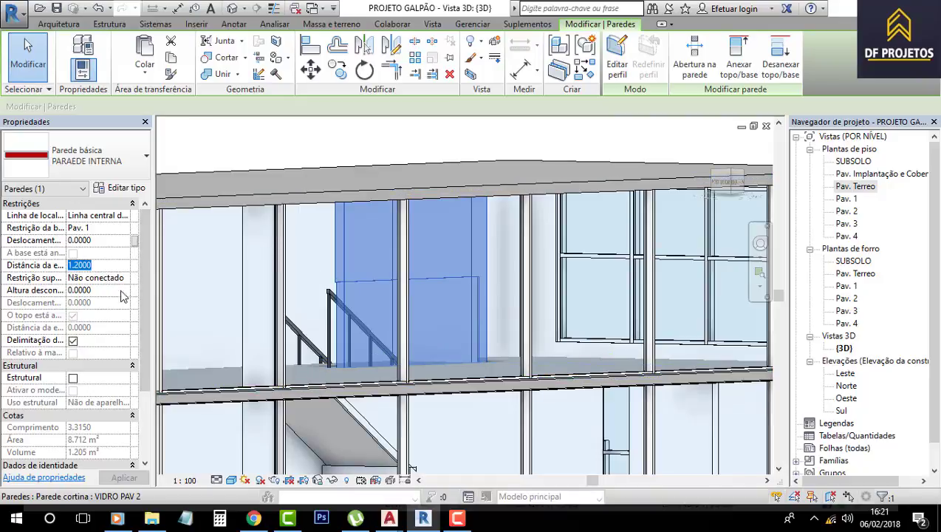
pyautogui.click(131, 280)
pyautogui.click(122, 290)
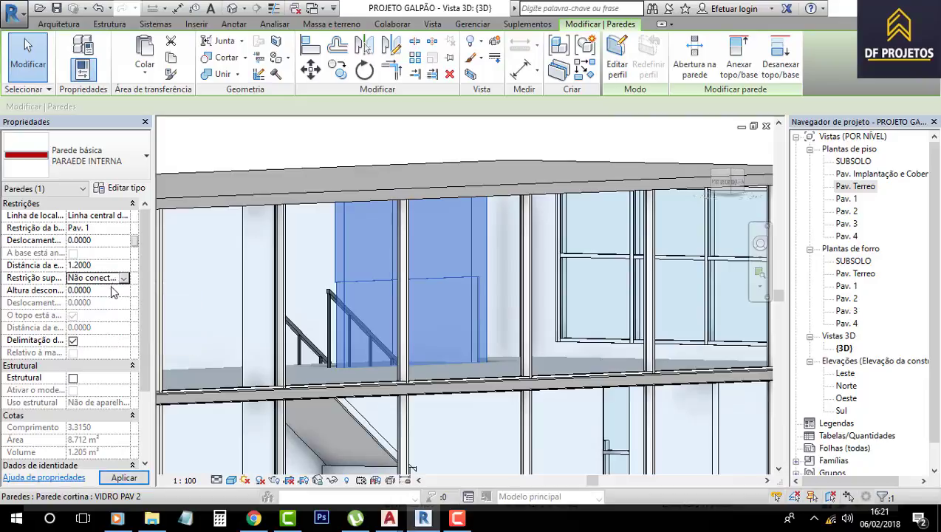
pyautogui.click(137, 478)
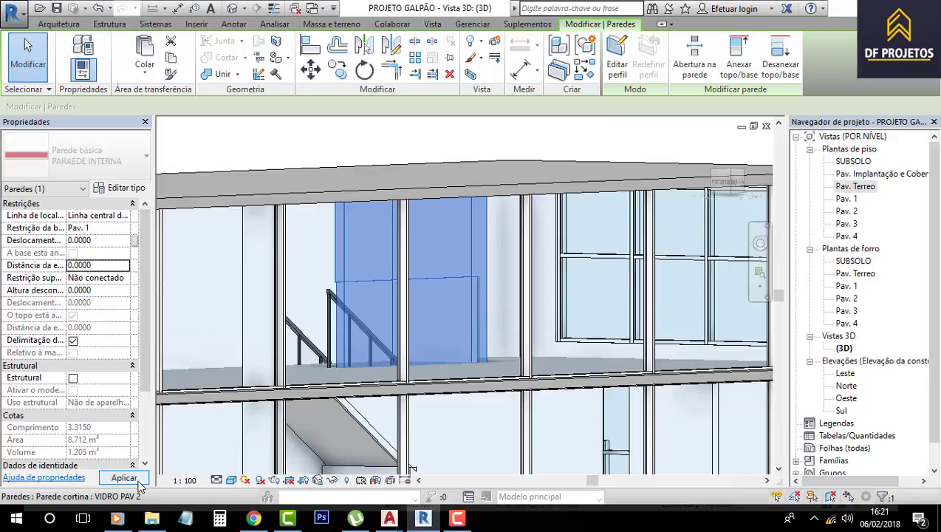
# Step: Set the wall's Unconnected Height to 1.2 and apply it
pyautogui.click(122, 281)
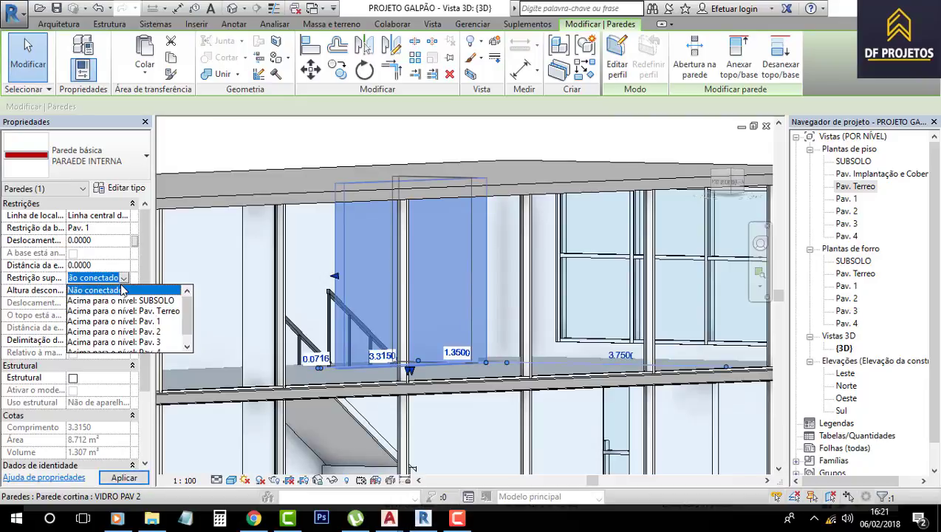
pyautogui.write('1')
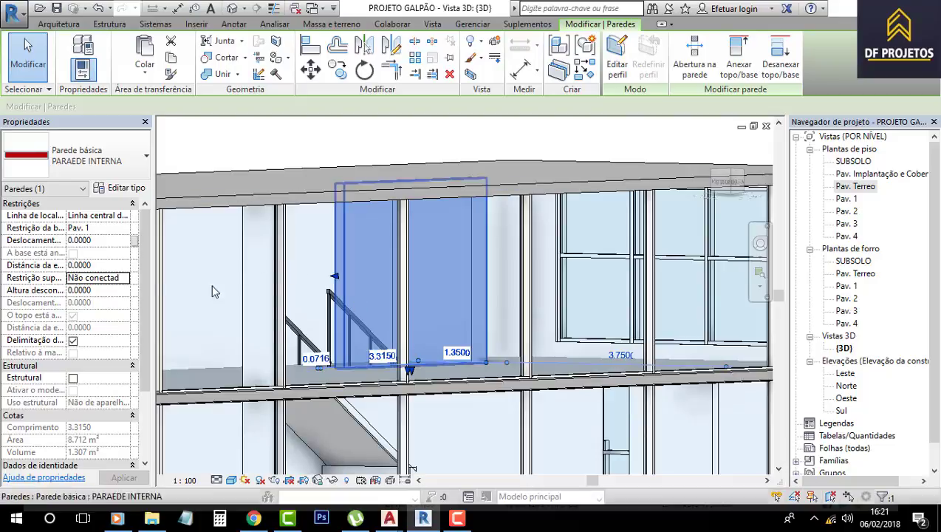
pyautogui.click(125, 279)
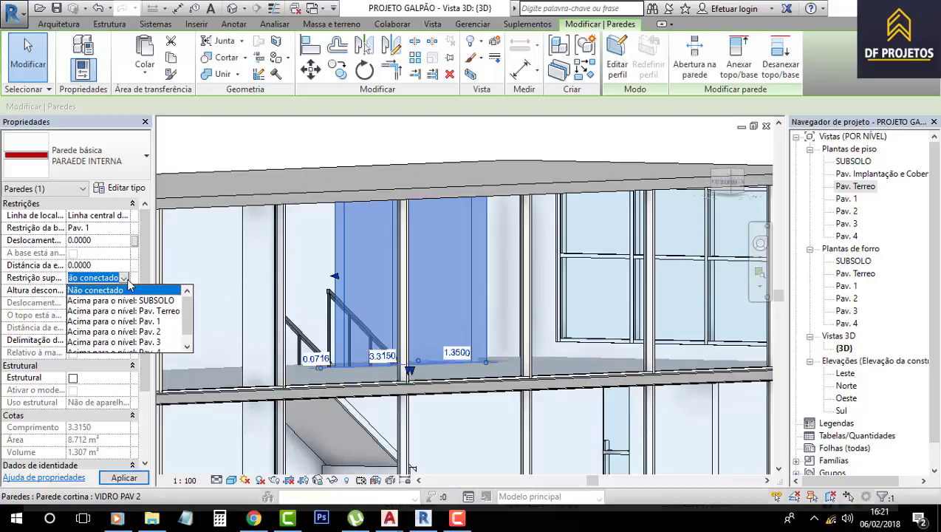
pyautogui.click(127, 281)
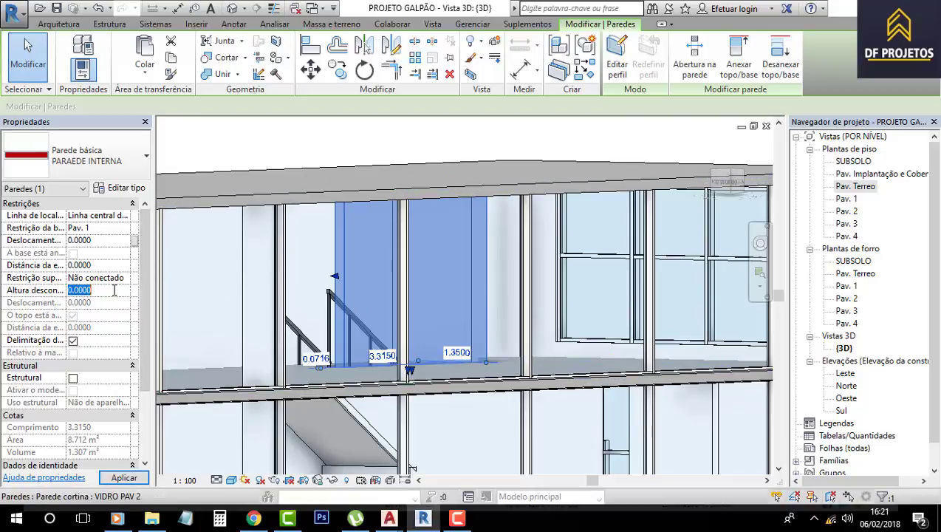
pyautogui.write('0.2')
pyautogui.press('Return')
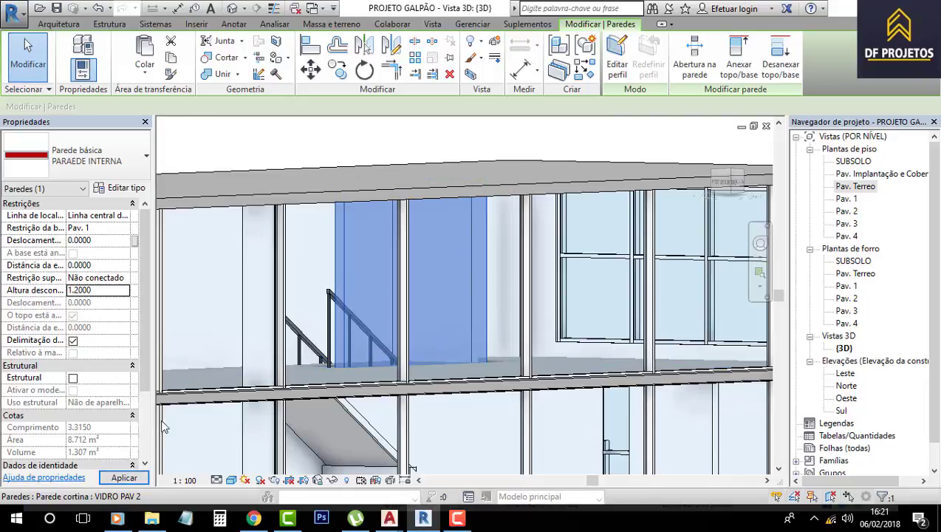
pyautogui.press('Return')
pyautogui.scroll(-2, 393, 262)
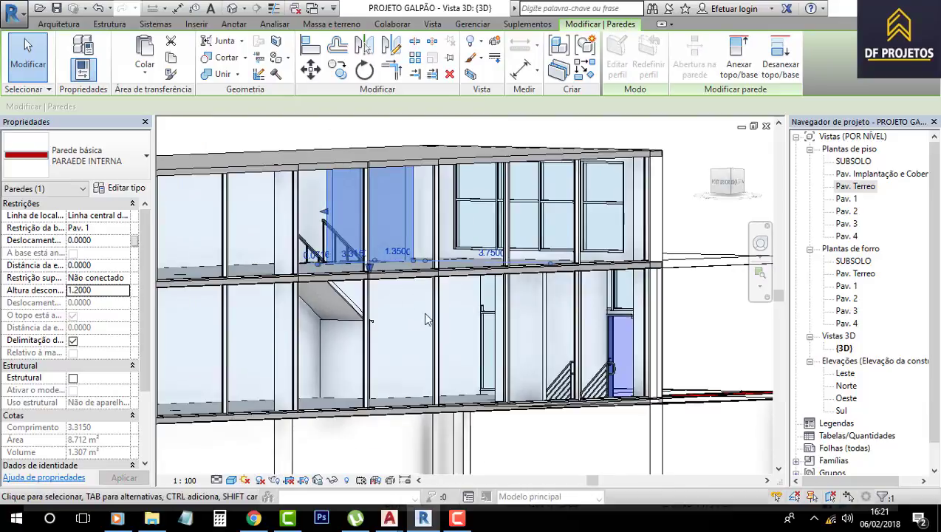
# Step: Commit 0 as the PARAEDE INTERNA wall's unconnected height, replacing 1.2
pyautogui.moveTo(394, 262)
pyautogui.keyDown('shift'); pyautogui.mouseDown(button='middle')
pyautogui.moveTo(235, 250)
pyautogui.moveTo(377, 260)
pyautogui.mouseUp(button='middle'); pyautogui.keyUp('shift')
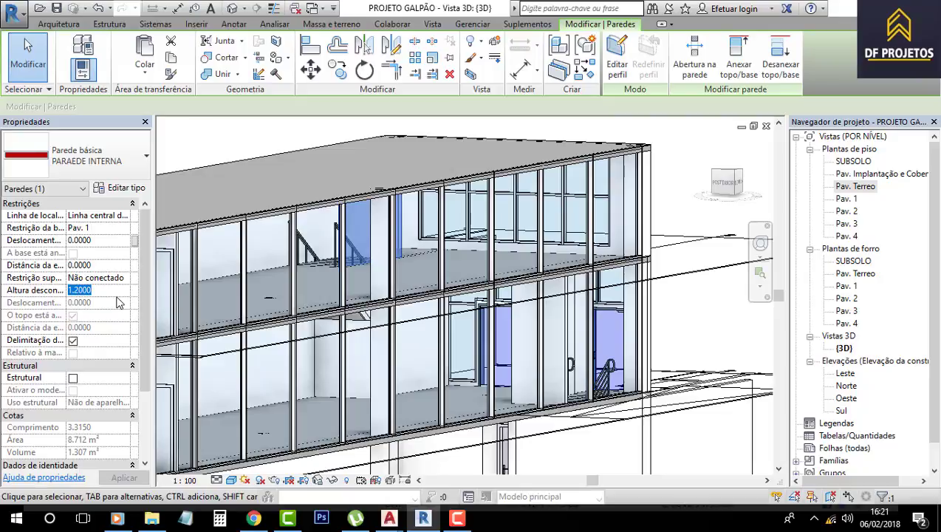
pyautogui.write('0')
pyautogui.press('Return')
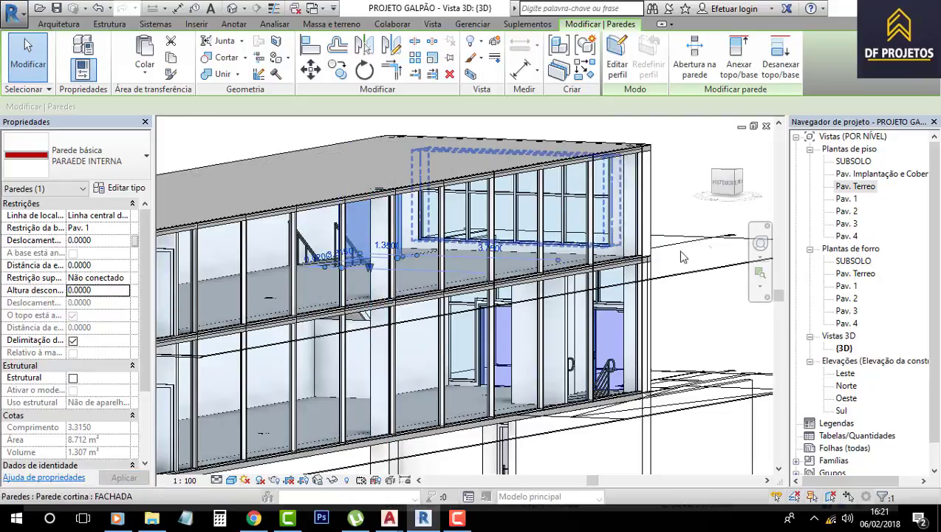
# Step: Open the Pav. 1 plan at the stair in Wireframe style and start the Wall tool
pyautogui.doubleClick(846, 199)
pyautogui.scroll(-2, 421, 254)
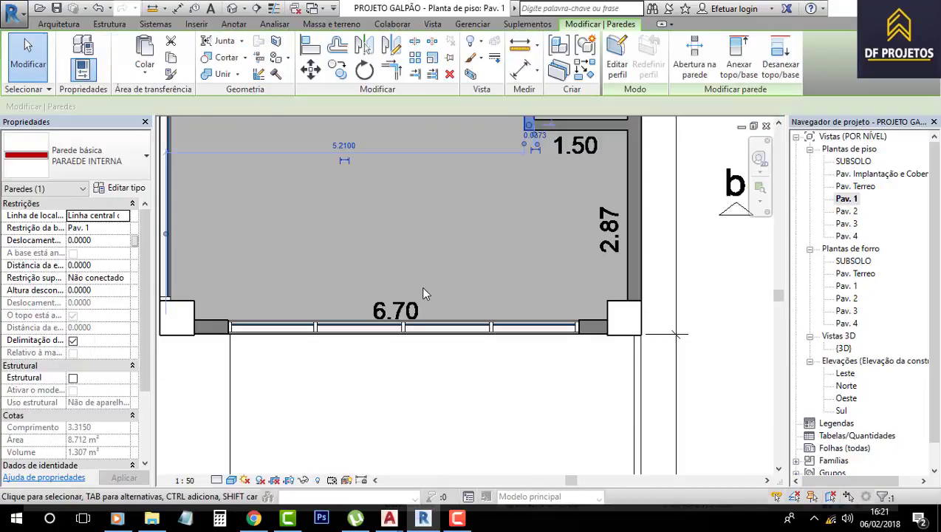
pyautogui.scroll(-2, 420, 285)
pyautogui.moveTo(421, 286)
pyautogui.mouseDown(button='middle')
pyautogui.moveTo(411, 393)
pyautogui.moveTo(384, 473)
pyautogui.mouseUp(button='middle')
pyautogui.scroll(2, 464, 315)
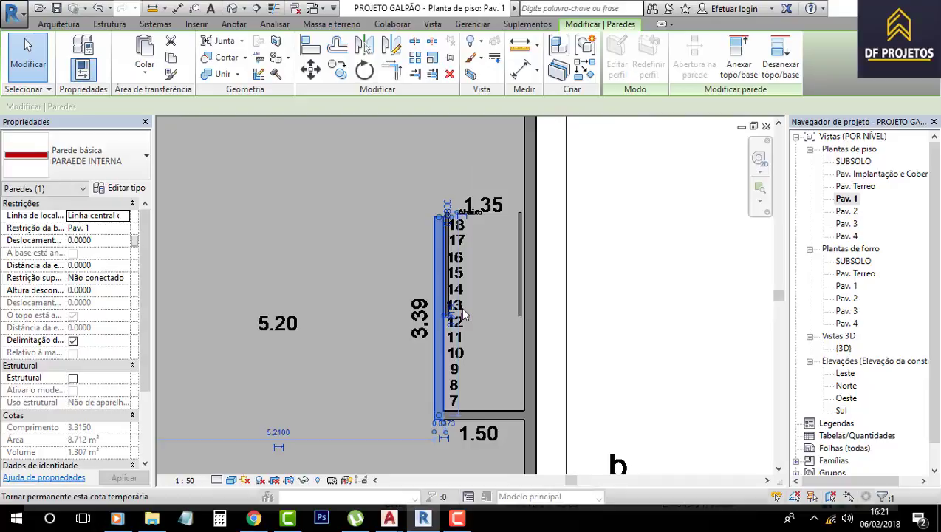
pyautogui.press('Escape')
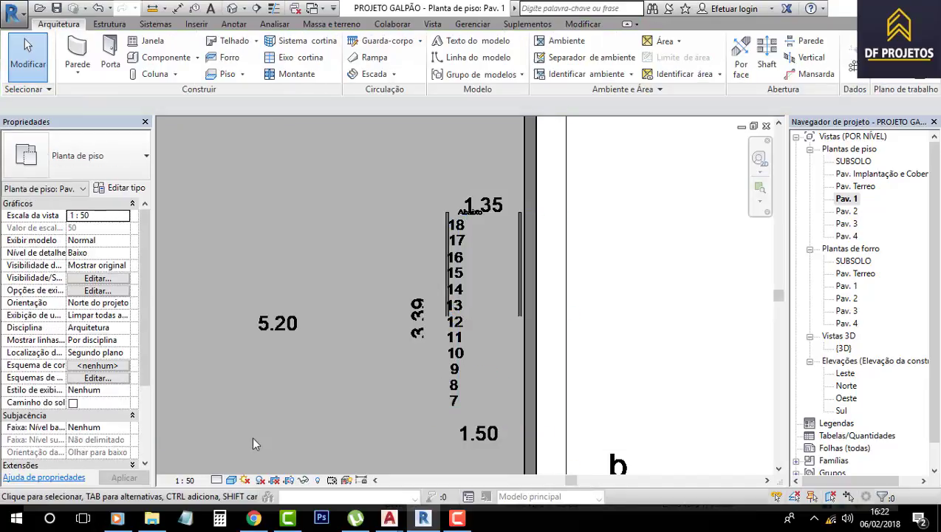
pyautogui.click(230, 480)
pyautogui.click(233, 391)
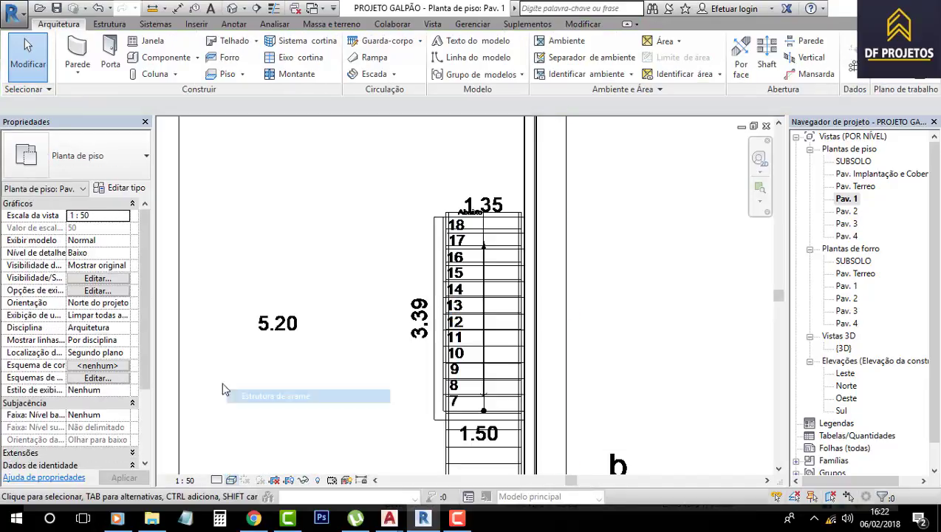
pyautogui.click(86, 48)
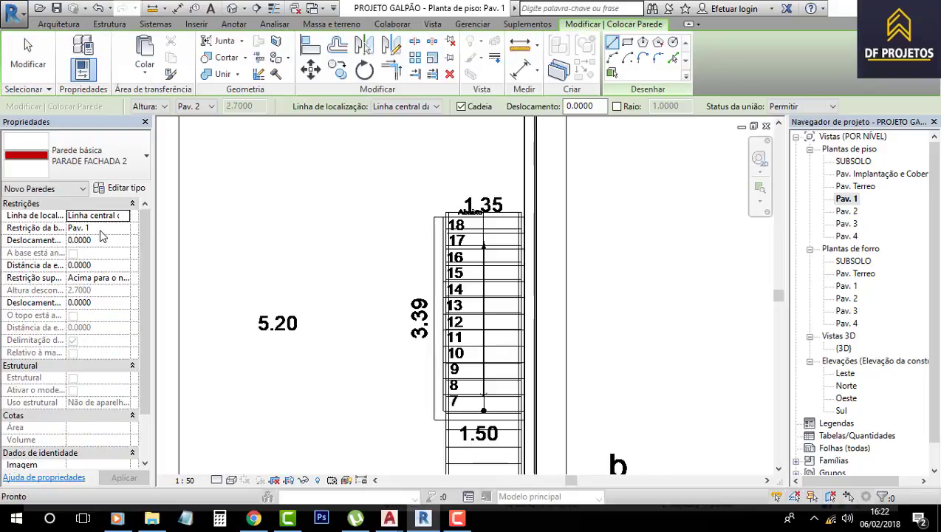
# Step: Draw an unconnected 1.2-high PARAEDE INTERNA wall along the stair edge, then return to {3D}
pyautogui.click(125, 278)
pyautogui.click(104, 291)
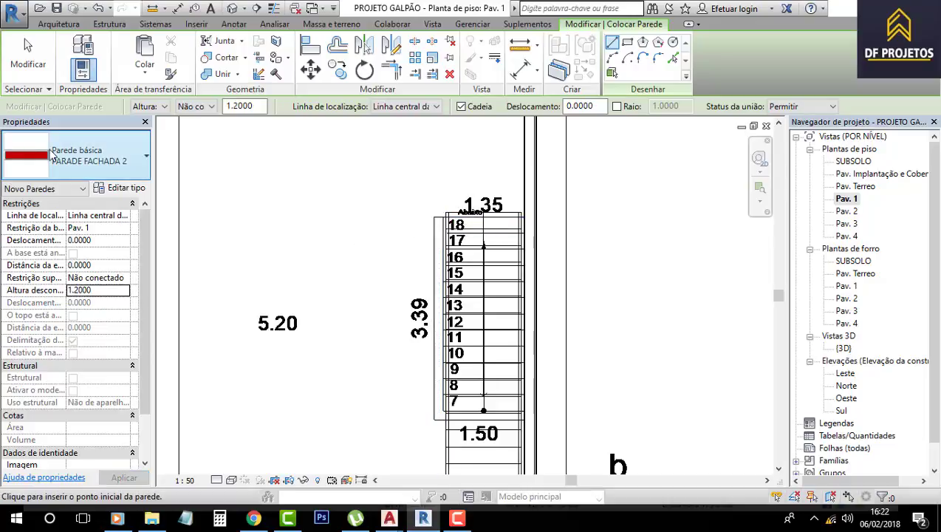
pyautogui.click(74, 161)
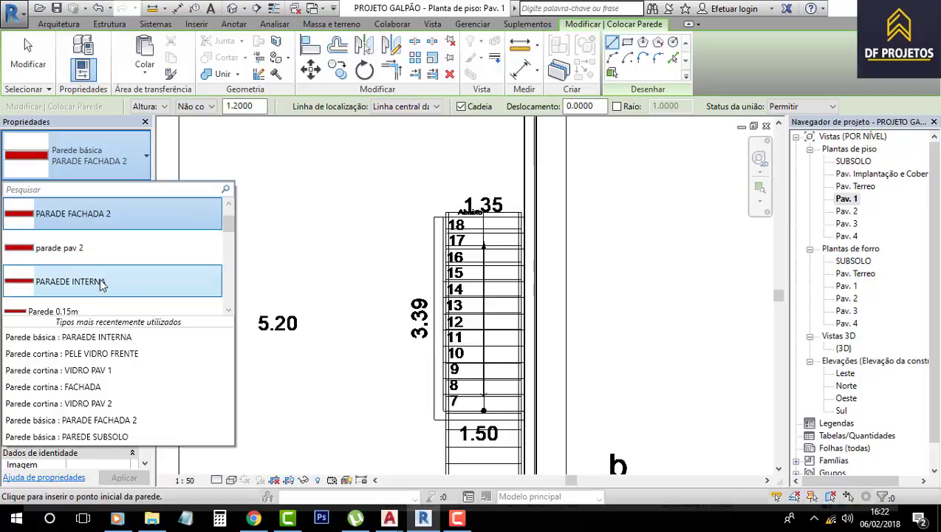
pyautogui.click(72, 281)
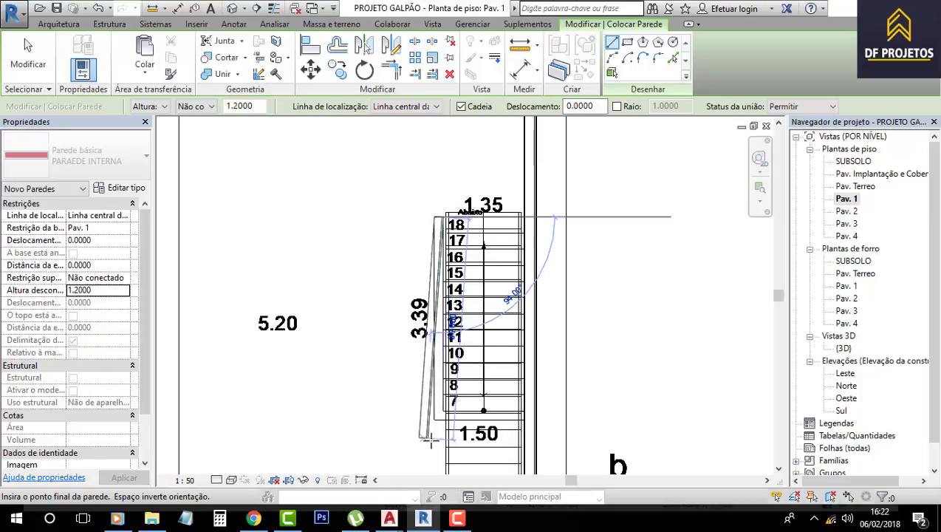
pyautogui.scroll(3, 439, 429)
pyautogui.click(450, 374)
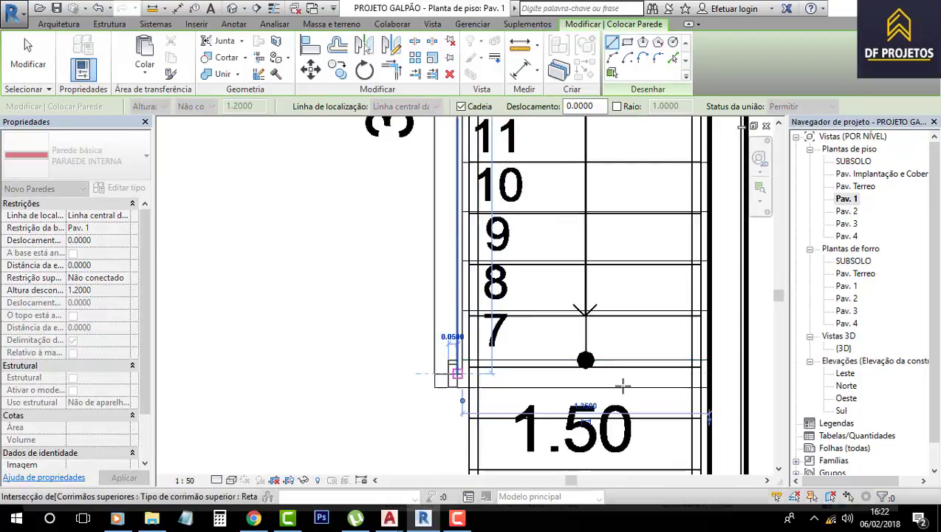
pyautogui.click(708, 374)
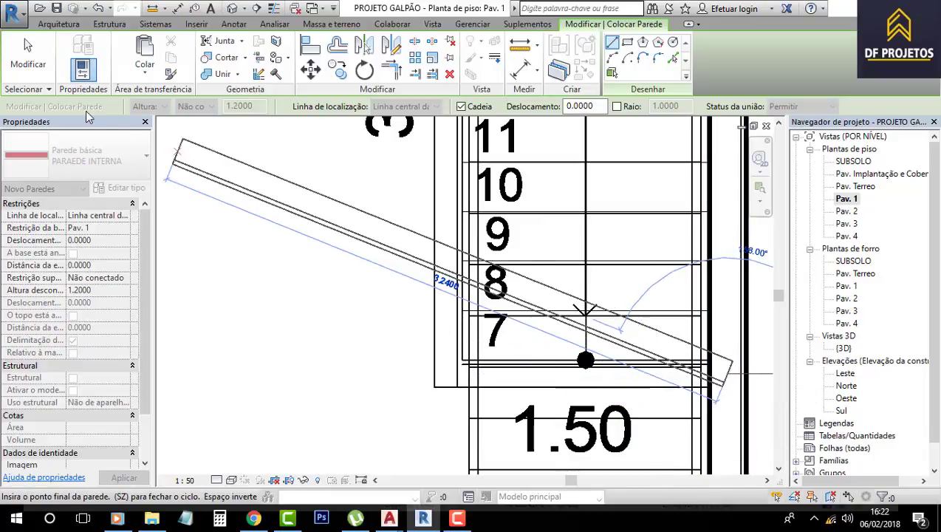
pyautogui.click(28, 55)
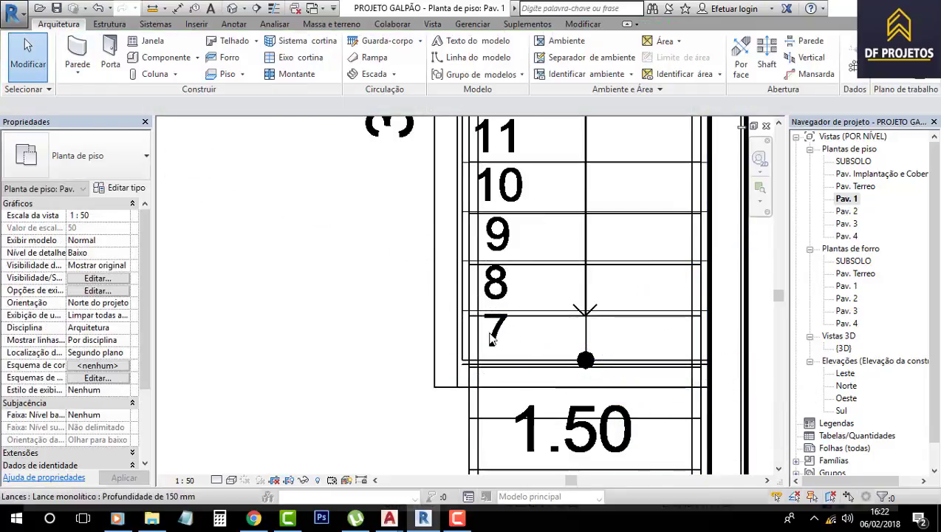
pyautogui.click(241, 9)
# Step: Change both short walls beside the upper stair to the Parede cortina VIDRO PAV 1 type
pyautogui.keyDown('shift'); pyautogui.moveTo(384, 318); pyautogui.dragTo(415, 321, button='middle'); pyautogui.keyUp('shift')
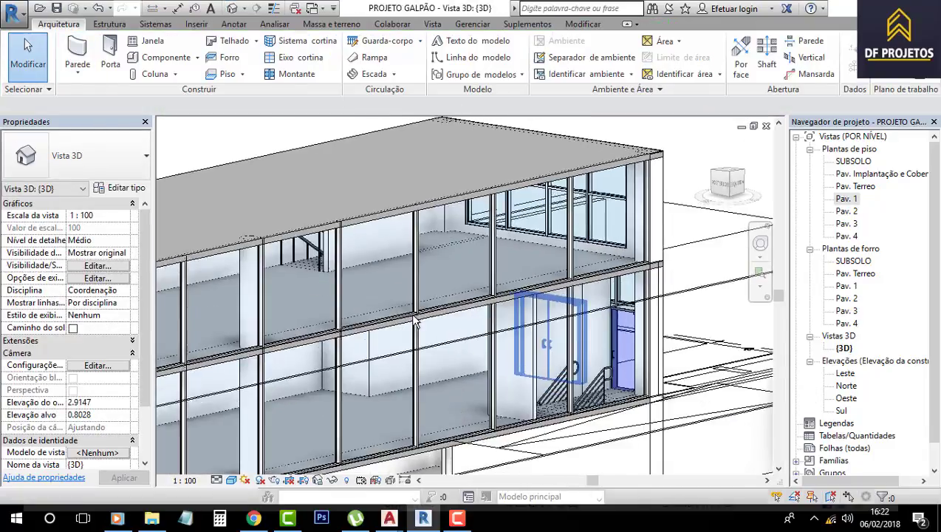
pyautogui.scroll(5, 403, 288)
pyautogui.scroll(3, 384, 262)
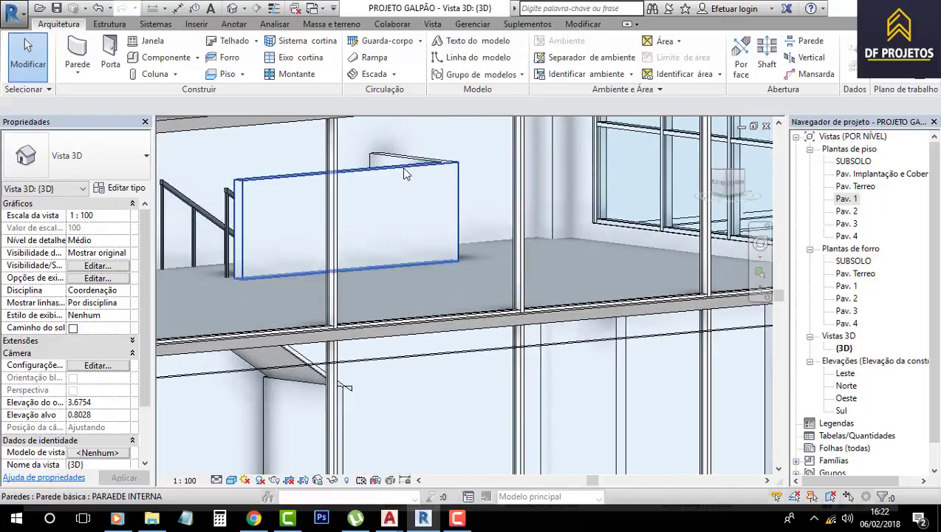
pyautogui.click(413, 158)
pyautogui.keyDown('ctrl'); pyautogui.click(414, 164); pyautogui.keyUp('ctrl')
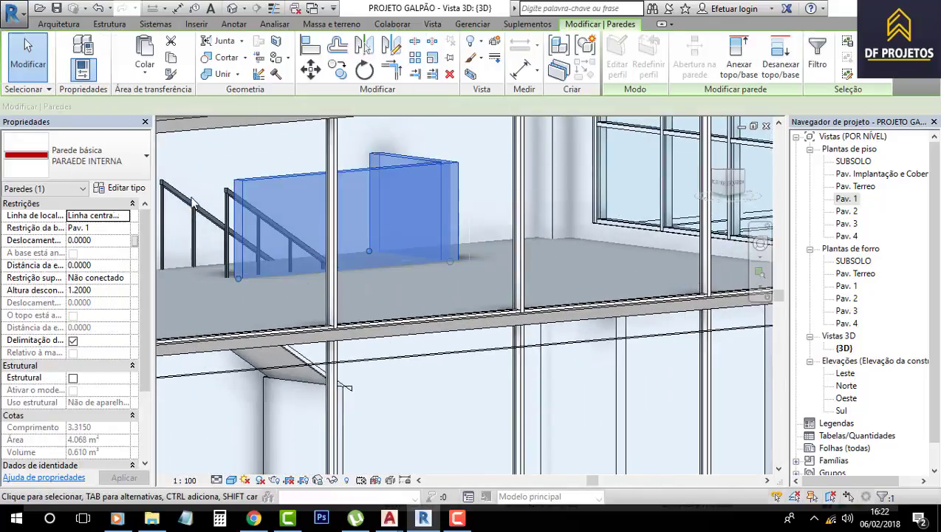
pyautogui.click(125, 167)
pyautogui.scroll(-5, 111, 244)
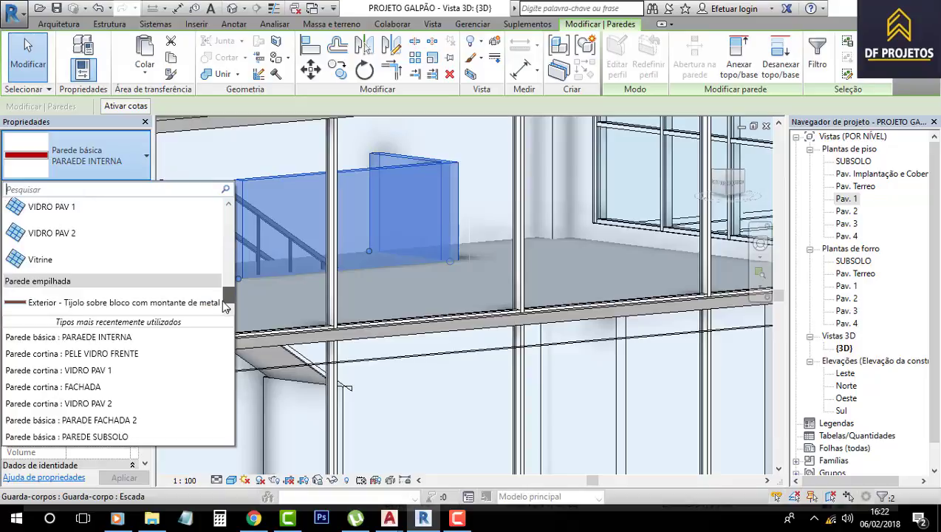
pyautogui.click(66, 207)
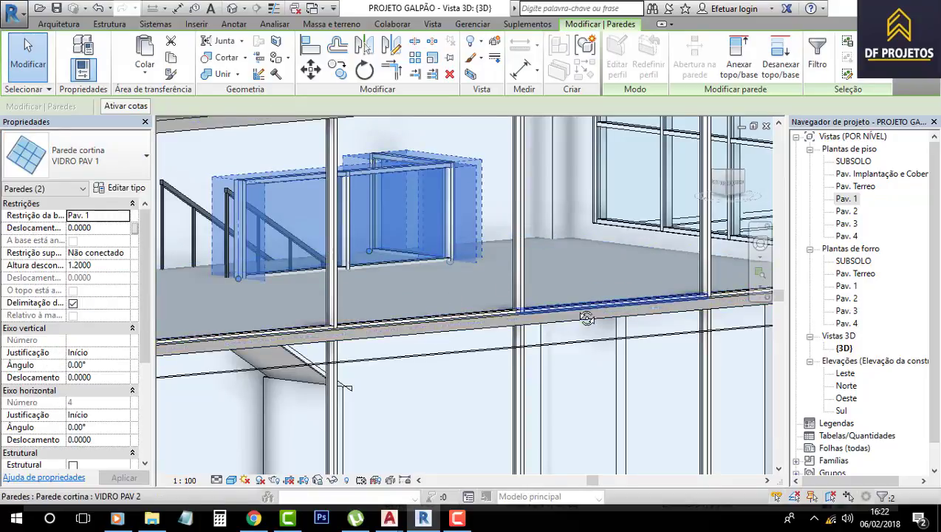
pyautogui.moveTo(444, 300)
pyautogui.keyDown('shift'); pyautogui.mouseDown(button='middle')
pyautogui.moveTo(438, 336)
pyautogui.moveTo(541, 289)
pyautogui.mouseUp(button='middle'); pyautogui.keyUp('shift')
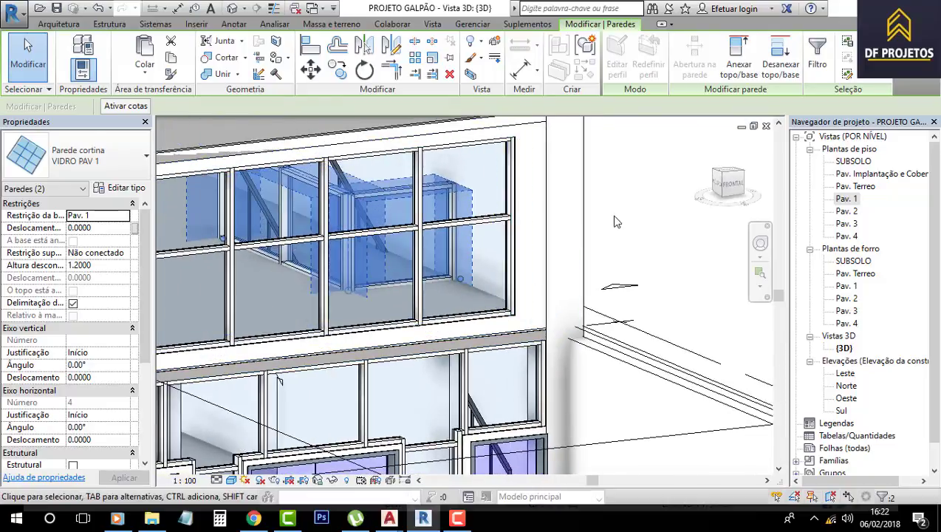
pyautogui.press('Escape')
pyautogui.scroll(-5, 541, 290)
# Step: Switch both stair railings to the Guarda-corpo Tubo com Extensão type
pyautogui.keyDown('shift'); pyautogui.moveTo(472, 311); pyautogui.dragTo(427, 323, button='middle'); pyautogui.keyUp('shift')
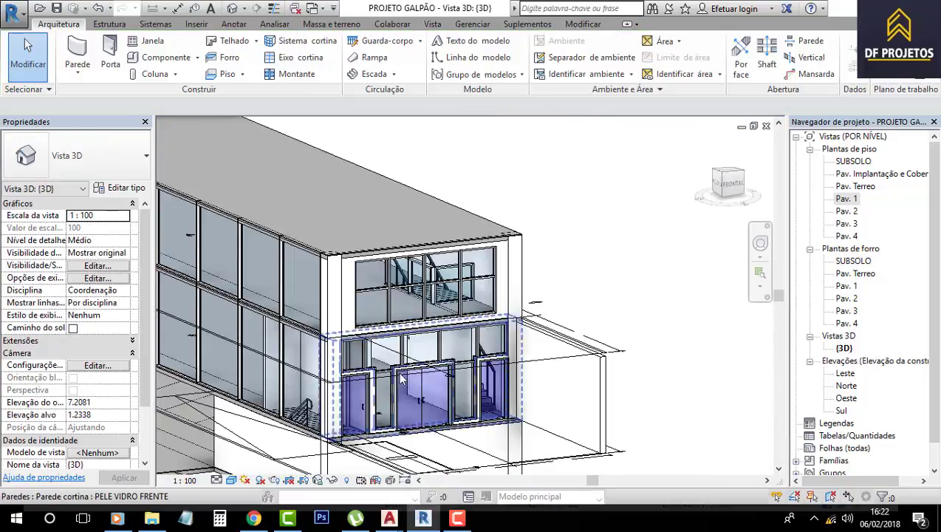
pyautogui.scroll(3, 427, 322)
pyautogui.scroll(2, 436, 311)
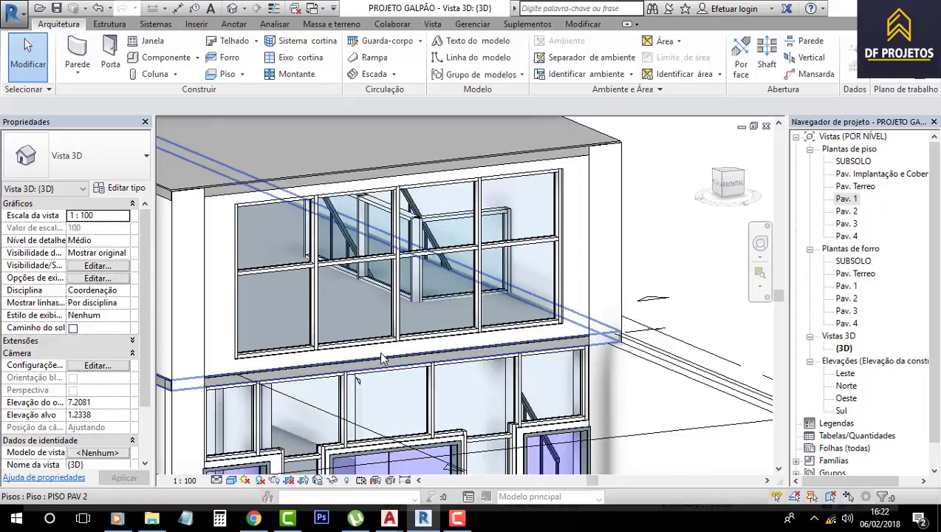
pyautogui.scroll(-2, 410, 269)
pyautogui.scroll(2, 405, 352)
pyautogui.scroll(1, 392, 225)
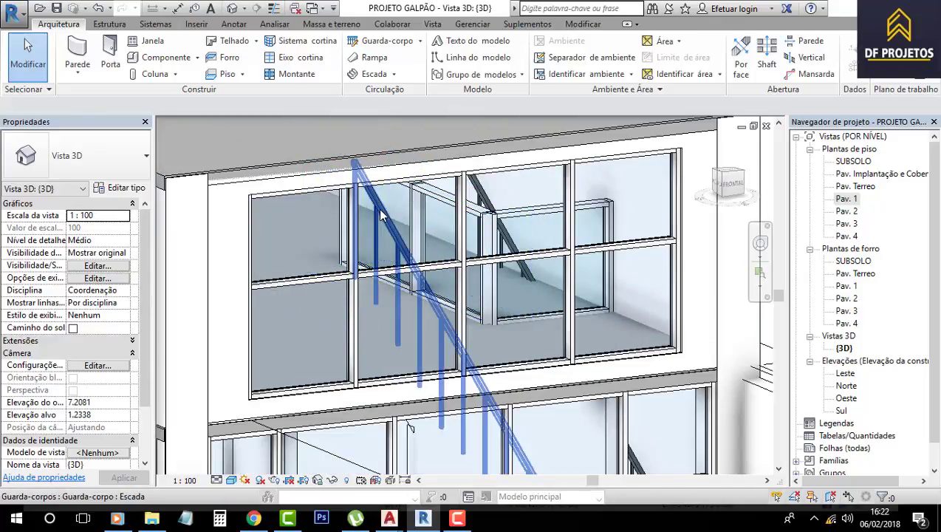
pyautogui.click(381, 215)
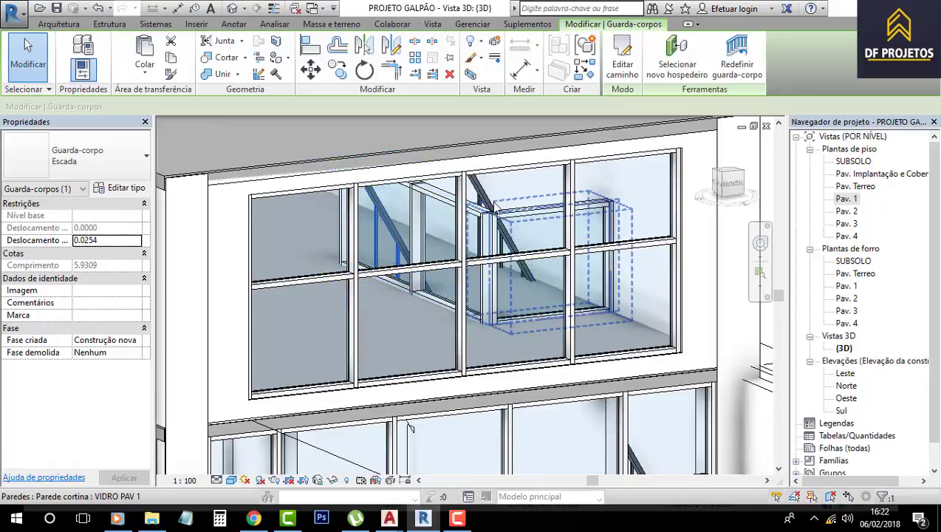
pyautogui.click(489, 195)
pyautogui.click(480, 201)
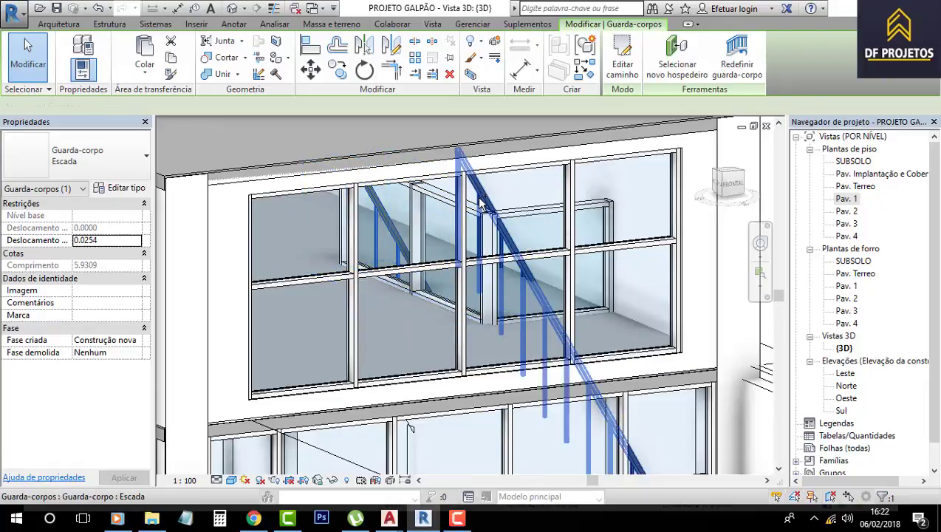
pyautogui.keyDown('ctrl'); pyautogui.click(480, 201); pyautogui.keyUp('ctrl')
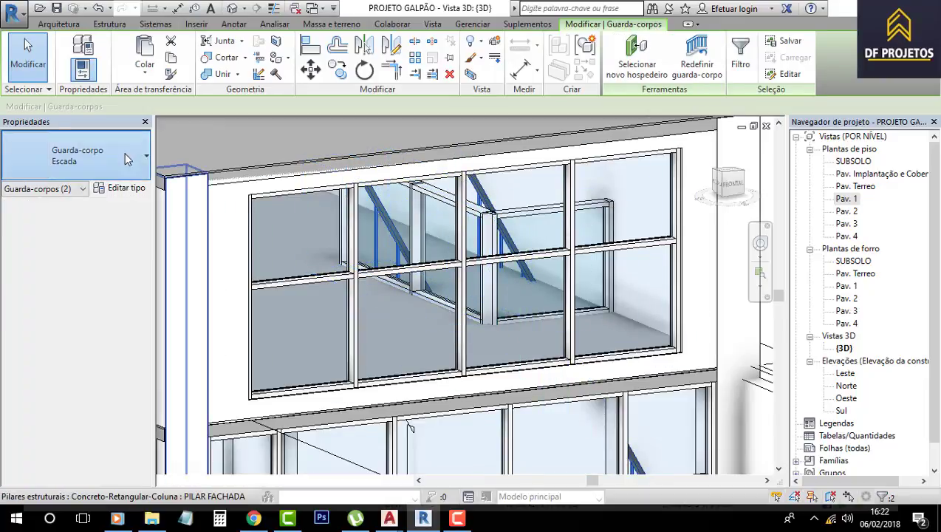
pyautogui.click(127, 160)
pyautogui.click(101, 289)
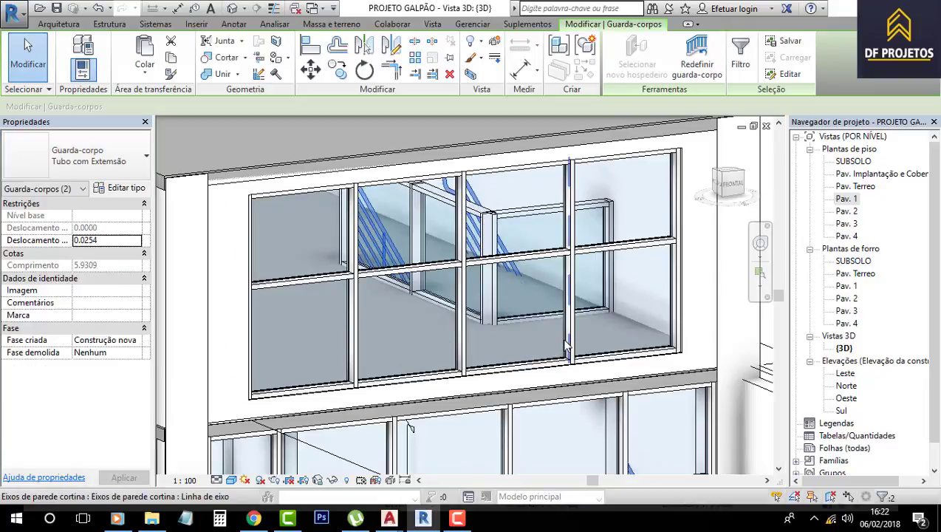
# Step: Open the Pav. Terreo floor plan from the Project Browser
pyautogui.scroll(-2, 567, 347)
pyautogui.scroll(-2, 554, 336)
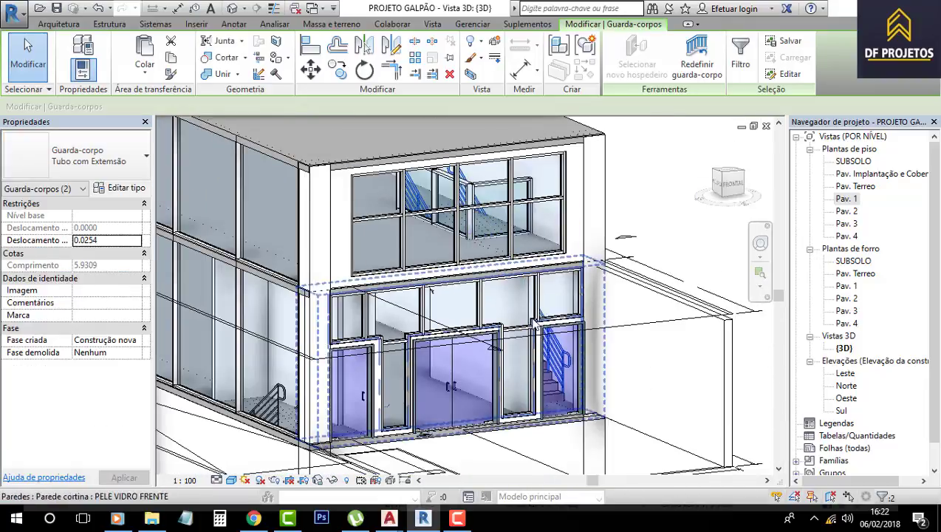
pyautogui.scroll(3, 463, 238)
pyautogui.scroll(-2, 599, 238)
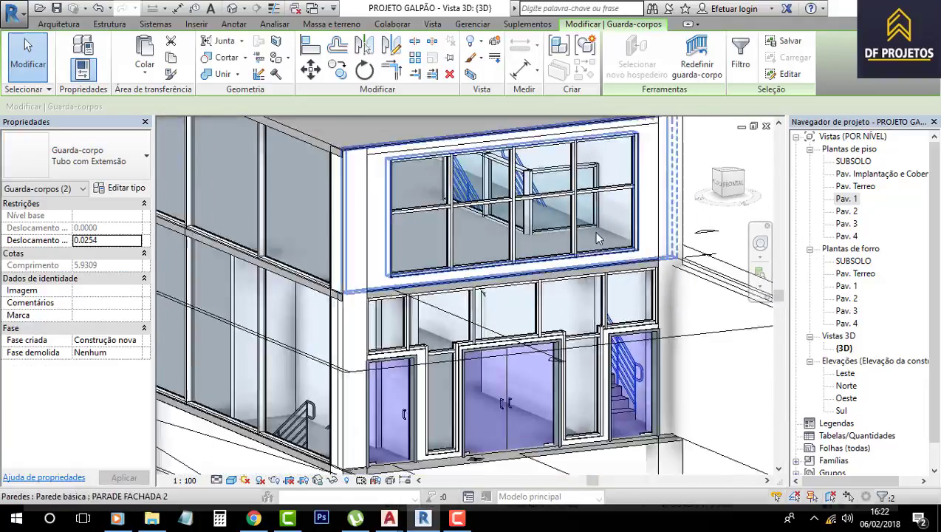
pyautogui.scroll(-1, 598, 237)
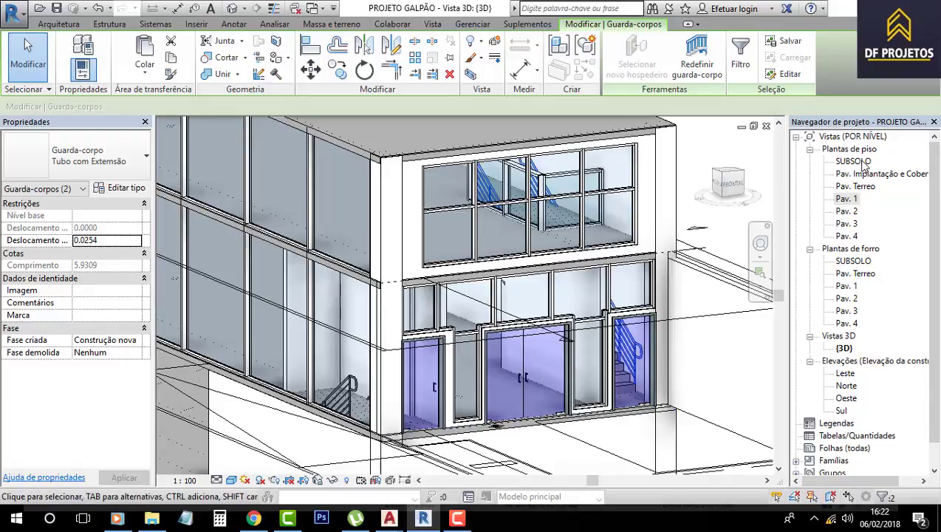
pyautogui.doubleClick(863, 186)
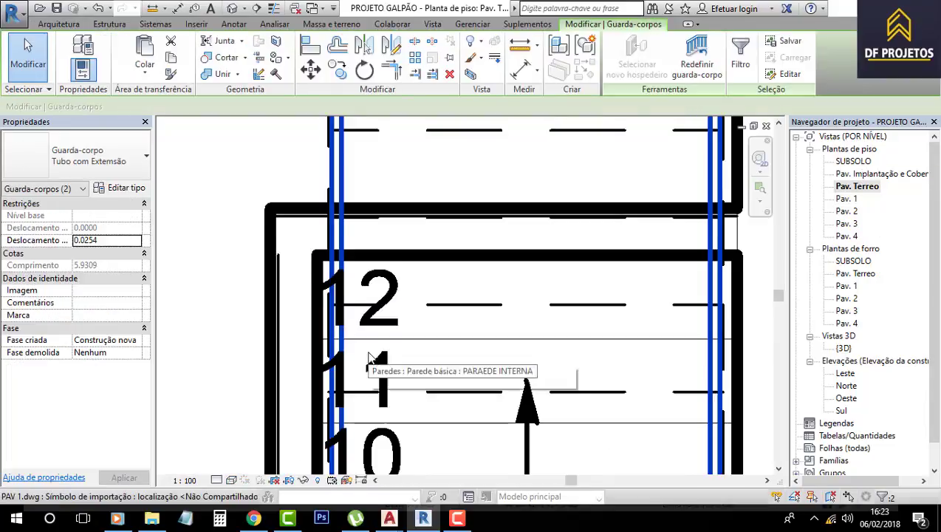
# Step: Try the Consistent Colors visual style on the Pav. Terreo plan
pyautogui.scroll(-4, 438, 384)
pyautogui.scroll(1, 388, 275)
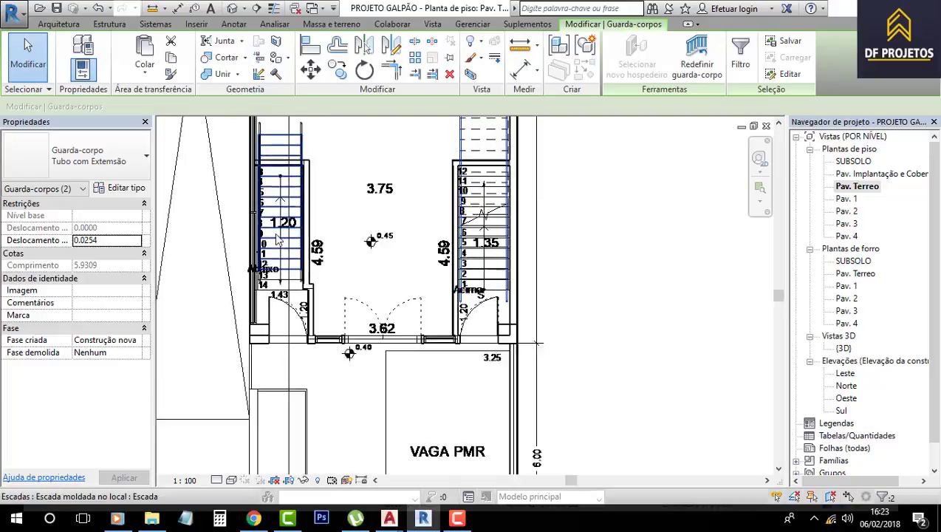
pyautogui.scroll(2, 376, 279)
pyautogui.scroll(-1, 517, 348)
pyautogui.scroll(1, 480, 310)
pyautogui.scroll(-1, 224, 428)
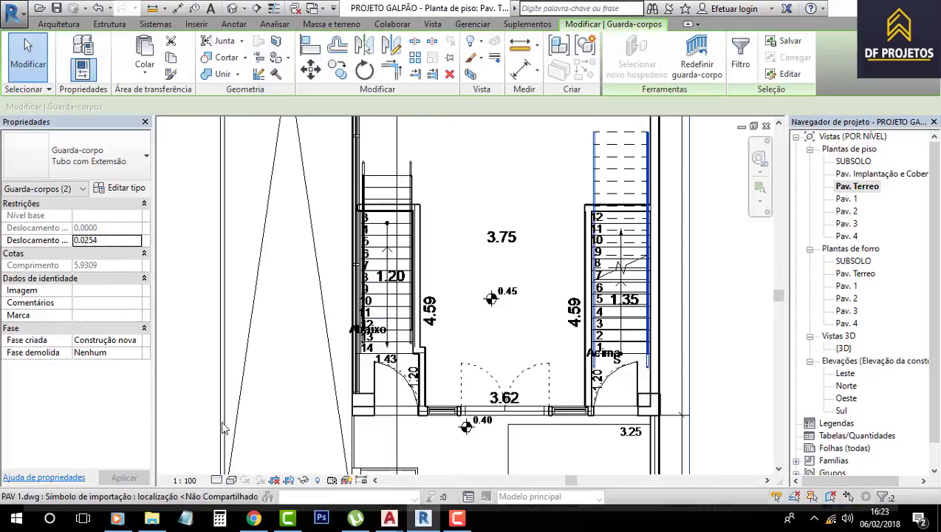
pyautogui.click(231, 480)
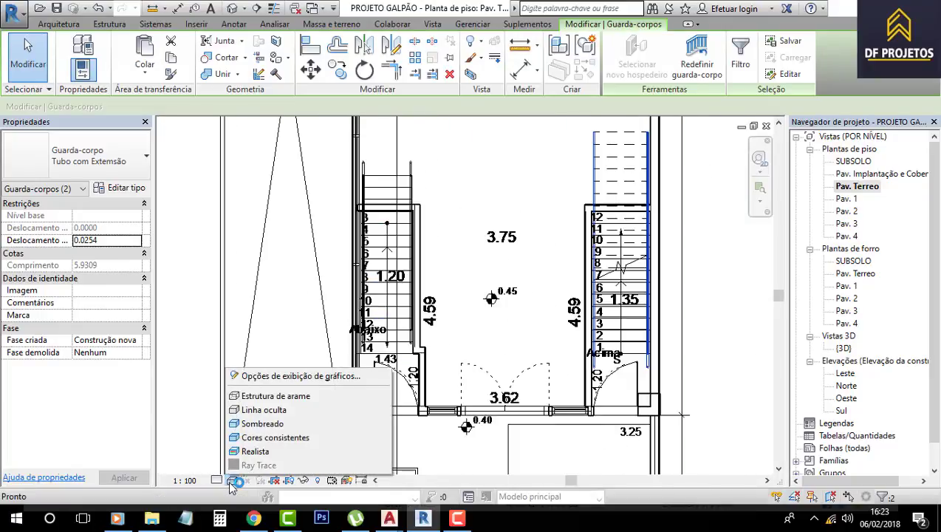
pyautogui.click(272, 438)
# Step: Display the Pav. Terreo plan in Wireframe so the stair runs show
pyautogui.scroll(1, 418, 261)
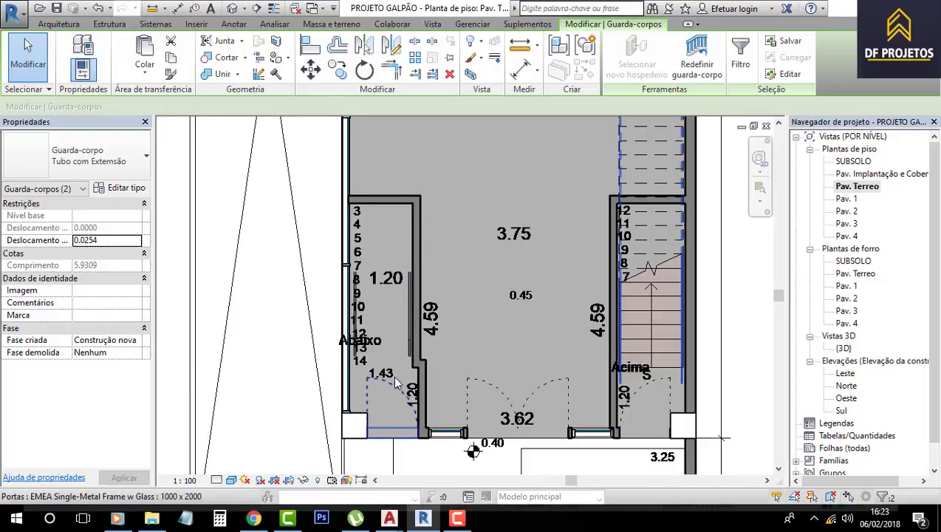
pyautogui.scroll(2, 394, 381)
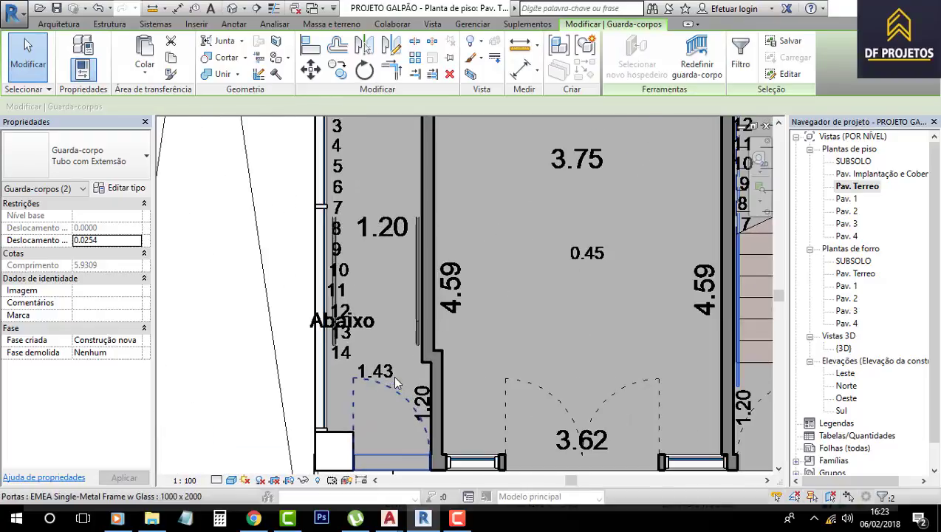
pyautogui.click(232, 480)
pyautogui.click(273, 396)
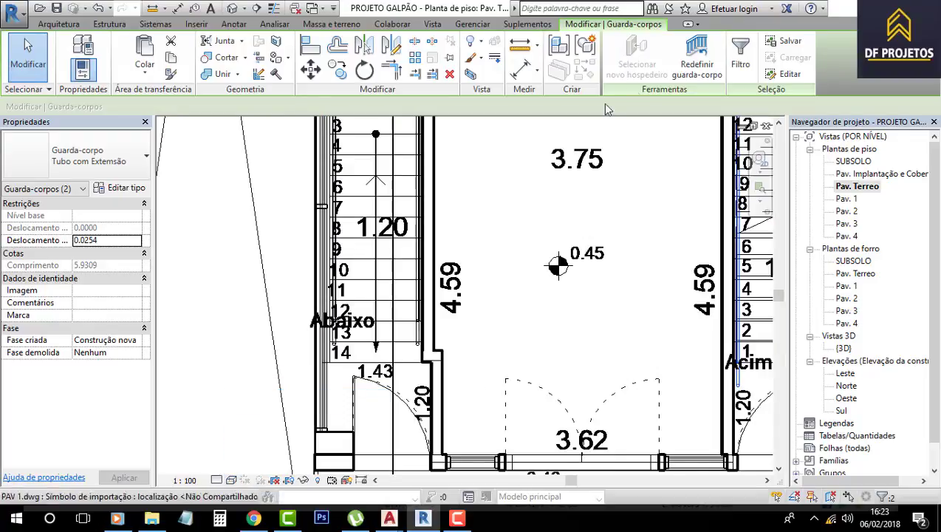
pyautogui.click(73, 25)
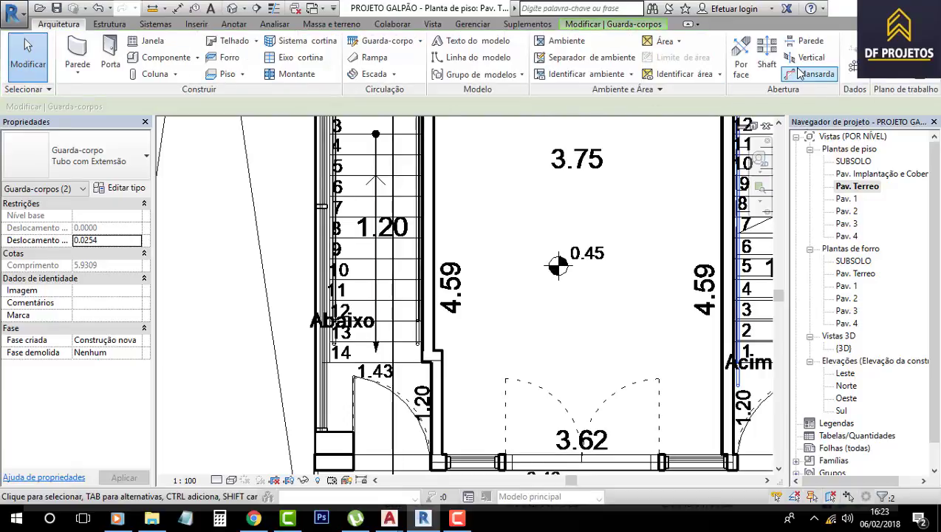
# Step: Sketch a rectangular shaft boundary over the Pav. Terreo stair and finish the opening
pyautogui.click(767, 52)
pyautogui.scroll(3, 355, 370)
pyautogui.scroll(2, 355, 369)
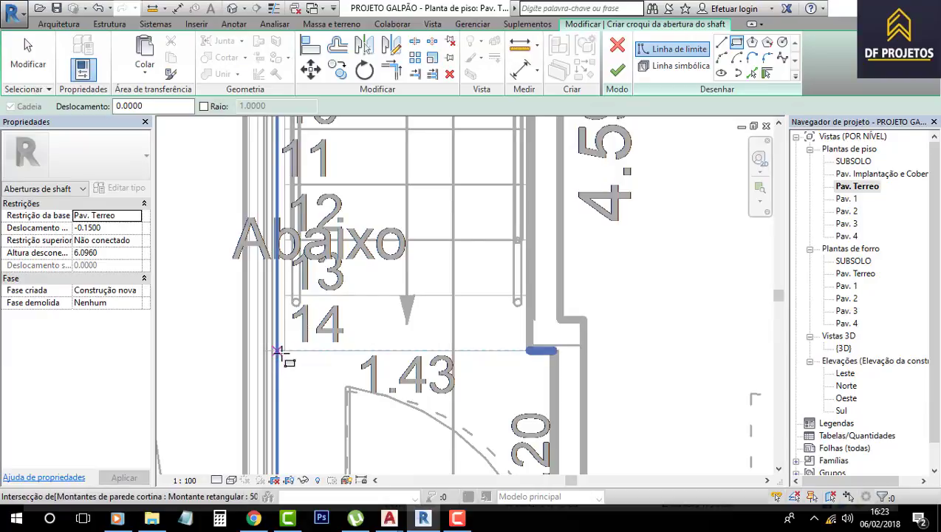
pyautogui.click(277, 350)
pyautogui.moveTo(550, 264); pyautogui.dragTo(550, 391, button='middle')
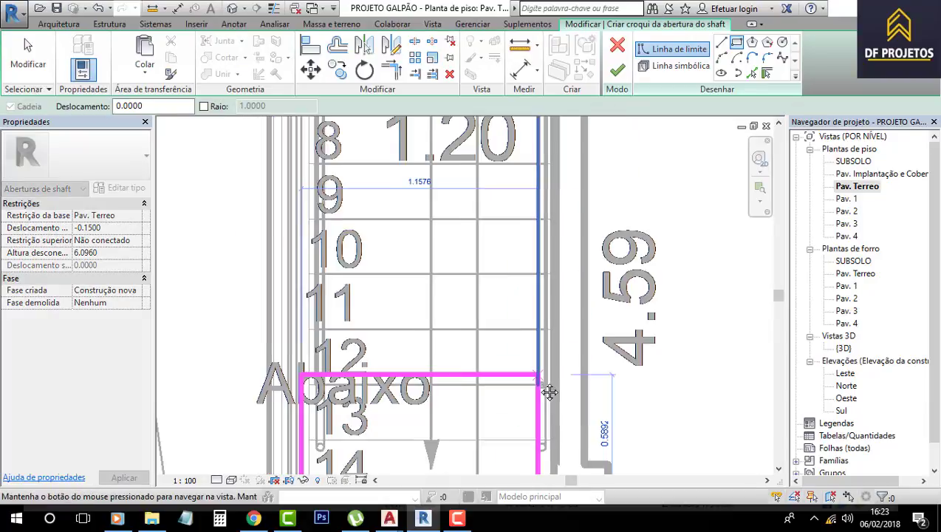
pyautogui.scroll(-3, 550, 391)
pyautogui.moveTo(542, 222); pyautogui.dragTo(541, 381, button='middle')
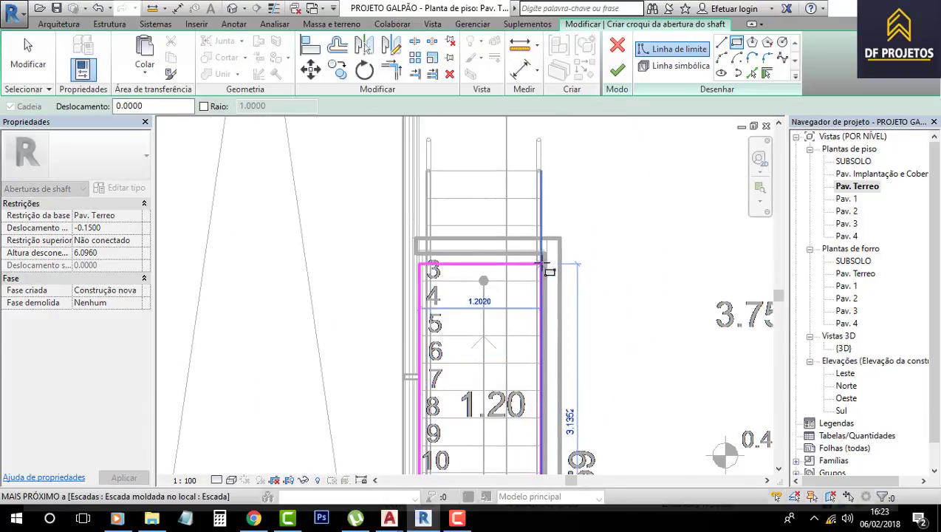
pyautogui.click(543, 255)
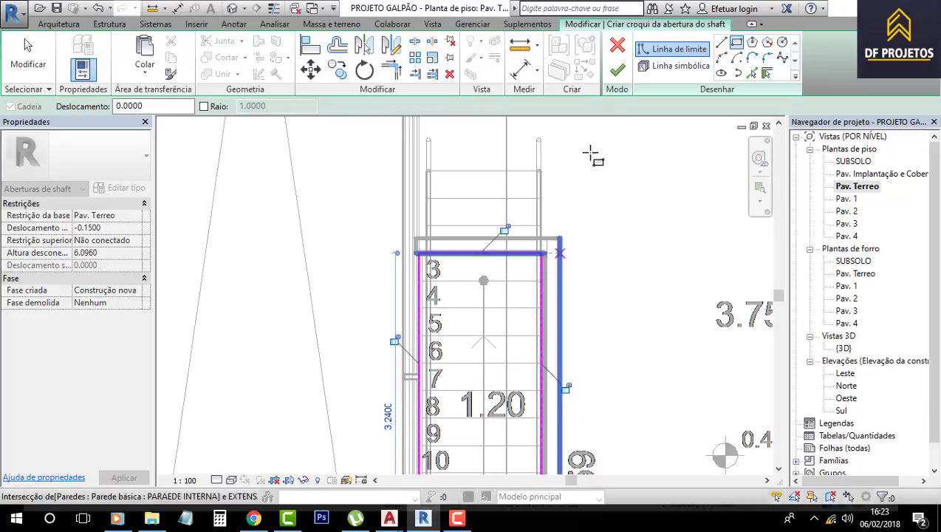
pyautogui.click(617, 69)
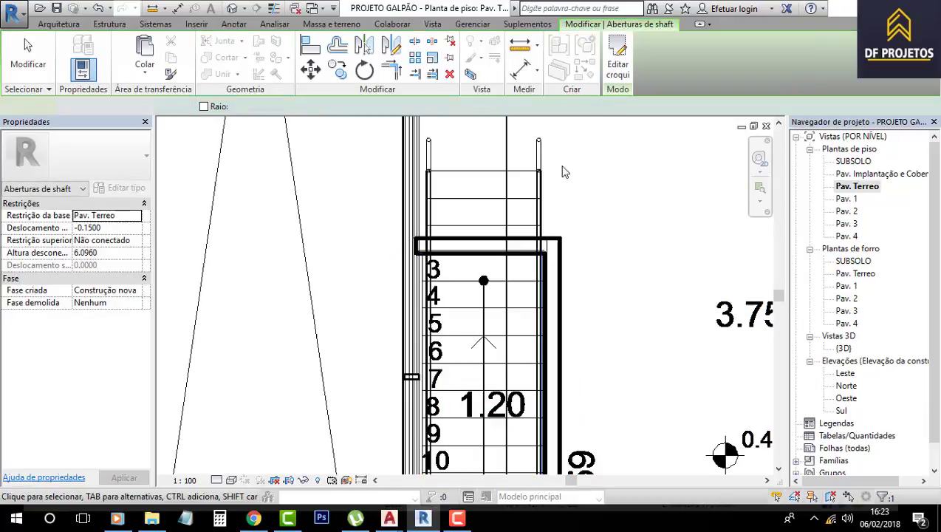
pyautogui.click(231, 8)
# Step: Orbit around the stair, inspecting the basement and interior walls beside it
pyautogui.moveTo(348, 414)
pyautogui.keyDown('shift'); pyautogui.mouseDown(button='middle')
pyautogui.moveTo(358, 457)
pyautogui.moveTo(457, 369)
pyautogui.moveTo(388, 414)
pyautogui.moveTo(409, 380)
pyautogui.moveTo(519, 421)
pyautogui.moveTo(627, 340)
pyautogui.moveTo(578, 354)
pyautogui.moveTo(528, 334)
pyautogui.moveTo(489, 283)
pyautogui.mouseUp(button='middle'); pyautogui.keyUp('shift')
pyautogui.scroll(3, 458, 369)
pyautogui.scroll(3, 458, 369)
pyautogui.click(578, 354)
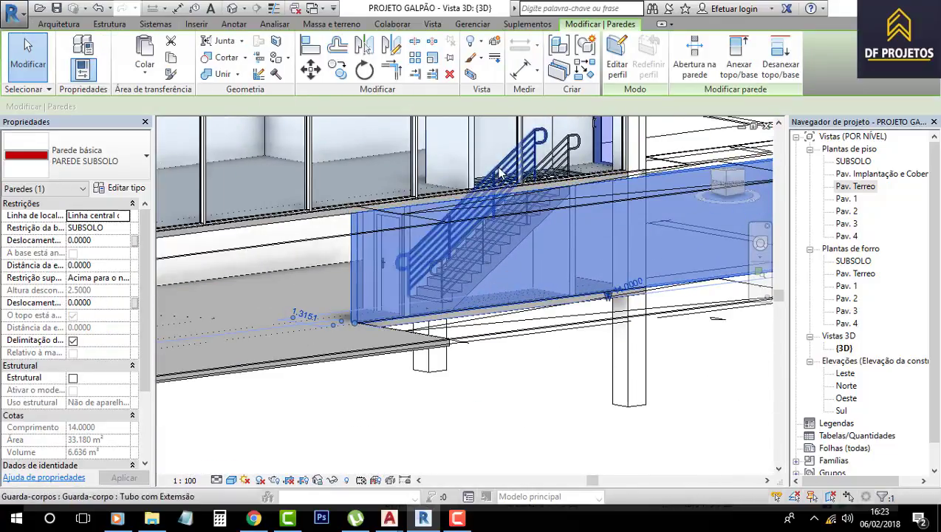
pyautogui.keyDown('shift'); pyautogui.moveTo(557, 175); pyautogui.dragTo(511, 200, button='middle'); pyautogui.keyUp('shift')
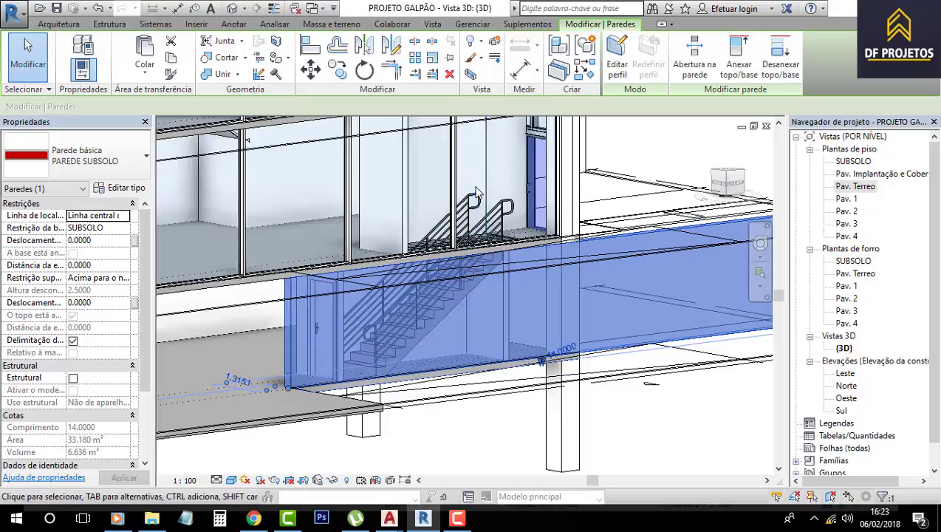
pyautogui.click(477, 194)
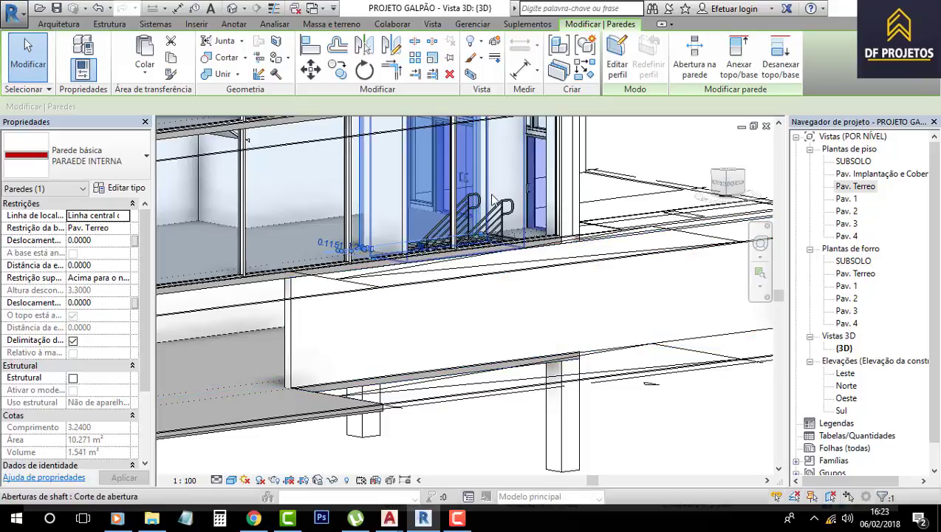
pyautogui.moveTo(476, 194)
pyautogui.keyDown('shift'); pyautogui.mouseDown(button='middle')
pyautogui.moveTo(555, 434)
pyautogui.moveTo(303, 325)
pyautogui.mouseUp(button='middle'); pyautogui.keyUp('shift')
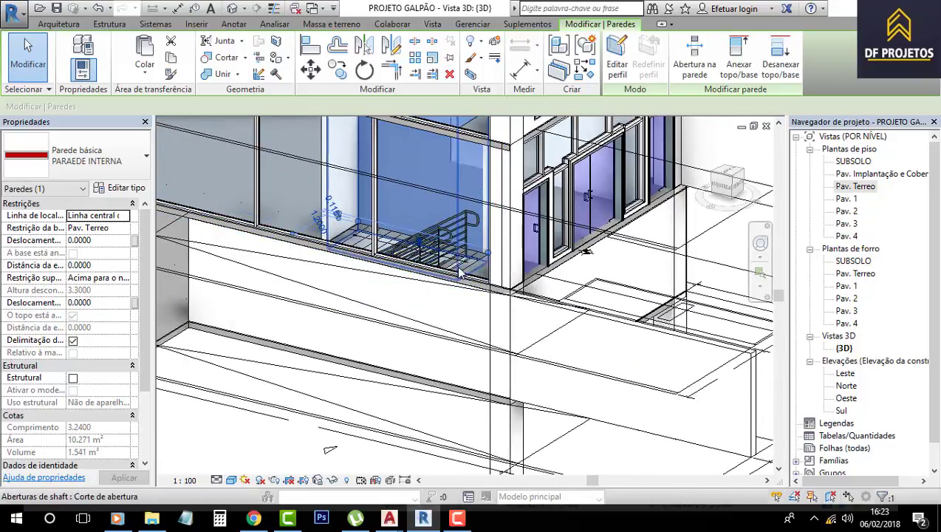
# Step: Drag the shaft opening's handles to a -1.5045 base offset and 2.5547 height
pyautogui.click(456, 272)
pyautogui.moveTo(456, 272)
pyautogui.keyDown('shift'); pyautogui.mouseDown(button='middle')
pyautogui.moveTo(468, 445)
pyautogui.moveTo(475, 300)
pyautogui.mouseUp(button='middle'); pyautogui.keyUp('shift')
pyautogui.moveTo(461, 194); pyautogui.dragTo(464, 254)
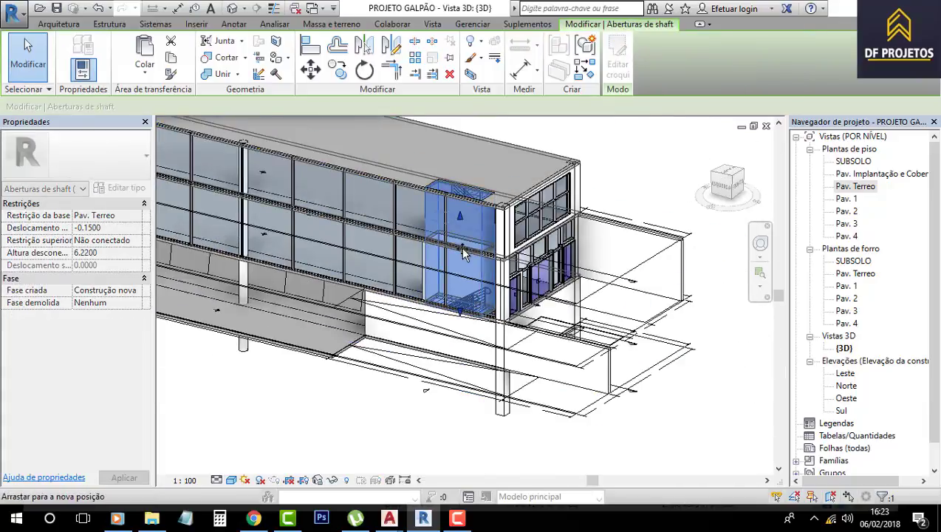
pyautogui.moveTo(460, 299); pyautogui.dragTo(463, 349)
pyautogui.keyDown('shift'); pyautogui.moveTo(463, 349); pyautogui.dragTo(525, 154, button='middle'); pyautogui.keyUp('shift')
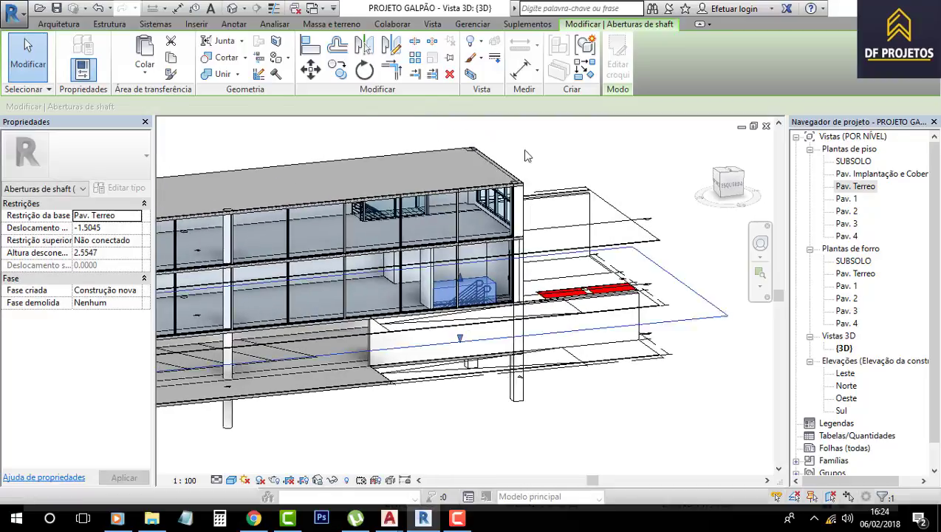
pyautogui.click(626, 161)
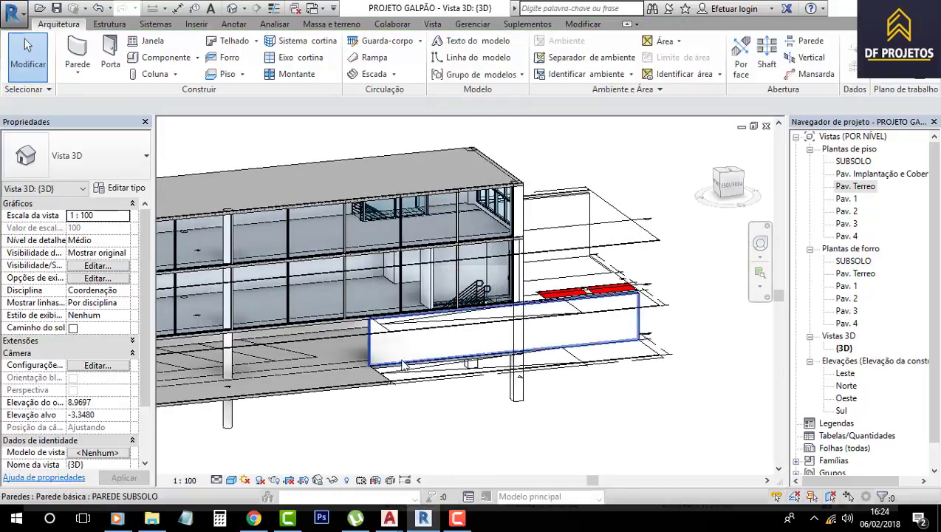
# Step: Select the basement wall under the stair and view it with the stair and railing
pyautogui.click(441, 336)
pyautogui.scroll(3, 441, 336)
pyautogui.scroll(2, 473, 319)
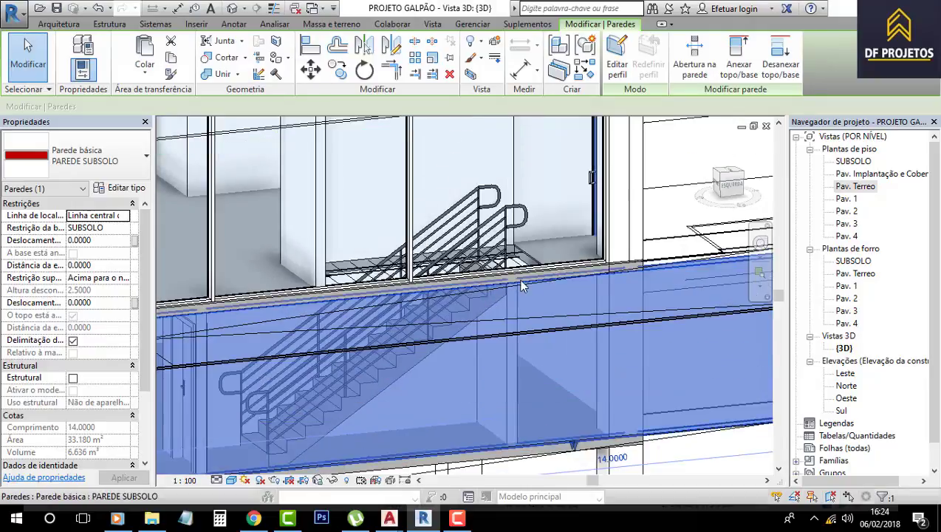
pyautogui.scroll(2, 509, 326)
pyautogui.keyDown('shift'); pyautogui.moveTo(509, 326); pyautogui.dragTo(495, 353, button='middle'); pyautogui.keyUp('shift')
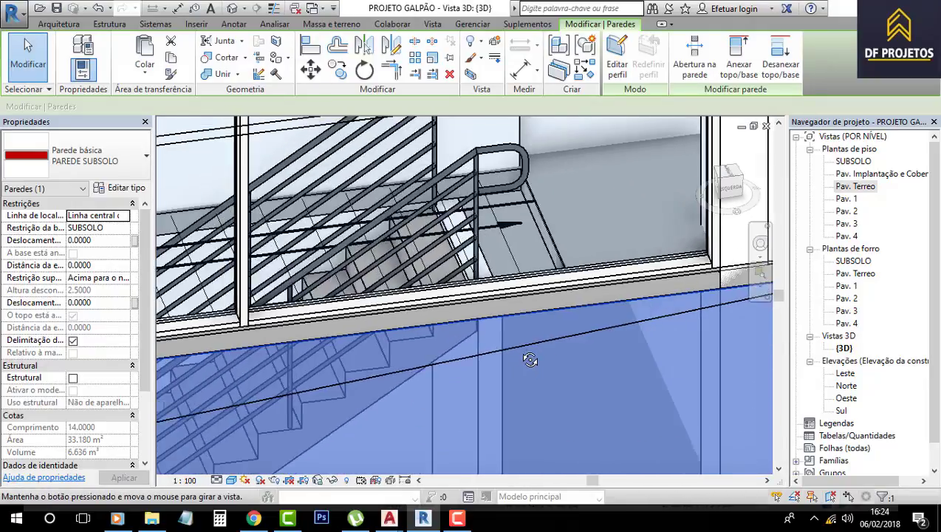
pyautogui.scroll(-3, 573, 275)
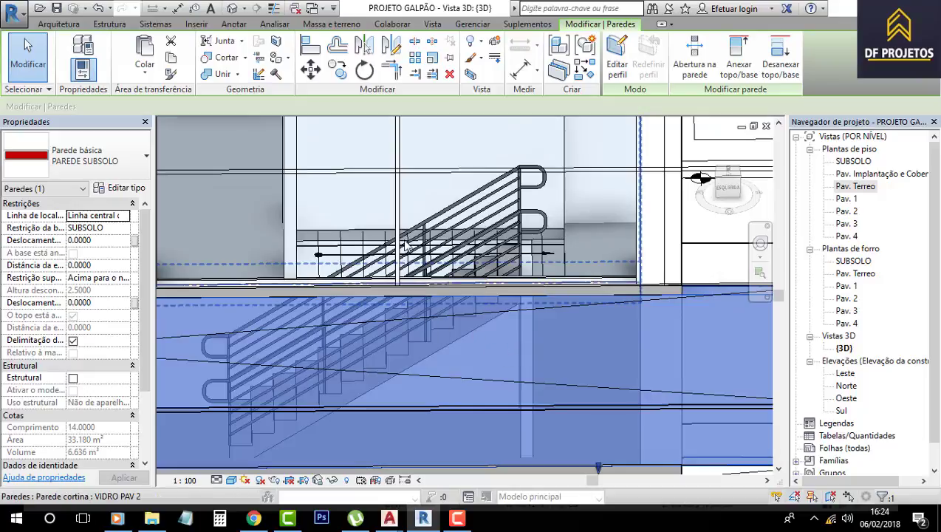
pyautogui.keyDown('shift'); pyautogui.moveTo(473, 284); pyautogui.dragTo(481, 279, button='middle'); pyautogui.keyUp('shift')
# Step: Edit the shaft opening sketch, moving its short end edge to a new position
pyautogui.keyDown('shift'); pyautogui.moveTo(459, 243); pyautogui.dragTo(563, 265, button='middle'); pyautogui.keyUp('shift')
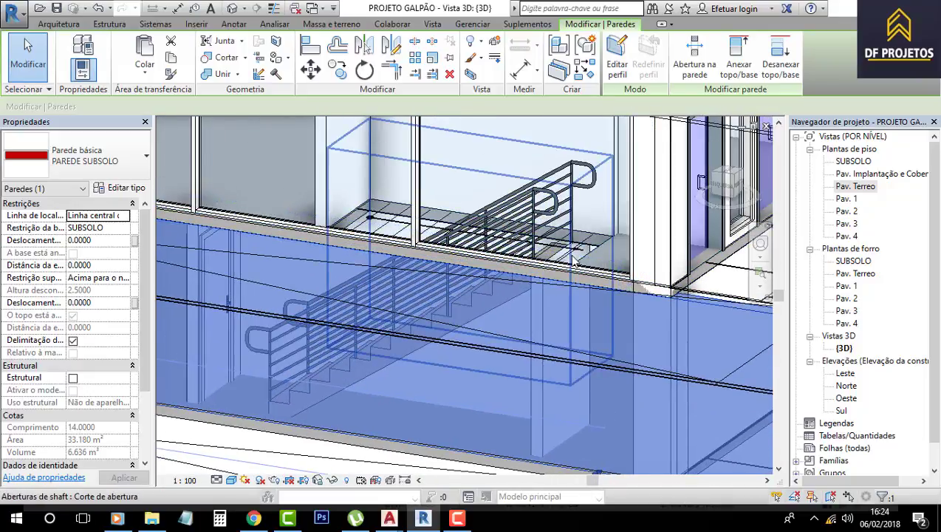
pyautogui.click(568, 256)
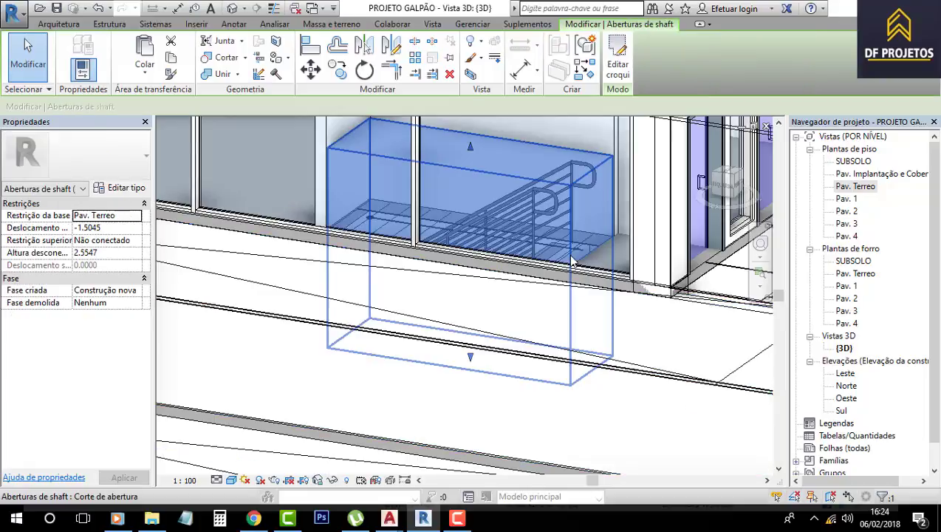
pyautogui.click(619, 62)
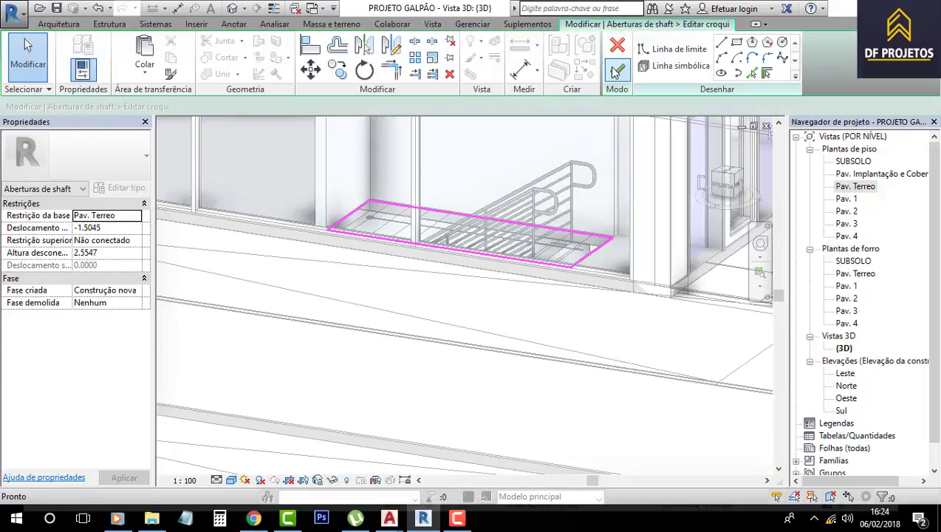
pyautogui.click(591, 255)
pyautogui.scroll(3, 589, 251)
pyautogui.moveTo(563, 246); pyautogui.dragTo(540, 237)
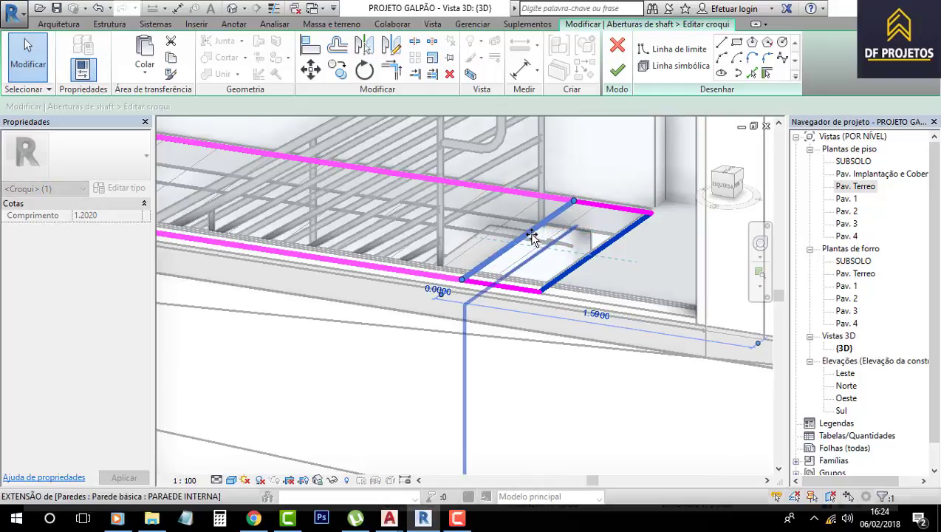
pyautogui.click(616, 72)
# Step: Reopen the shaft sketch, adjust the right end line and finish the boundary
pyautogui.moveTo(542, 268)
pyautogui.keyDown('shift'); pyautogui.mouseDown(button='middle')
pyautogui.moveTo(589, 288)
pyautogui.moveTo(603, 276)
pyautogui.moveTo(561, 222)
pyautogui.mouseUp(button='middle'); pyautogui.keyUp('shift')
pyautogui.scroll(2, 603, 276)
pyautogui.scroll(3, 589, 251)
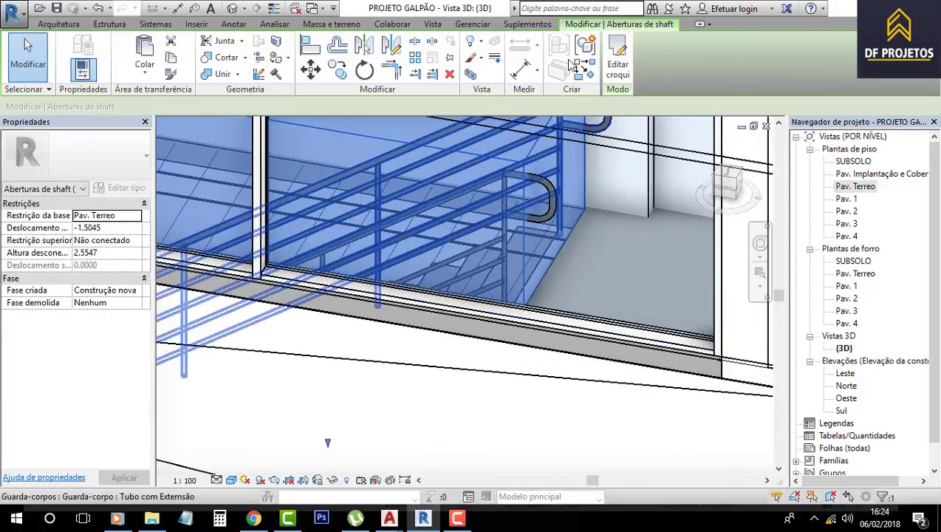
pyautogui.click(618, 63)
pyautogui.scroll(2, 567, 255)
pyautogui.click(559, 258)
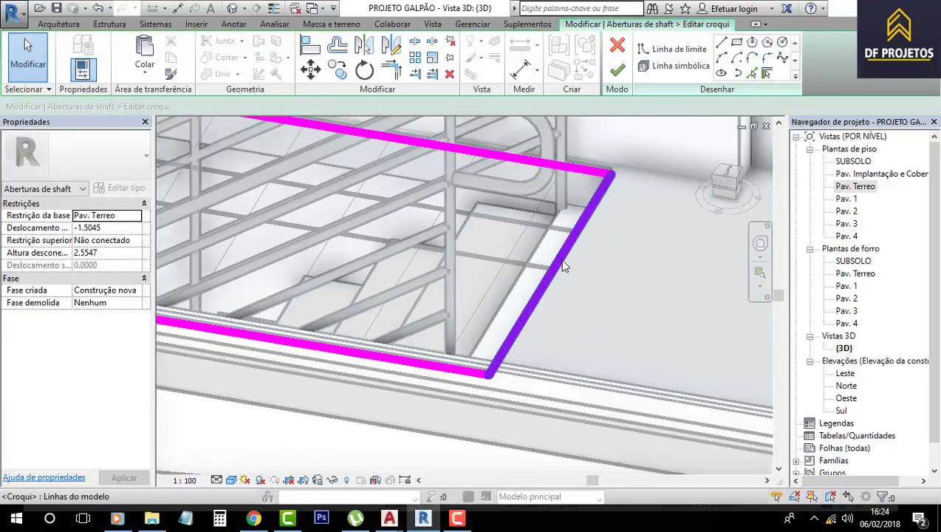
pyautogui.scroll(-2, 586, 200)
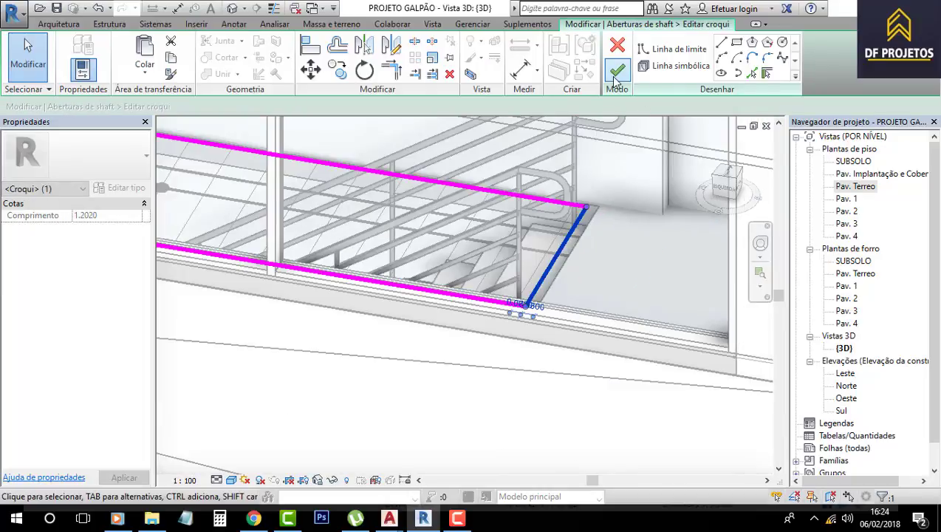
pyautogui.click(618, 69)
pyautogui.scroll(-2, 625, 205)
pyautogui.scroll(-2, 606, 210)
pyautogui.scroll(-2, 584, 218)
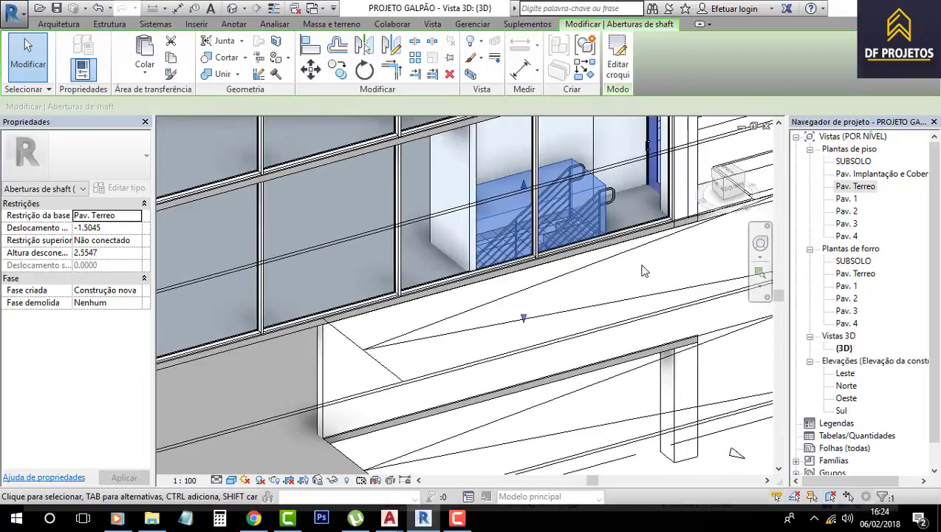
pyautogui.scroll(-2, 551, 230)
pyautogui.moveTo(551, 230)
pyautogui.mouseDown(button='middle')
pyautogui.moveTo(256, 105)
pyautogui.moveTo(285, 238)
pyautogui.moveTo(210, 193)
pyautogui.mouseUp(button='middle')
pyautogui.press('Escape')
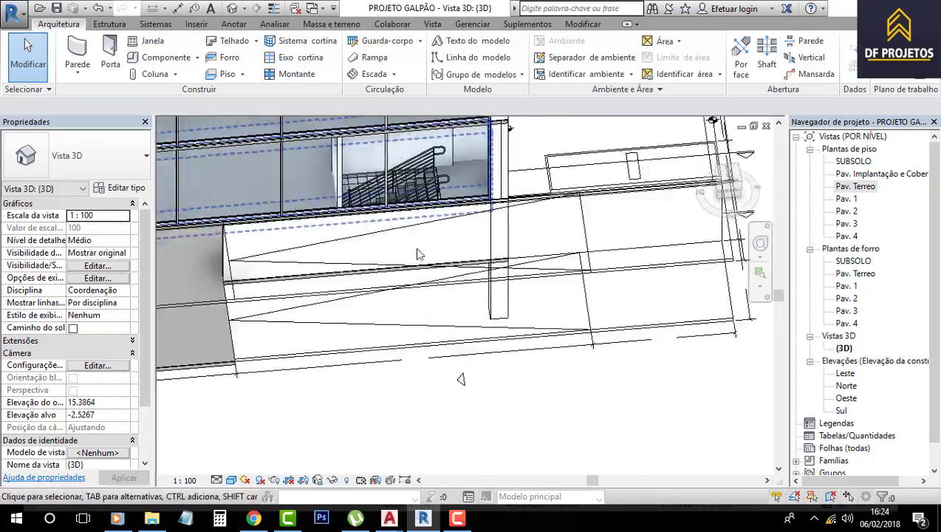
# Step: Show the 3D model from the top in the Estrutura de arame wireframe style
pyautogui.moveTo(210, 193)
pyautogui.keyDown('shift'); pyautogui.mouseDown(button='middle')
pyautogui.moveTo(459, 207)
pyautogui.moveTo(756, 198)
pyautogui.mouseUp(button='middle'); pyautogui.keyUp('shift')
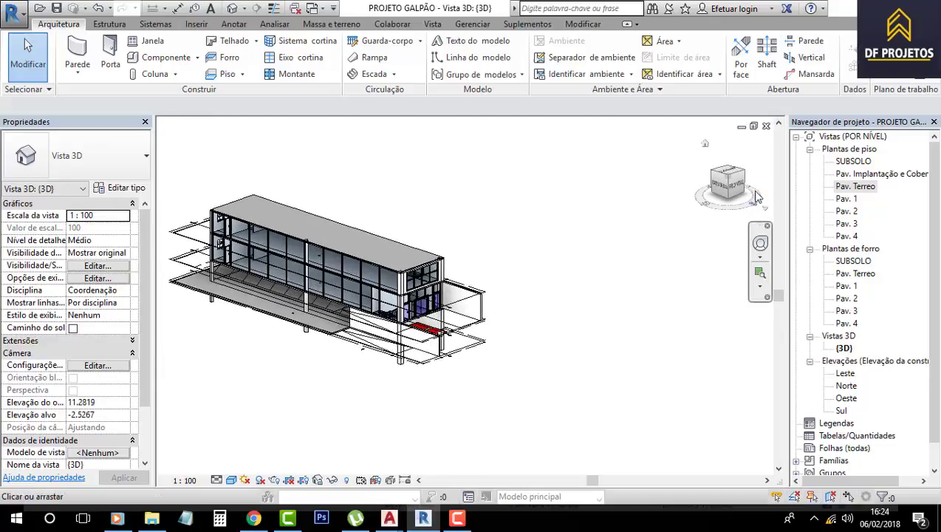
pyautogui.click(729, 175)
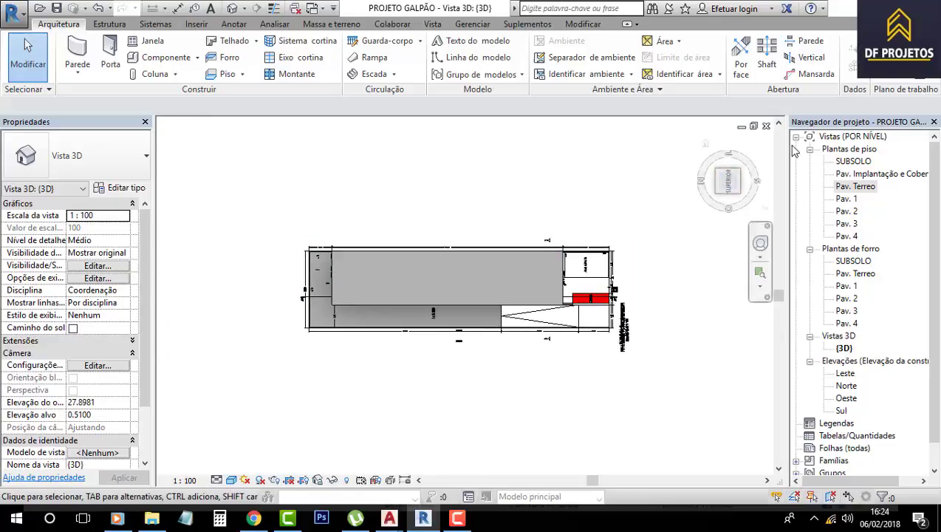
pyautogui.click(233, 481)
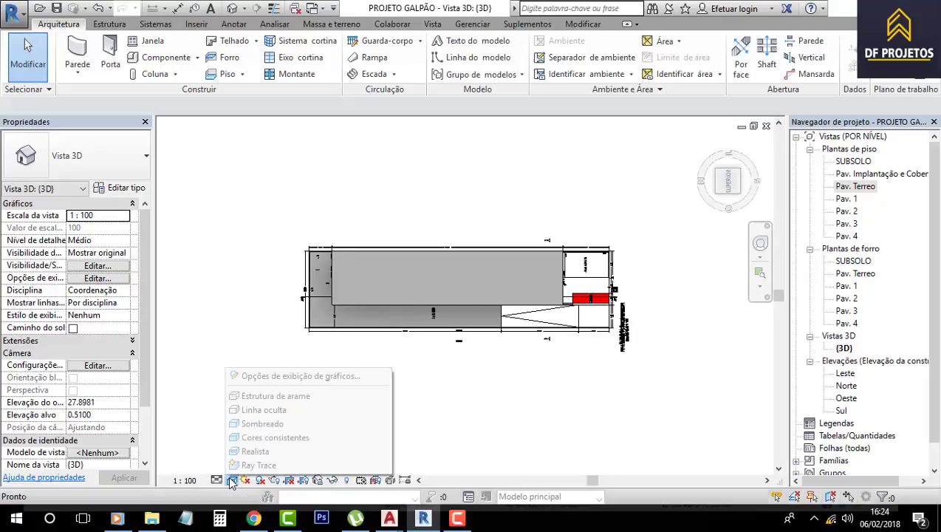
pyautogui.click(270, 399)
# Step: Zoom in on the stairs and dismiss the work-plane error raised by the Shaft tool
pyautogui.scroll(3, 541, 250)
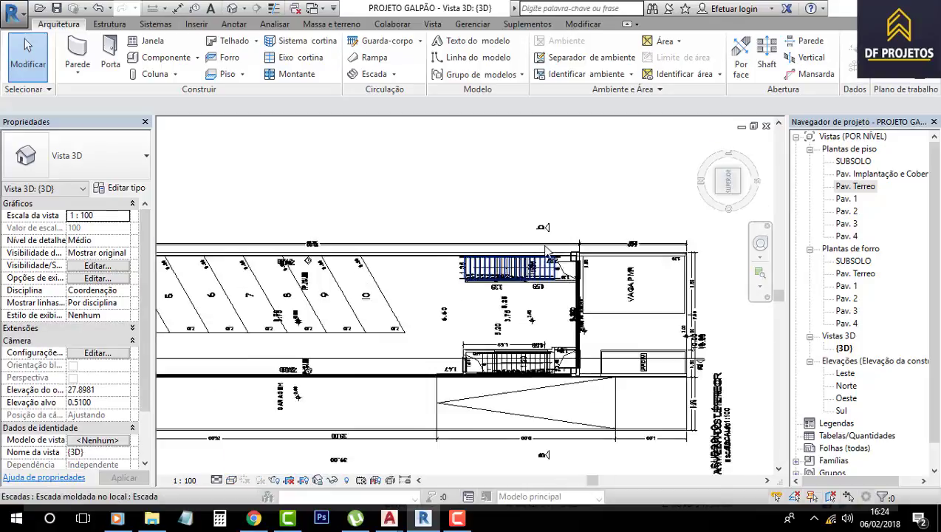
pyautogui.scroll(3, 543, 251)
pyautogui.scroll(2, 545, 252)
pyautogui.scroll(2, 545, 309)
pyautogui.scroll(-4, 545, 309)
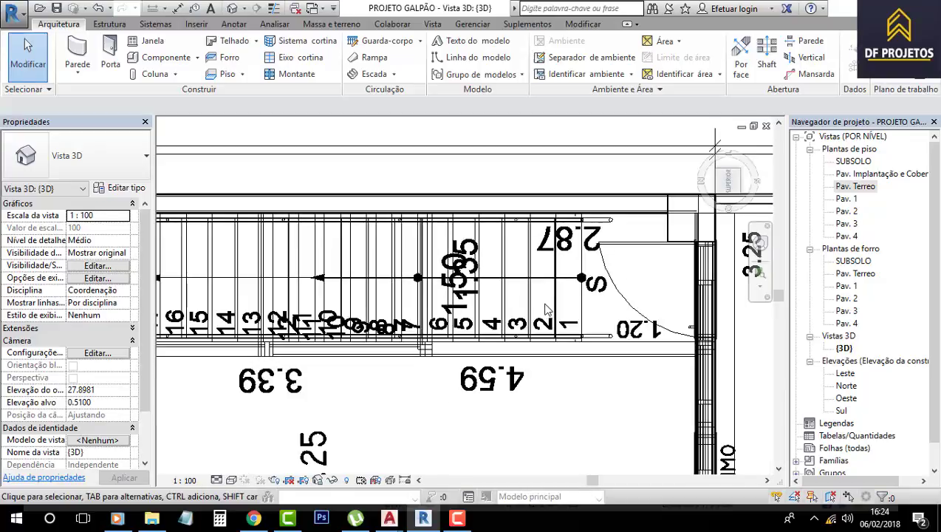
pyautogui.scroll(-1, 477, 302)
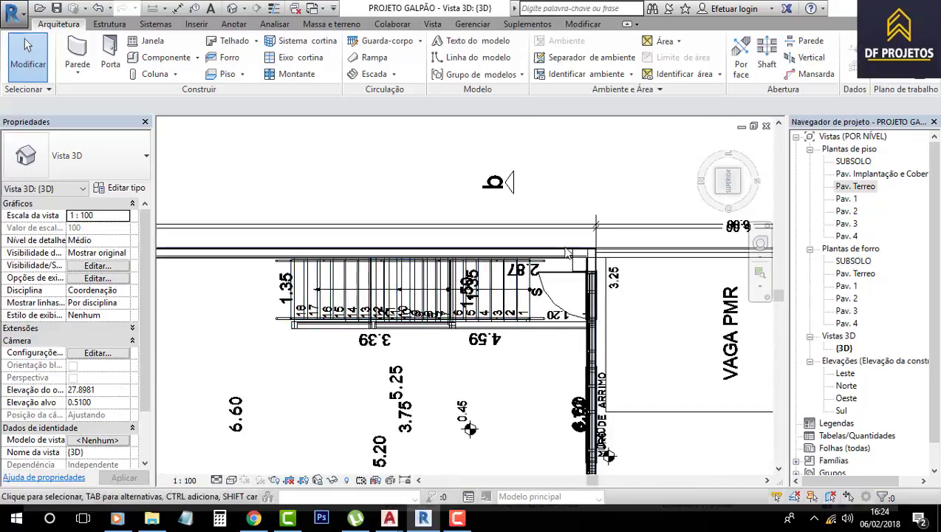
pyautogui.click(766, 58)
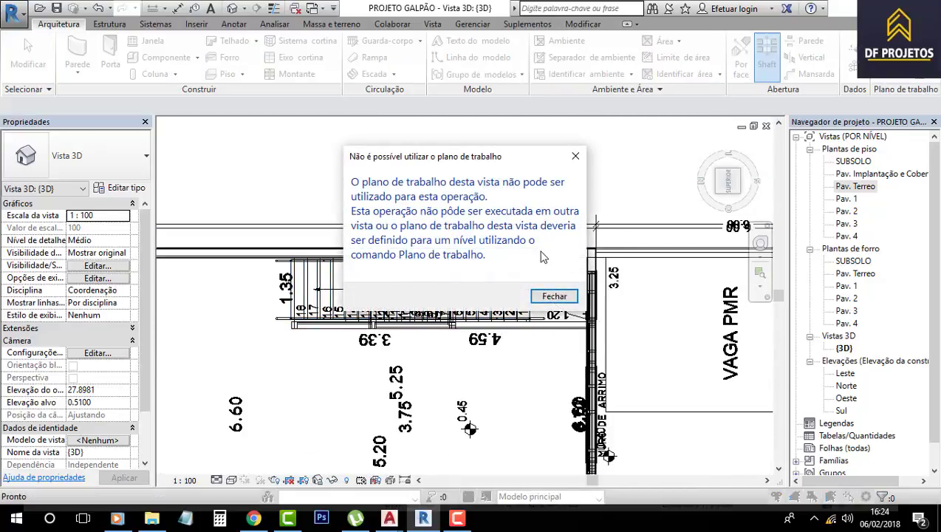
pyautogui.click(554, 297)
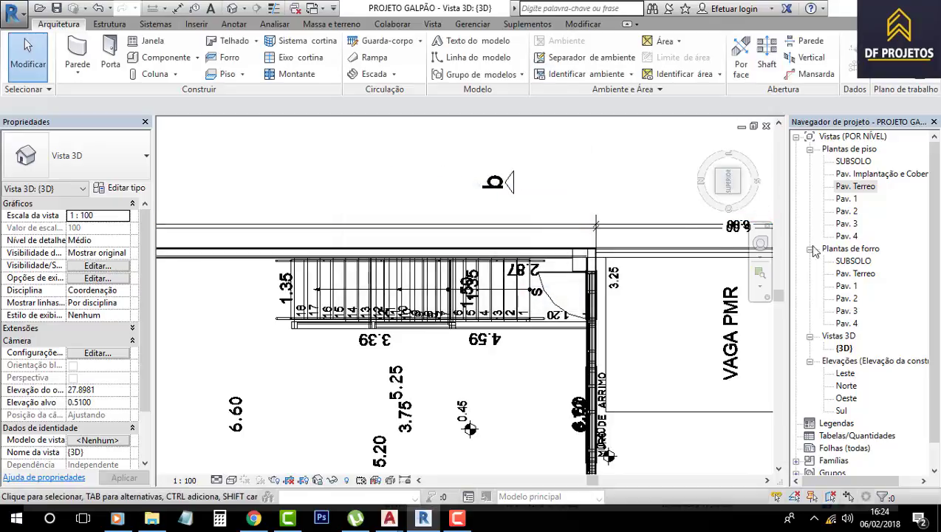
# Step: Open the Pav. 1 floor plan and start a shaft opening sketch centred on the stairs
pyautogui.doubleClick(848, 199)
pyautogui.scroll(-5, 590, 284)
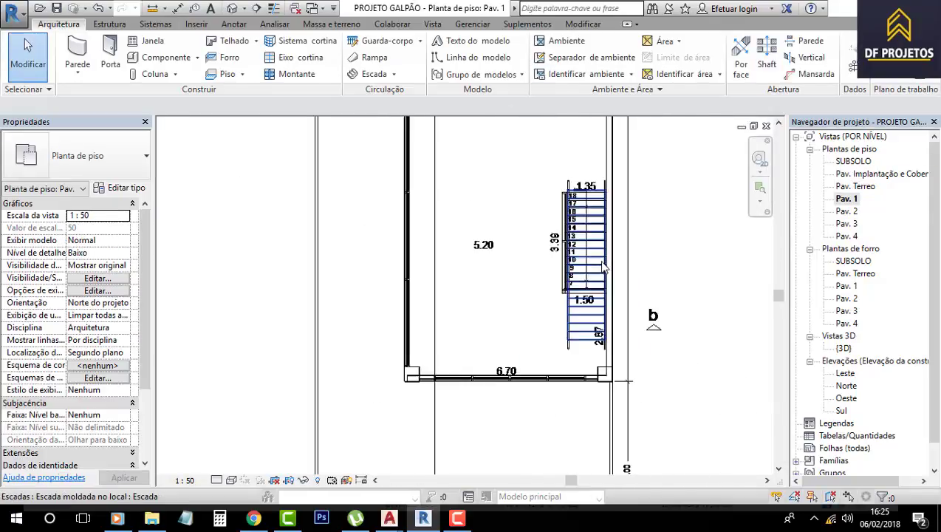
pyautogui.moveTo(604, 267); pyautogui.dragTo(551, 267, button='middle')
pyautogui.click(766, 58)
pyautogui.scroll(2, 528, 325)
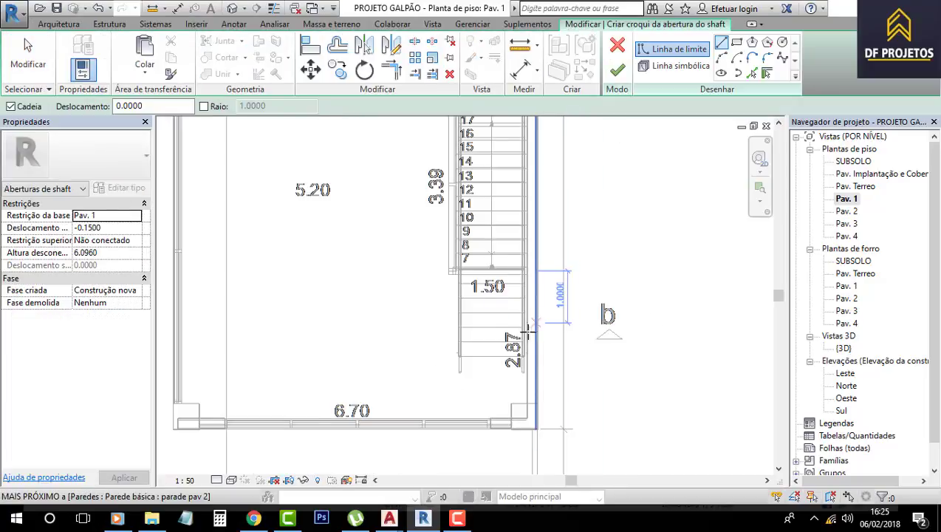
pyautogui.scroll(1, 529, 325)
pyautogui.scroll(-1, 522, 325)
pyautogui.moveTo(583, 130); pyautogui.dragTo(562, 203, button='middle')
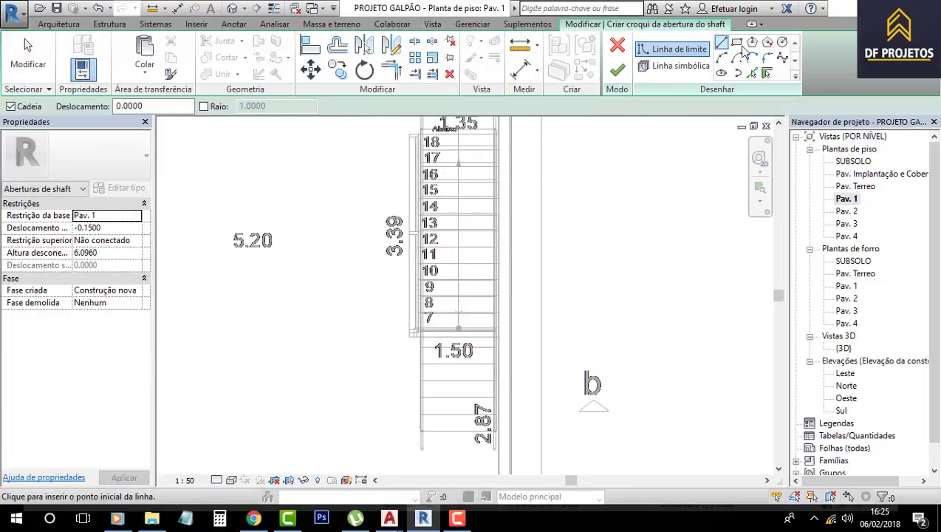
# Step: Draw a rectangle around the upper stair flight and finish the 1.00-high shaft opening
pyautogui.click(736, 45)
pyautogui.scroll(2, 443, 325)
pyautogui.scroll(2, 388, 373)
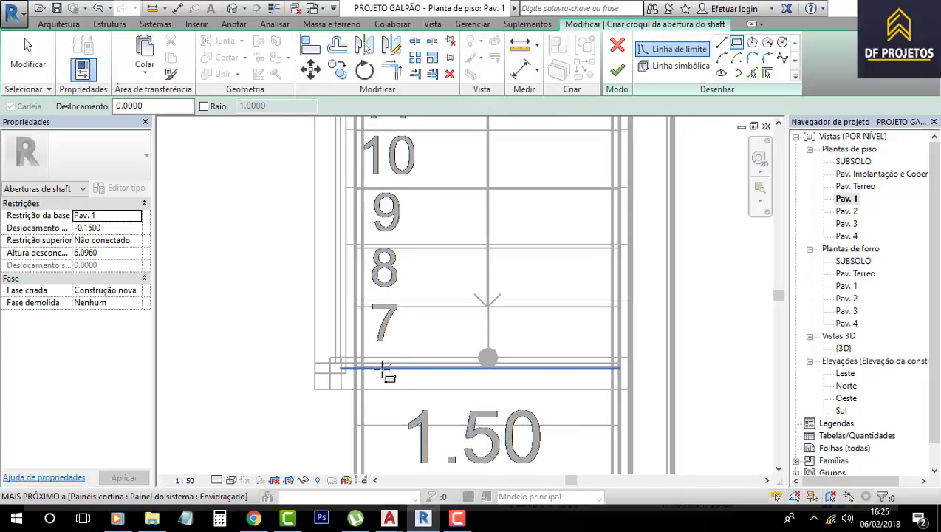
pyautogui.click(360, 364)
pyautogui.click(586, 218)
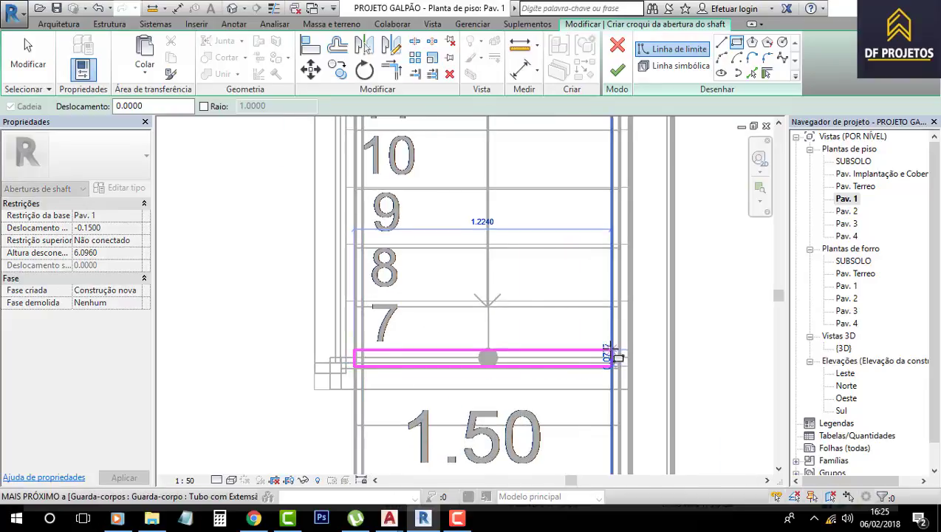
pyautogui.scroll(-2, 609, 391)
pyautogui.moveTo(609, 391); pyautogui.dragTo(614, 528, button='middle')
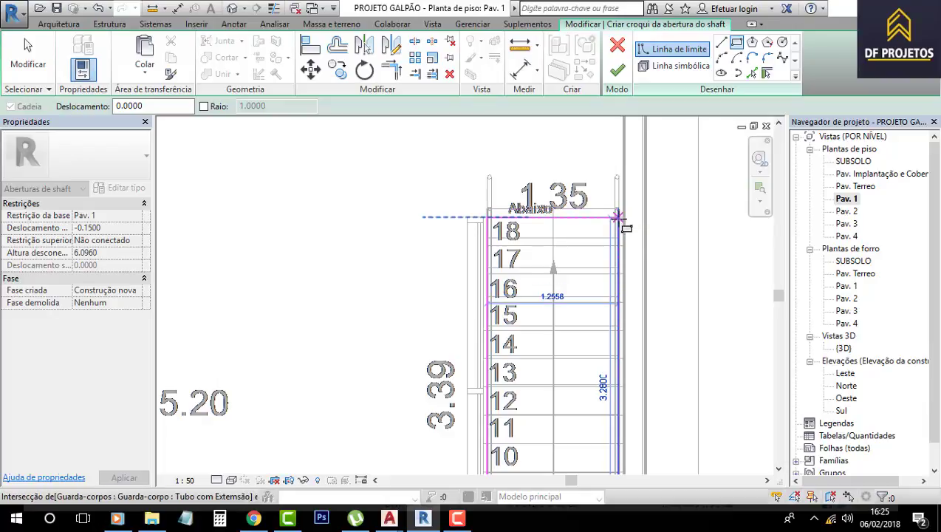
pyautogui.click(619, 218)
pyautogui.write('1.0000')
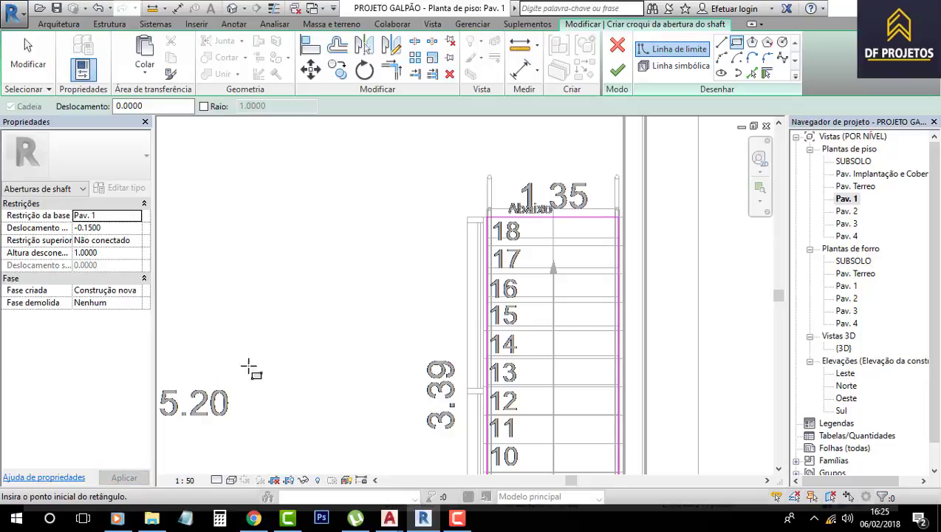
pyautogui.click(621, 74)
pyautogui.click(232, 8)
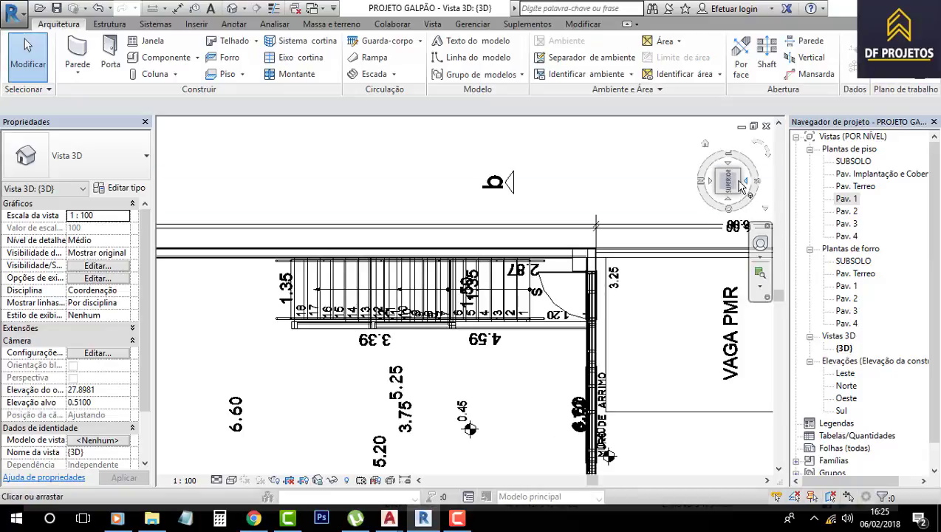
# Step: Show the 3D model Shaded from an isometric angle and orbit around the stair area
pyautogui.click(716, 195)
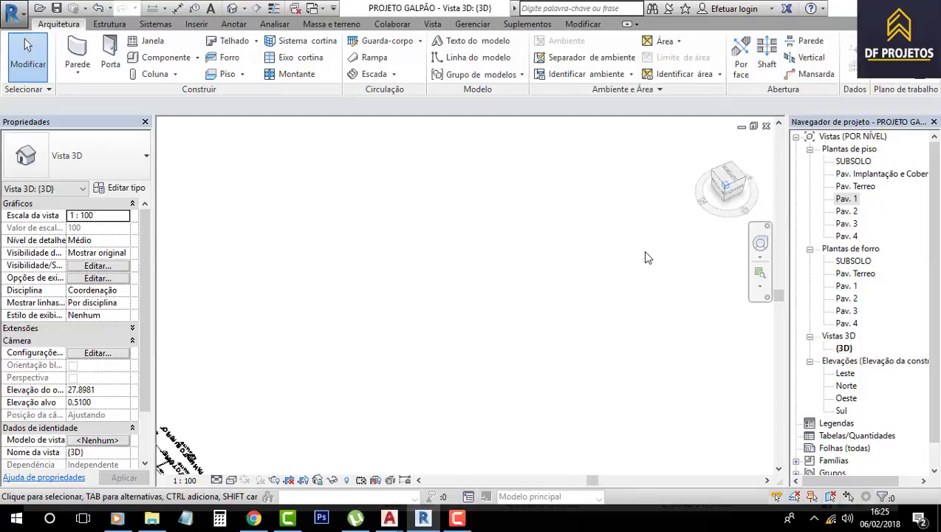
pyautogui.click(232, 482)
pyautogui.click(310, 437)
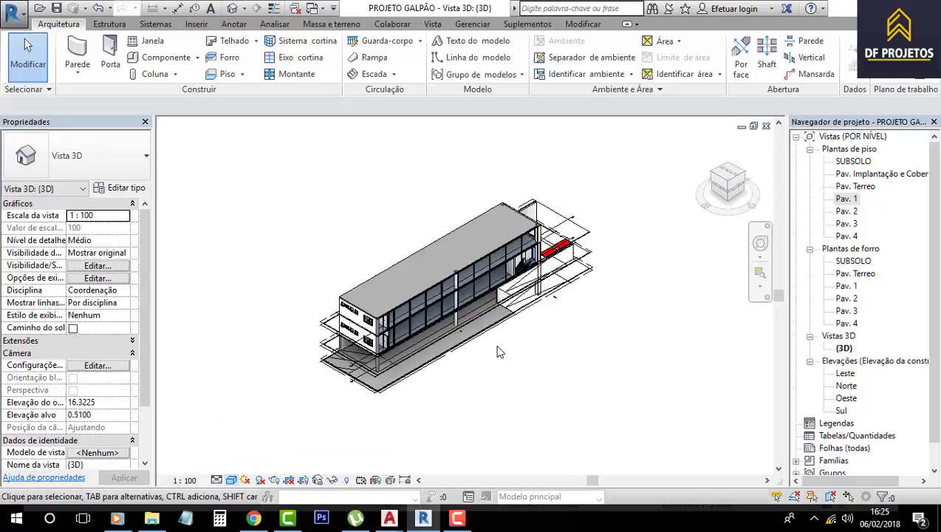
pyautogui.moveTo(499, 350)
pyautogui.keyDown('shift'); pyautogui.mouseDown(button='middle')
pyautogui.moveTo(741, 313)
pyautogui.moveTo(384, 368)
pyautogui.moveTo(479, 441)
pyautogui.mouseUp(button='middle'); pyautogui.keyUp('shift')
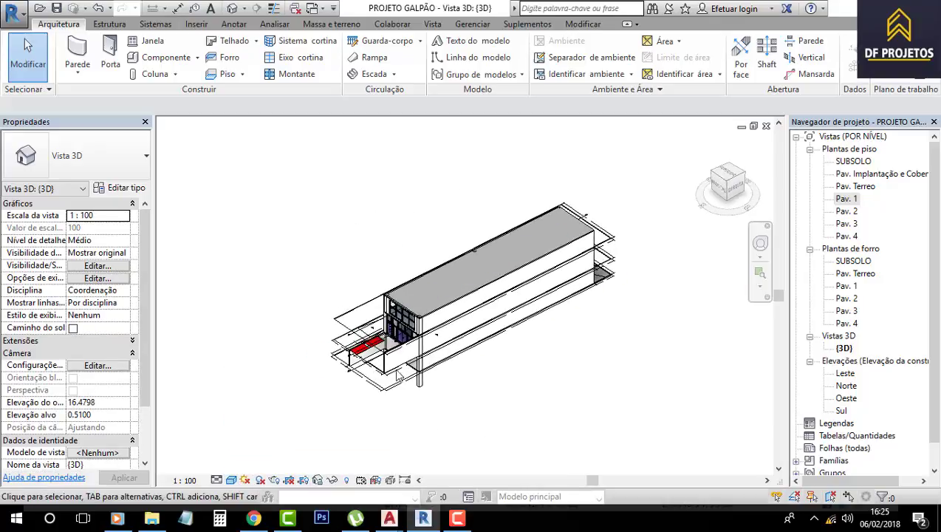
pyautogui.click(387, 371)
pyautogui.scroll(5, 414, 311)
pyautogui.moveTo(458, 267)
pyautogui.keyDown('shift'); pyautogui.mouseDown(button='middle')
pyautogui.moveTo(397, 227)
pyautogui.moveTo(454, 247)
pyautogui.moveTo(436, 211)
pyautogui.moveTo(456, 269)
pyautogui.moveTo(655, 299)
pyautogui.moveTo(396, 282)
pyautogui.moveTo(388, 259)
pyautogui.mouseUp(button='middle'); pyautogui.keyUp('shift')
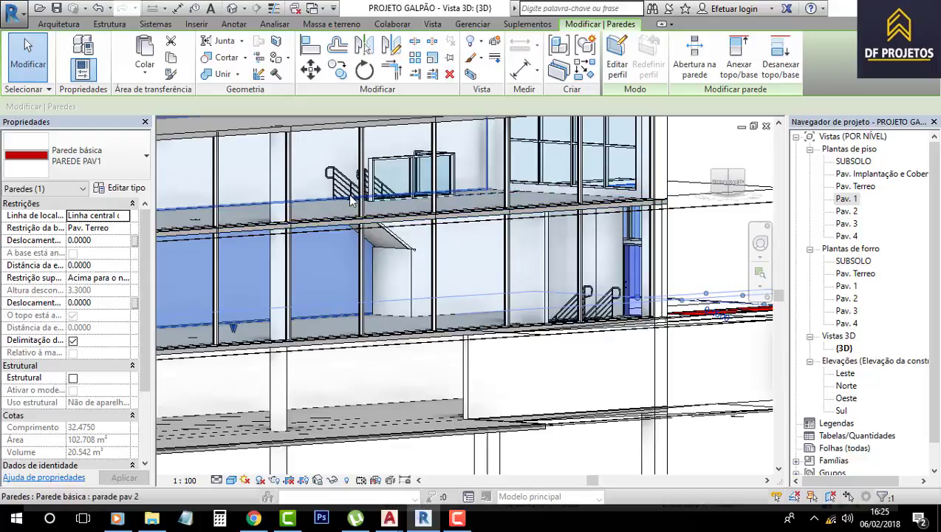
# Step: Orbit to face the VIDRO PAV 1 glass curtain wall and zoom toward the stair shaft
pyautogui.moveTo(353, 203)
pyautogui.keyDown('shift'); pyautogui.mouseDown(button='middle')
pyautogui.moveTo(376, 221)
pyautogui.moveTo(365, 204)
pyautogui.moveTo(451, 184)
pyautogui.mouseUp(button='middle'); pyautogui.keyUp('shift')
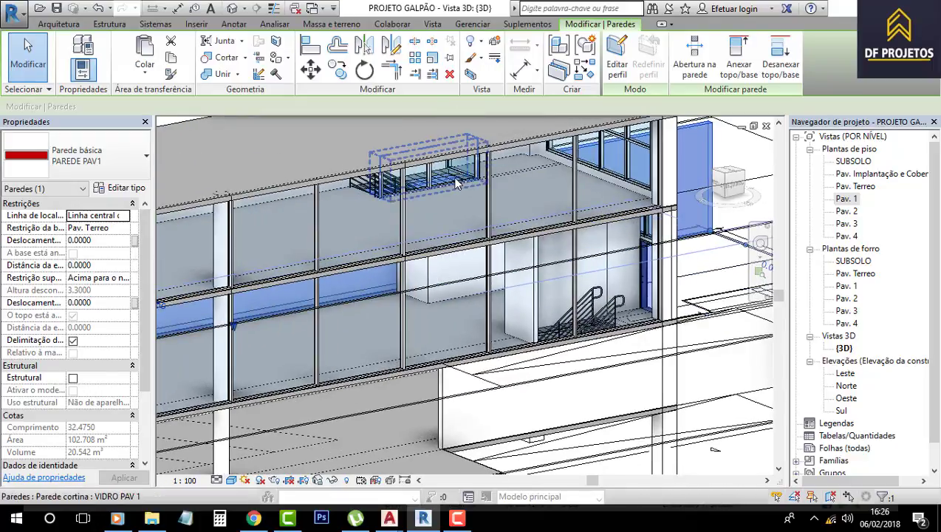
pyautogui.click(455, 183)
pyautogui.scroll(-5, 454, 184)
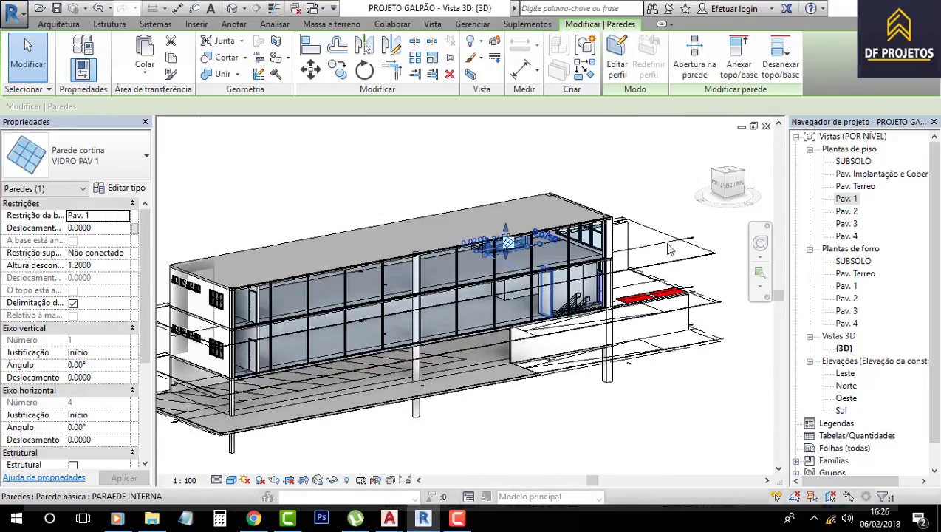
pyautogui.press('Escape')
pyautogui.scroll(5, 372, 237)
pyautogui.scroll(3, 372, 237)
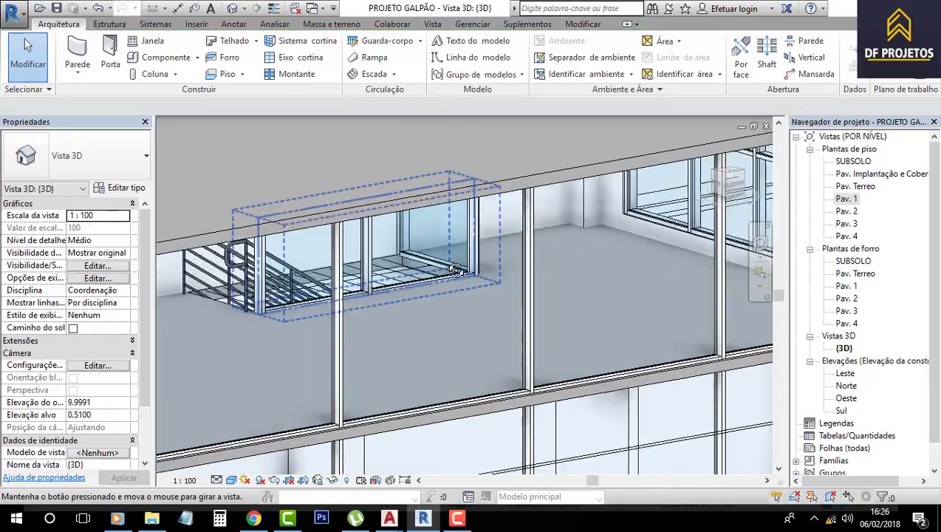
pyautogui.scroll(2, 373, 237)
# Step: Stretch the shaft opening's bottom down through the slab to offset -0.3341 and height 1.1841
pyautogui.click(419, 237)
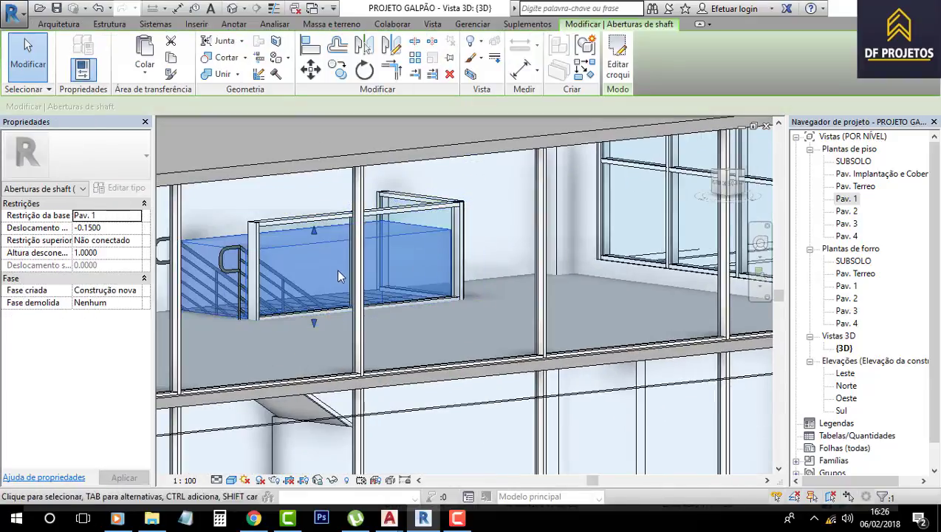
pyautogui.moveTo(333, 255); pyautogui.dragTo(333, 270)
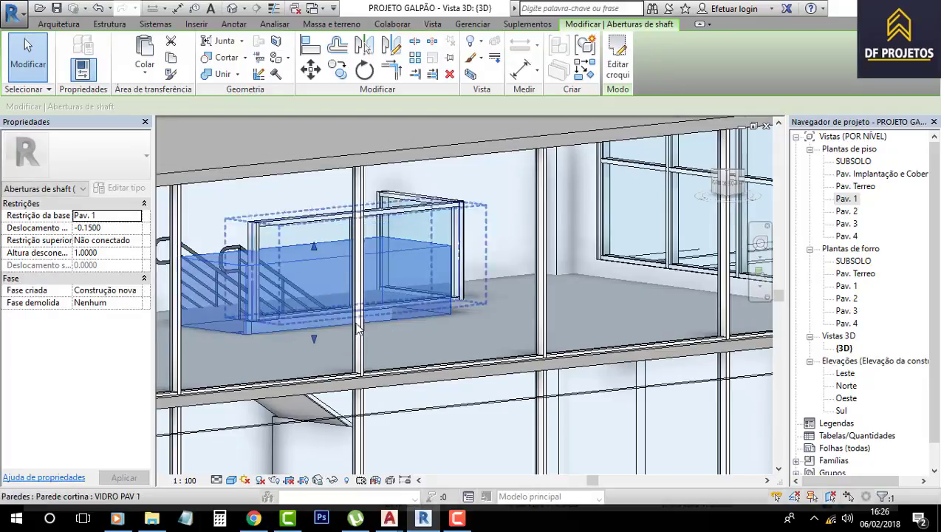
pyautogui.hotkey('ctrl', 'z')
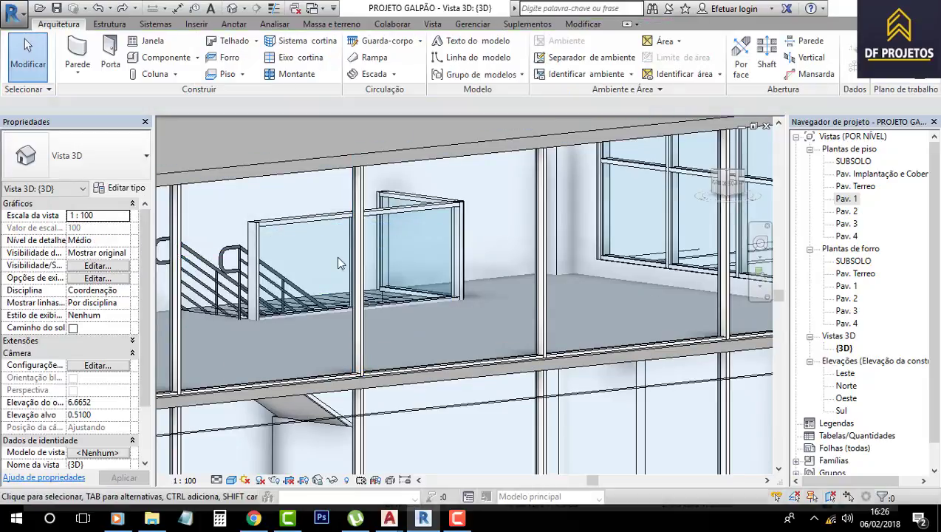
pyautogui.click(314, 244)
pyautogui.moveTo(316, 251); pyautogui.dragTo(319, 259)
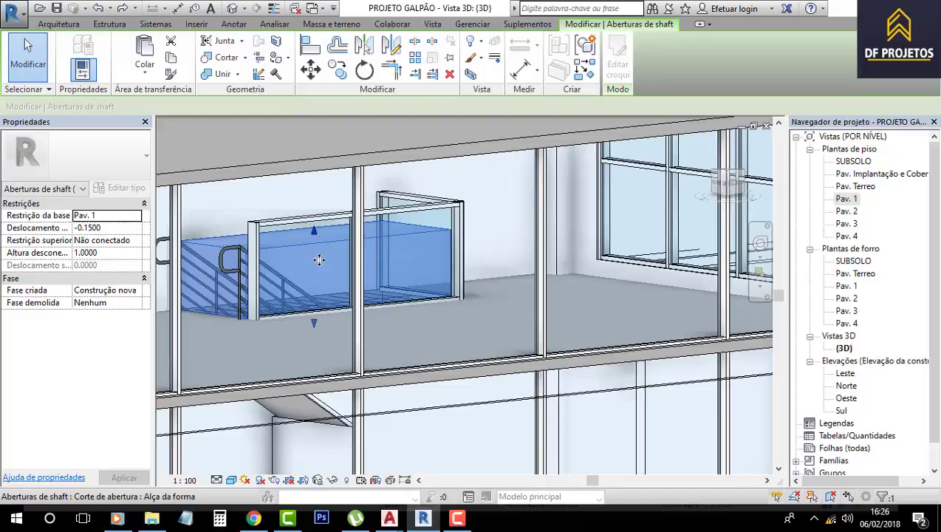
pyautogui.moveTo(314, 325); pyautogui.dragTo(330, 355)
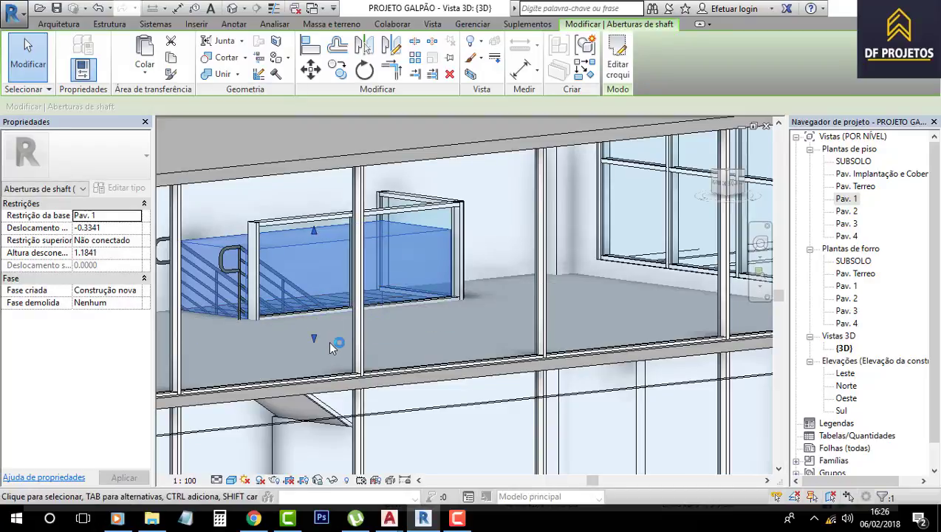
pyautogui.moveTo(330, 347)
pyautogui.keyDown('shift'); pyautogui.mouseDown(button='middle')
pyautogui.moveTo(286, 341)
pyautogui.moveTo(347, 348)
pyautogui.mouseUp(button='middle'); pyautogui.keyUp('shift')
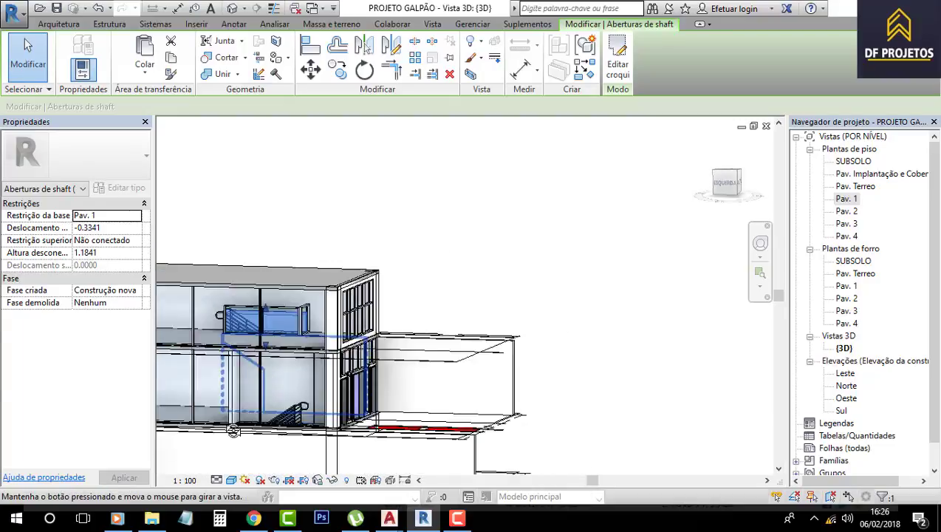
pyautogui.press('Escape')
pyautogui.moveTo(233, 432)
pyautogui.keyDown('shift'); pyautogui.mouseDown(button='middle')
pyautogui.moveTo(384, 399)
pyautogui.moveTo(500, 261)
pyautogui.mouseUp(button='middle'); pyautogui.keyUp('shift')
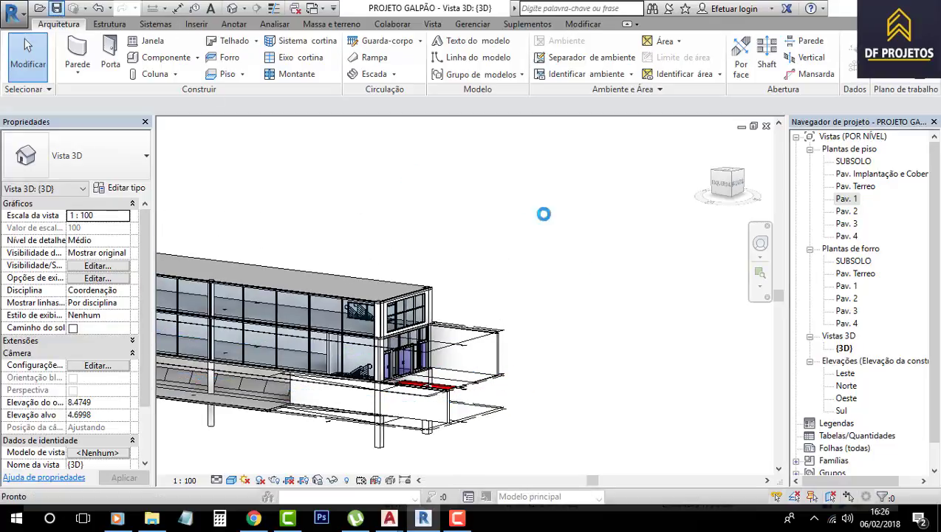
pyautogui.click(472, 520)
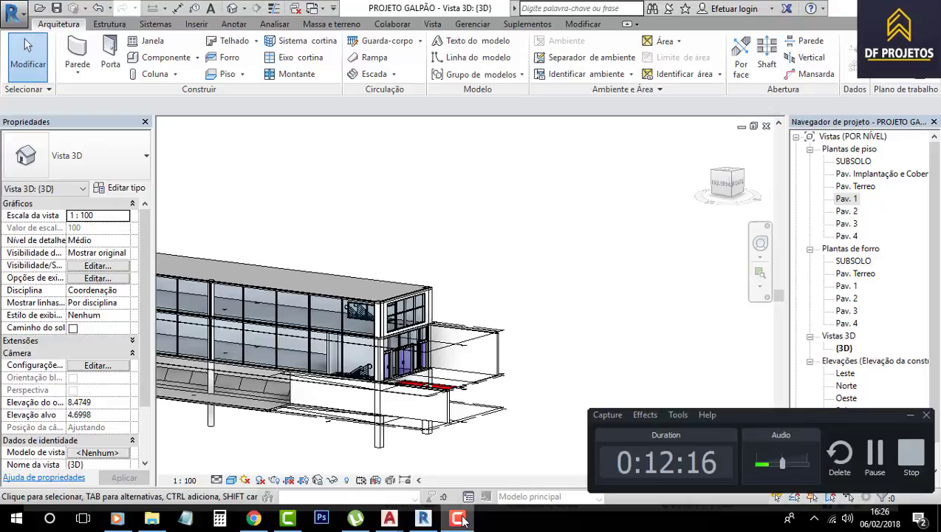
pyautogui.click(920, 419)
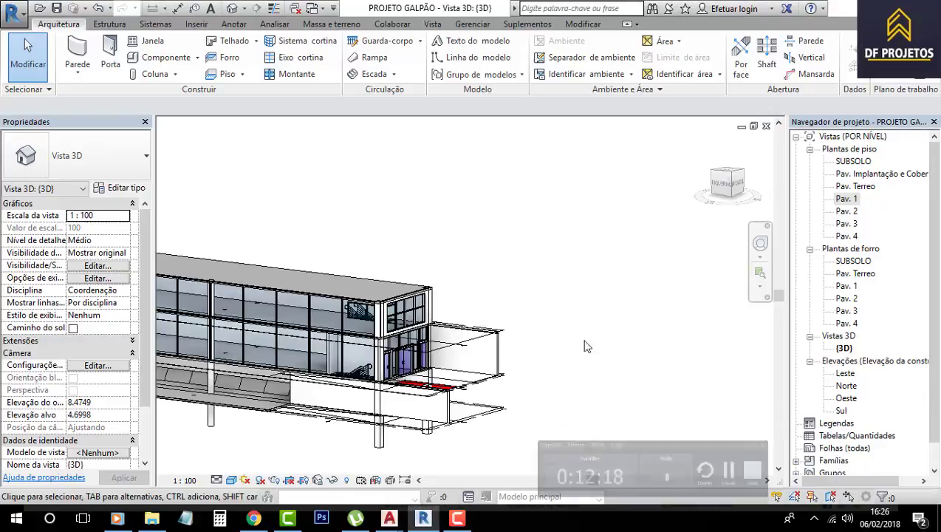
pyautogui.keyDown('shift'); pyautogui.moveTo(628, 310); pyautogui.dragTo(752, 269, button='middle'); pyautogui.keyUp('shift')
pyautogui.keyDown('shift'); pyautogui.moveTo(391, 358); pyautogui.dragTo(402, 299, button='middle'); pyautogui.keyUp('shift')
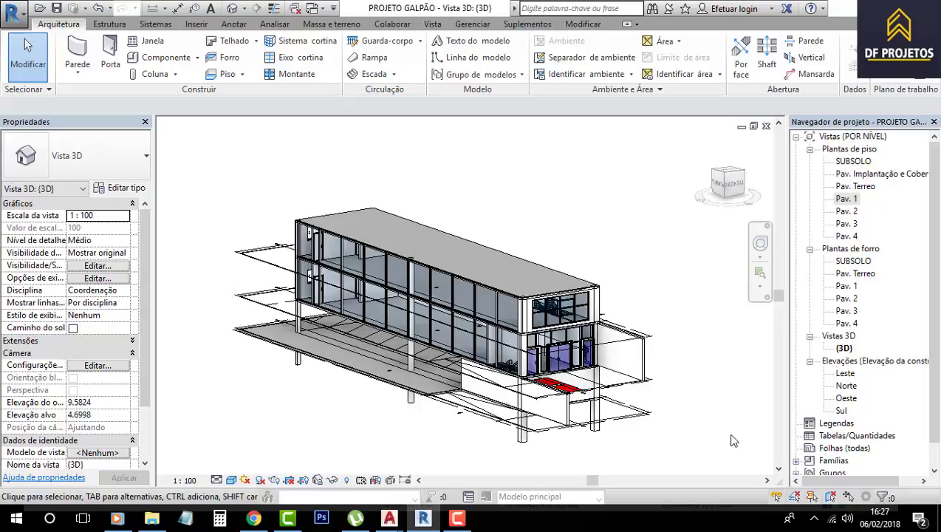
# Step: Show the FAMILIAS REVIT folder on drive C: and browse its 112 family subfolders and Revit family files
pyautogui.click(178, 517)
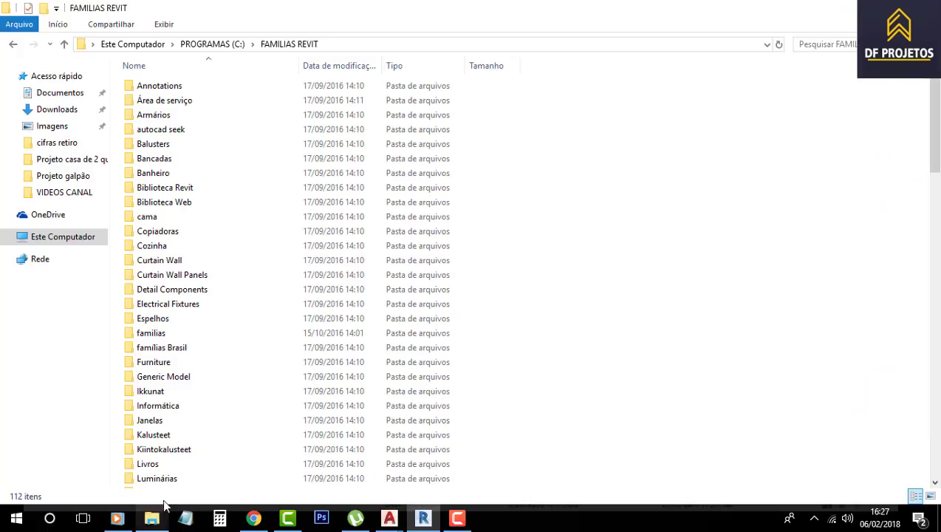
pyautogui.scroll(-3, 242, 249)
pyautogui.scroll(-1, 241, 252)
pyautogui.scroll(-1, 241, 252)
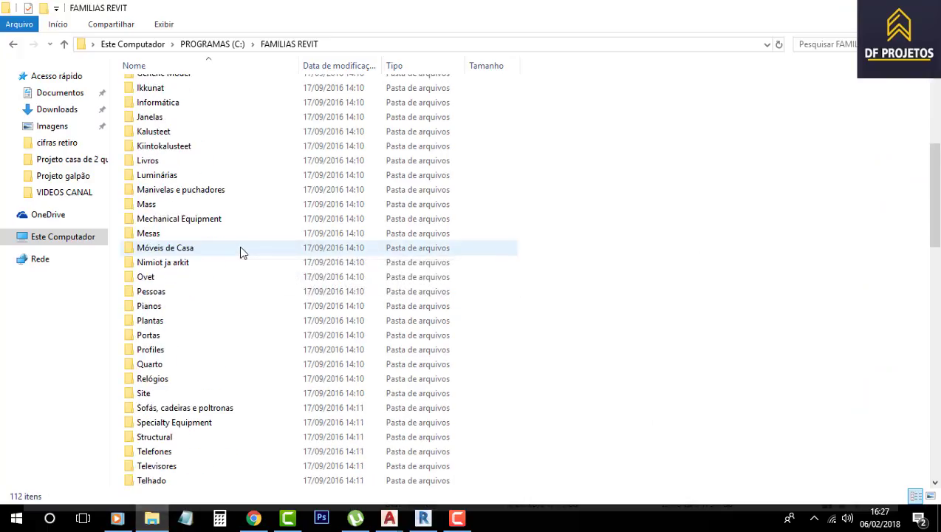
pyautogui.scroll(-2, 242, 252)
pyautogui.scroll(-1, 241, 252)
pyautogui.scroll(-2, 241, 252)
pyautogui.scroll(-4, 241, 251)
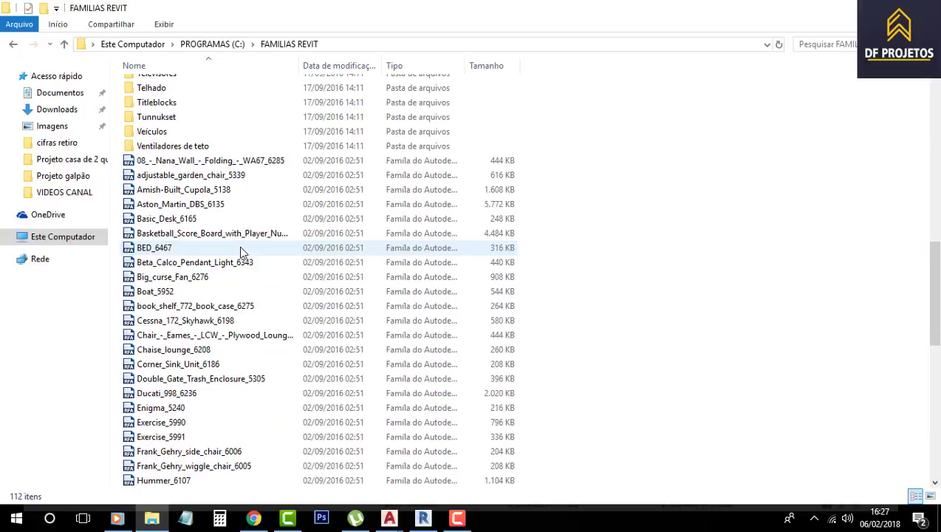
pyautogui.scroll(2, 241, 251)
pyautogui.scroll(10, 241, 251)
pyautogui.scroll(4, 241, 251)
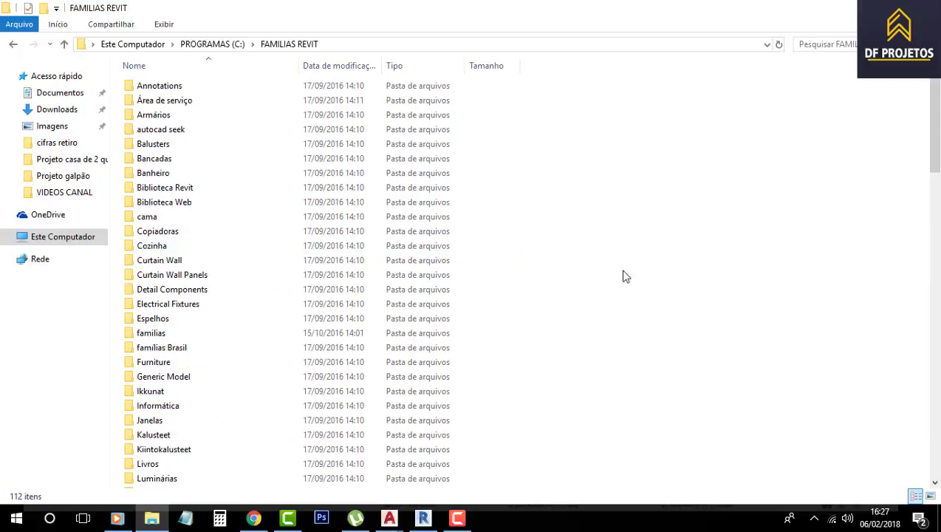